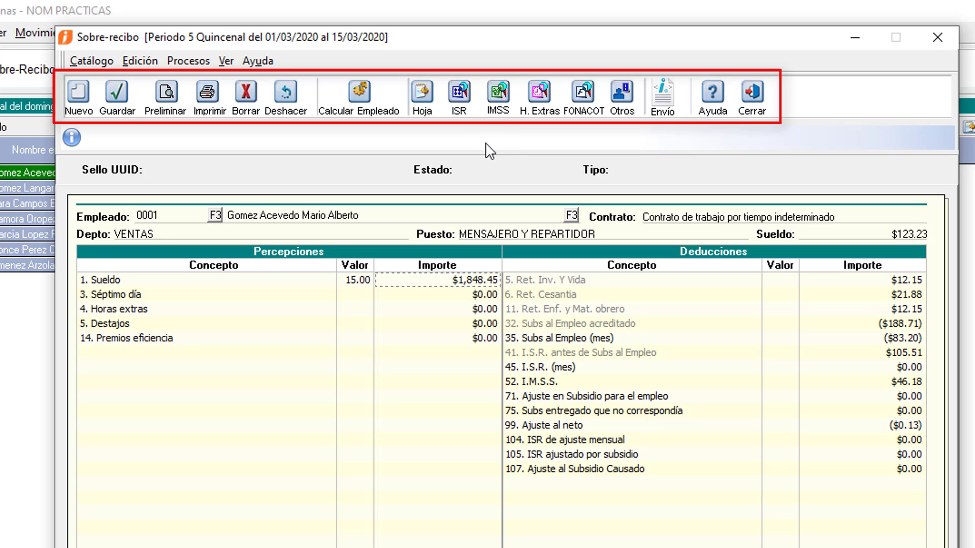
Step: Open the employee's monthly ISR simulation and review its ISR rate table and employment subsidy table
left_click(461, 97)
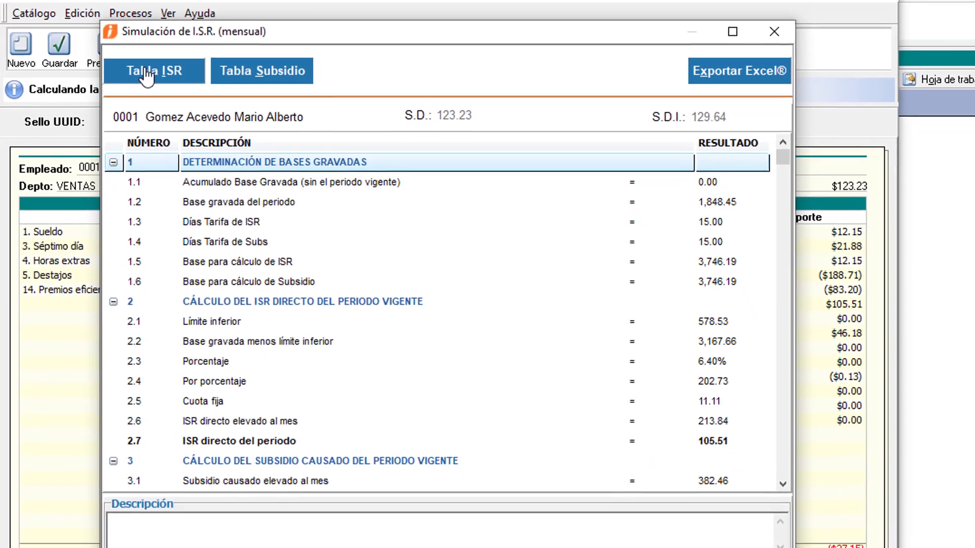
left_click(178, 134)
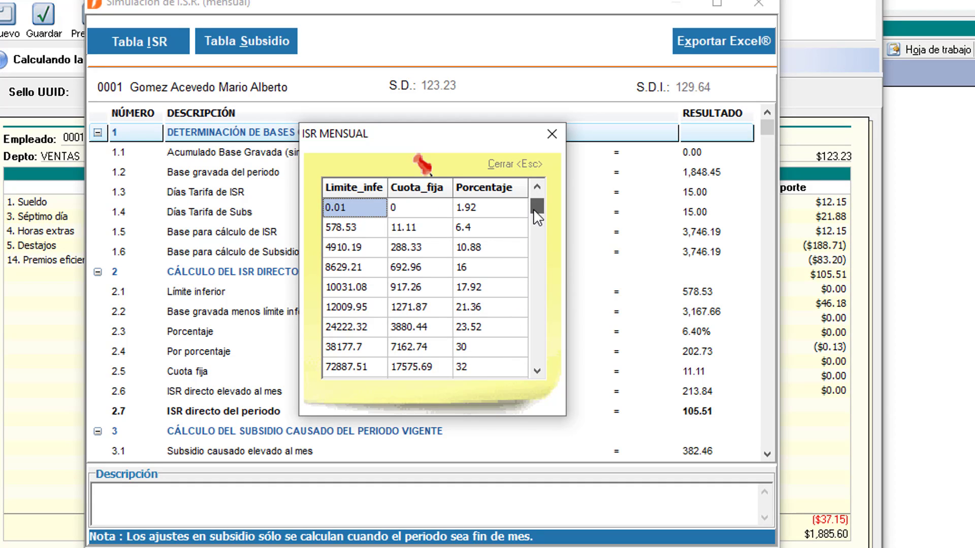
left_click(537, 371)
left_click(536, 371)
left_click(537, 371)
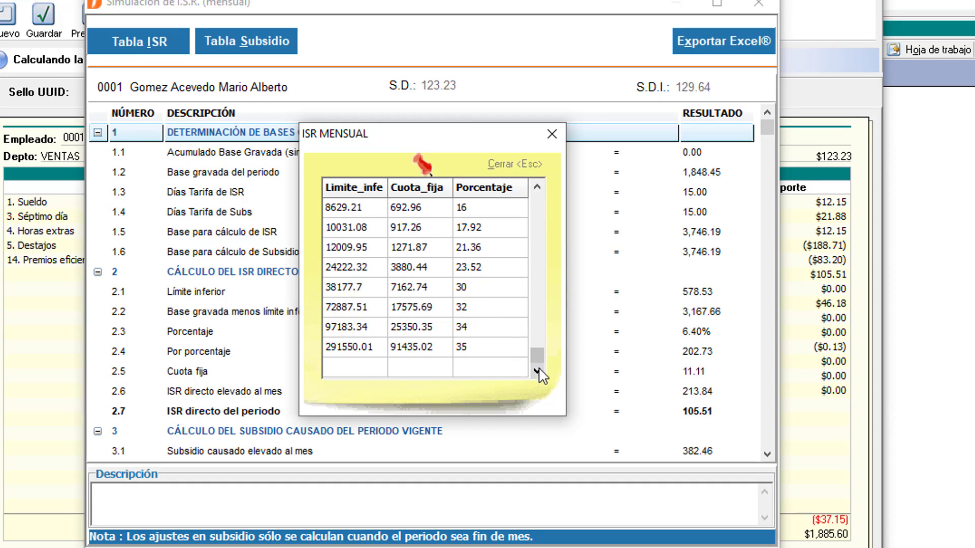
left_click(552, 133)
left_click(247, 41)
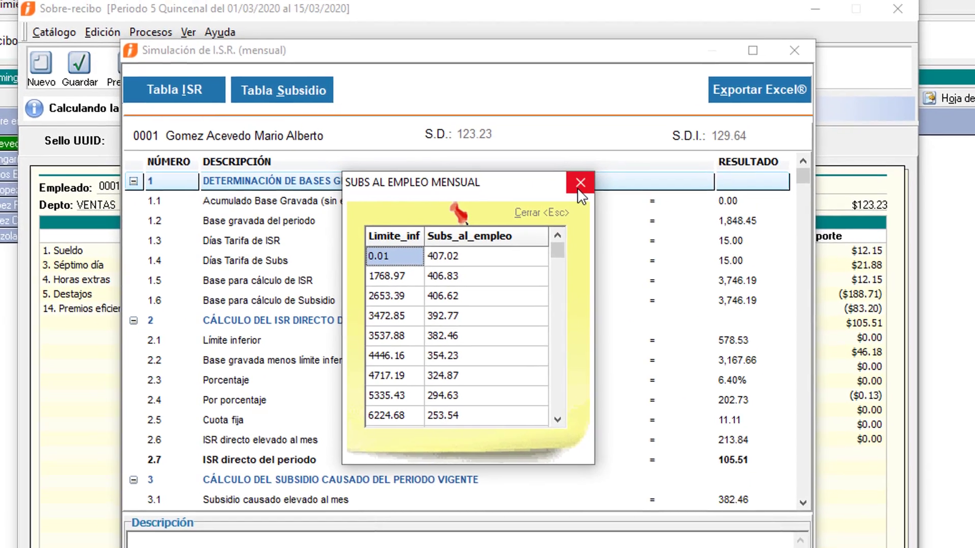
left_click(573, 163)
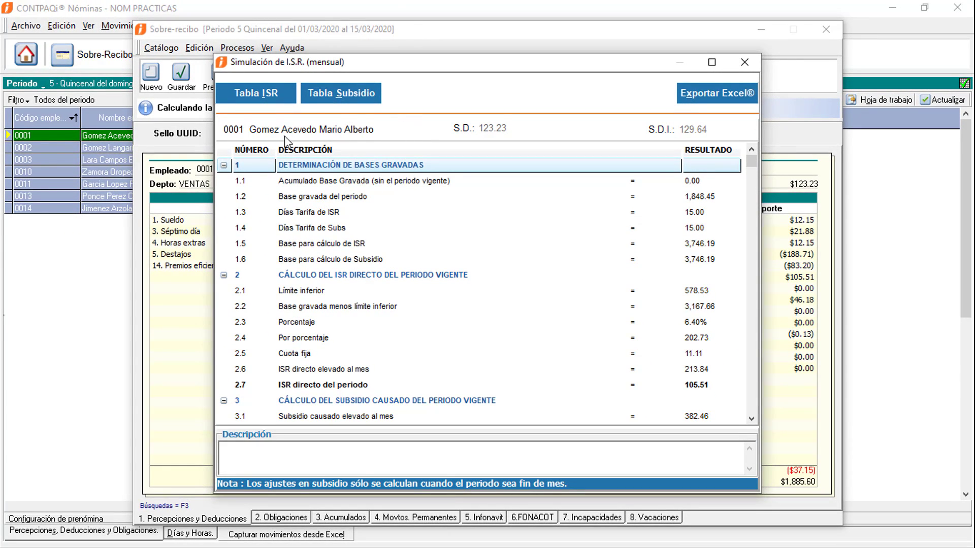
Step: Collapse all sections of the ISR simulation, from 1 (taxable bases) through 11 (adjustment parameter configuration)
left_click(224, 165)
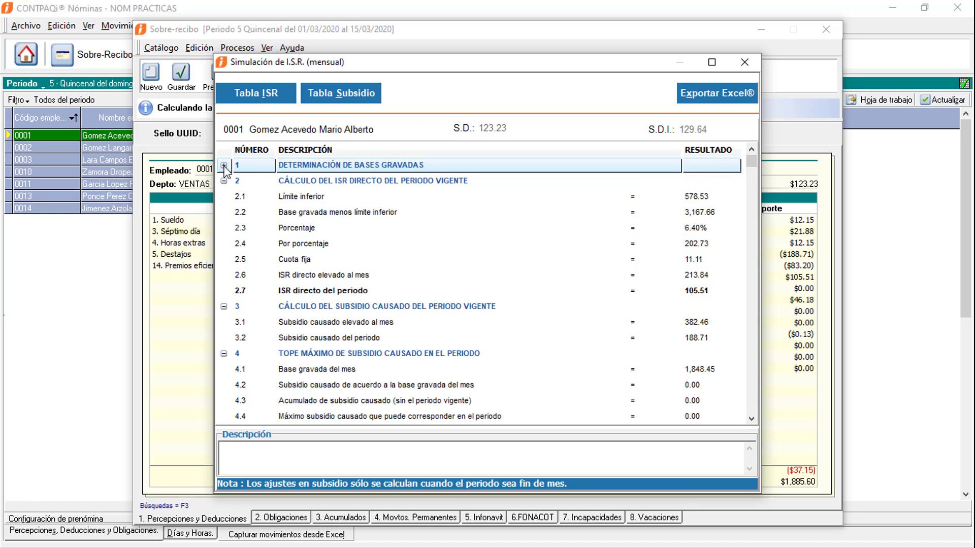
left_click(224, 181)
left_click(224, 196)
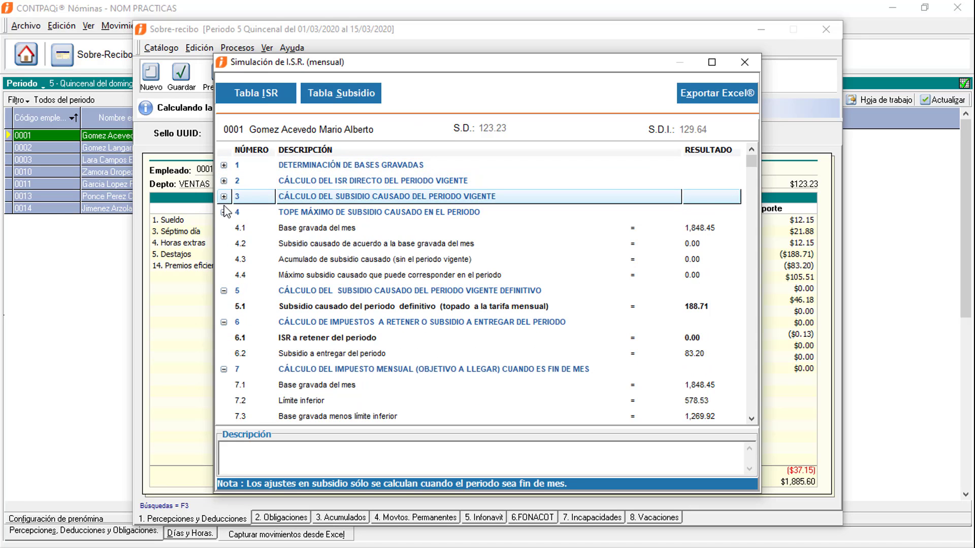
left_click(224, 212)
left_click(224, 228)
left_click(224, 243)
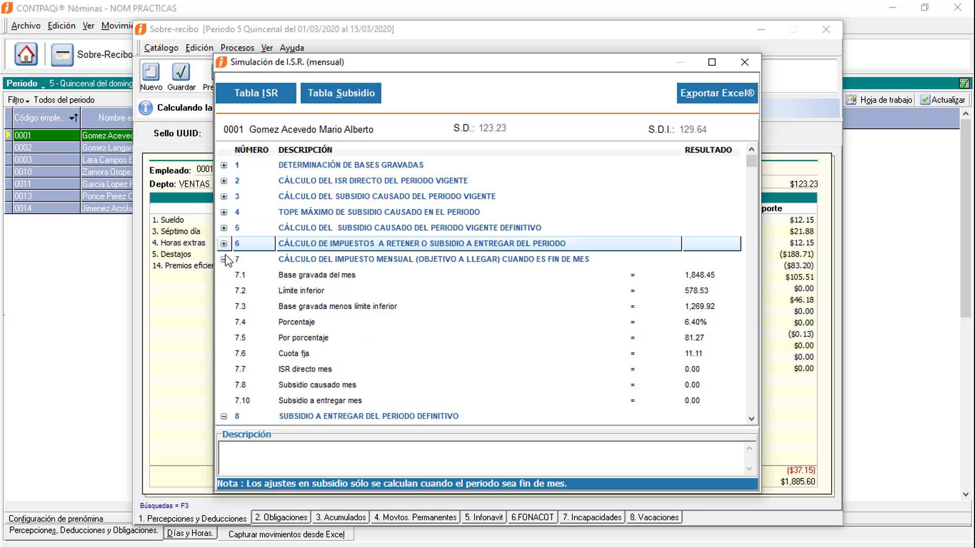
left_click(224, 259)
left_click(224, 275)
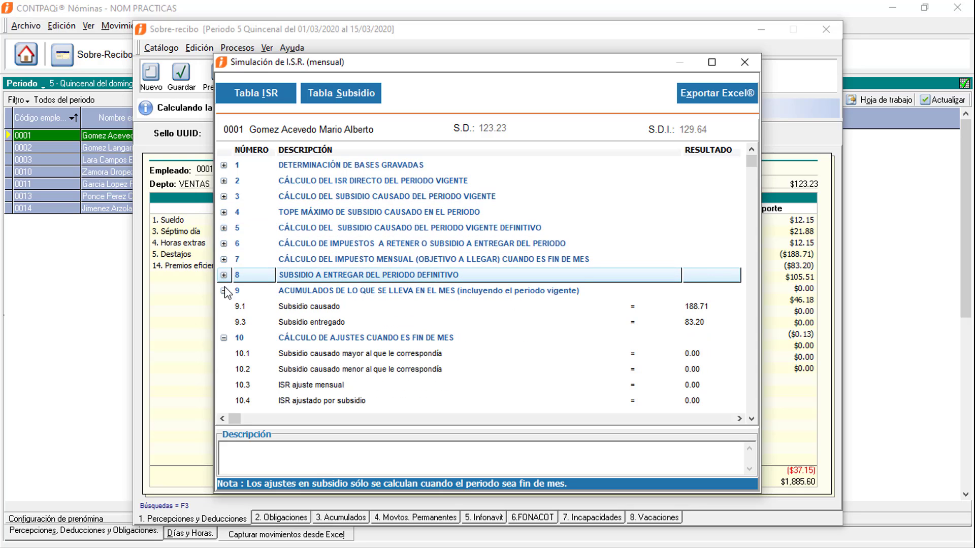
left_click(224, 291)
left_click(224, 306)
left_click(224, 321)
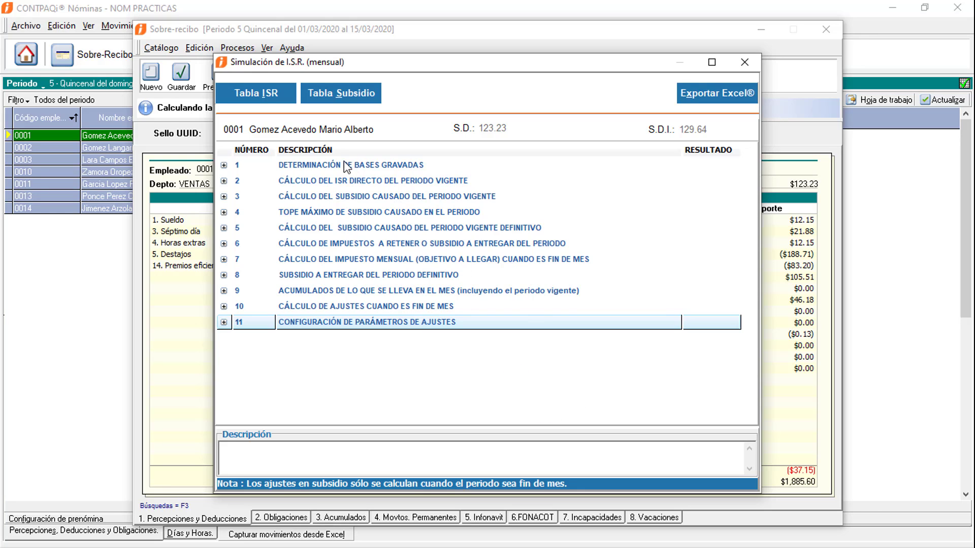
Step: Expand section 1, Determinación de bases gravadas, and read the descriptions of lines 1.1 through 1.4
left_click(224, 166)
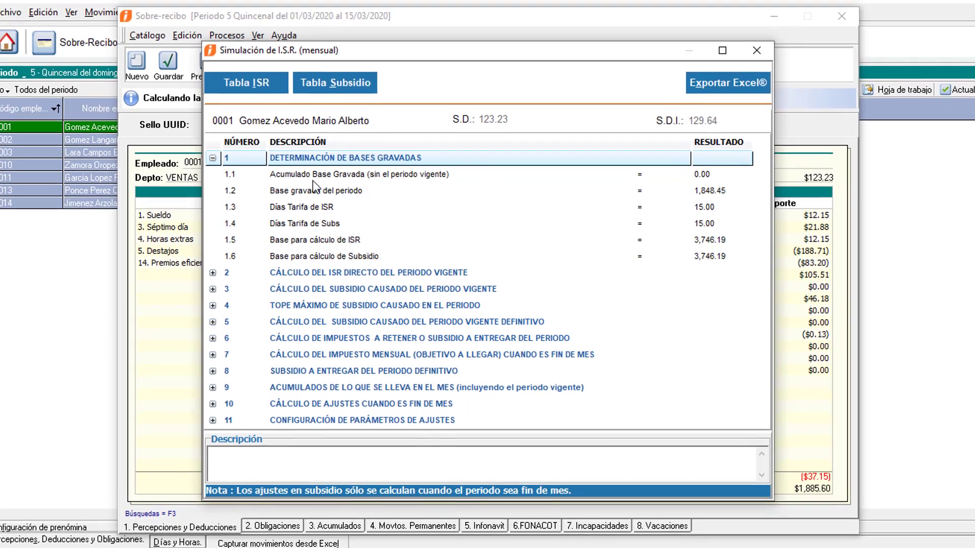
left_click(396, 176)
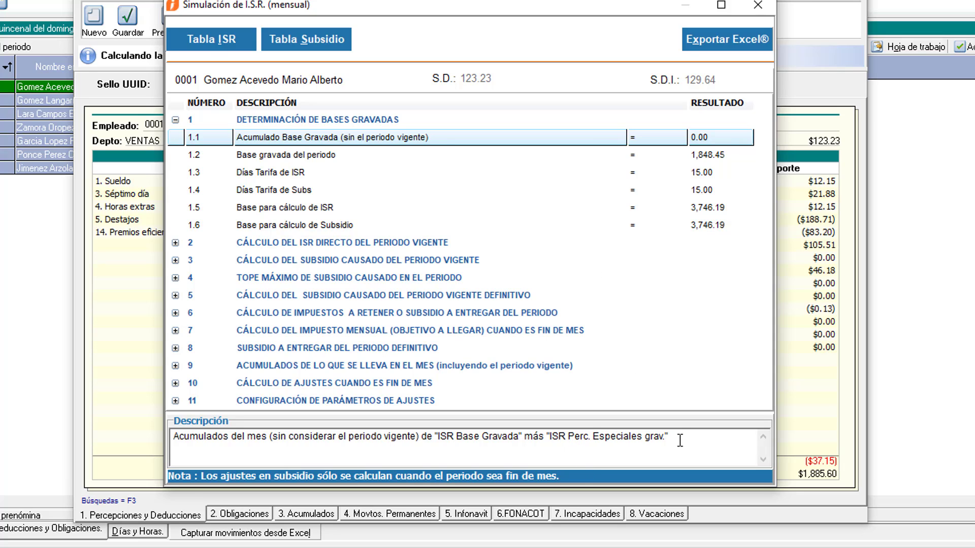
left_click(306, 155)
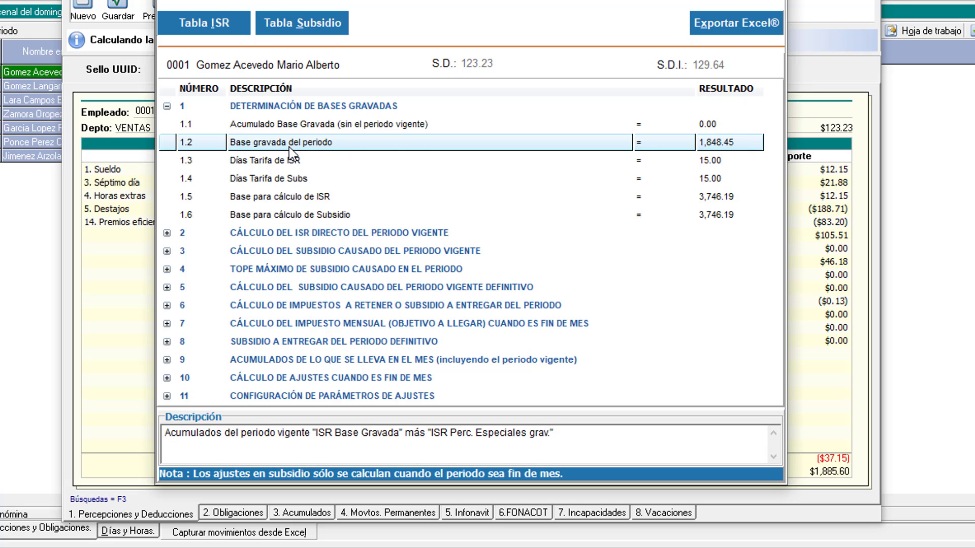
left_click(318, 163)
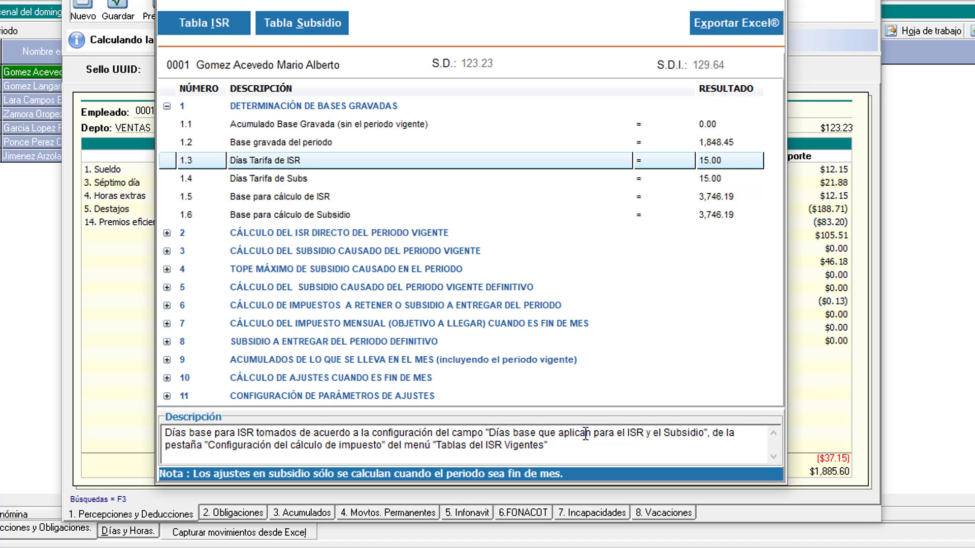
left_click(254, 184)
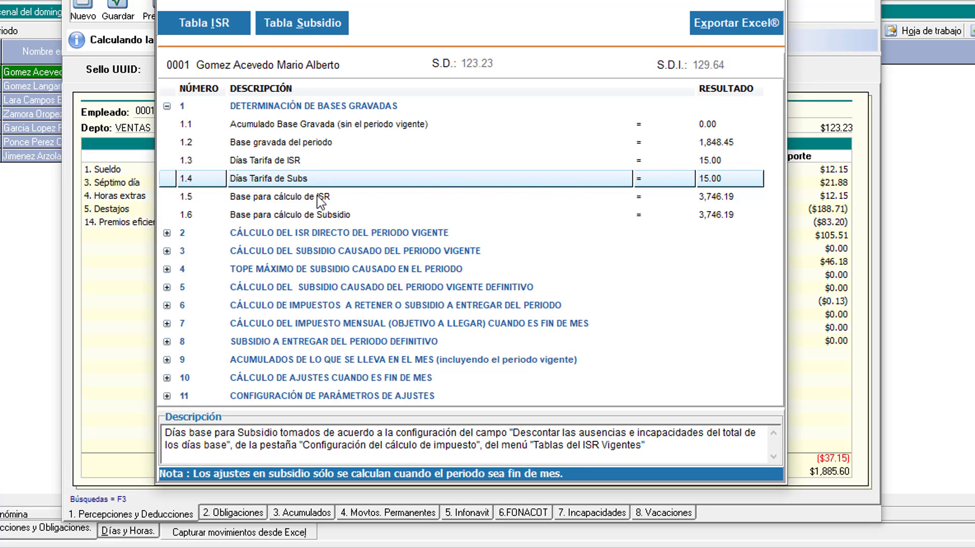
Step: Examine the formulas for lines 1.5 and 1.6, the ISR and subsidy calculation bases, checking them against line 1.2
left_click(252, 202)
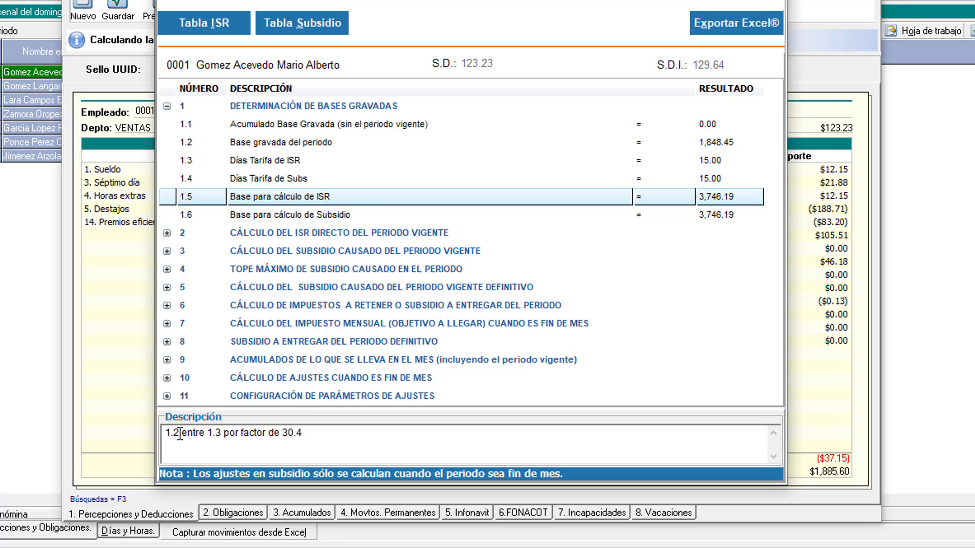
left_click(299, 146)
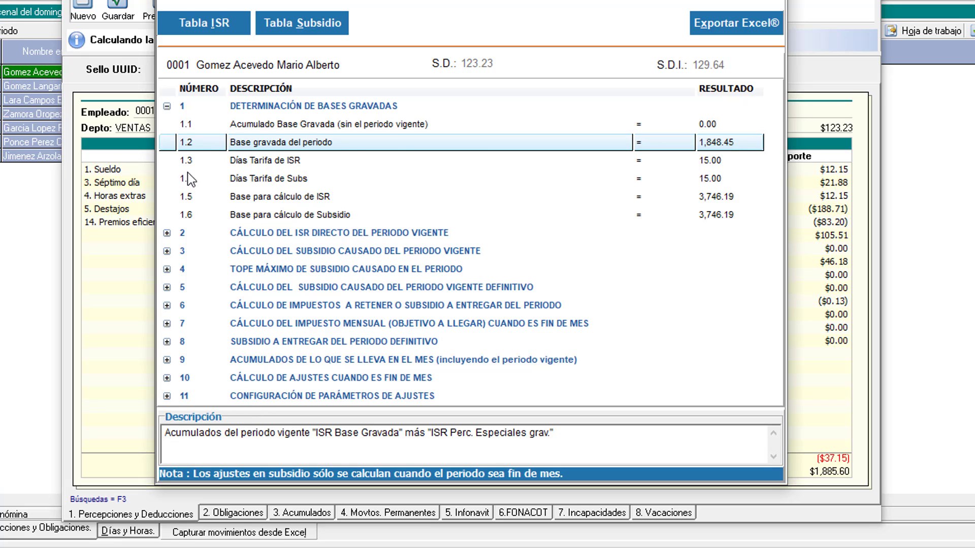
left_click(193, 197)
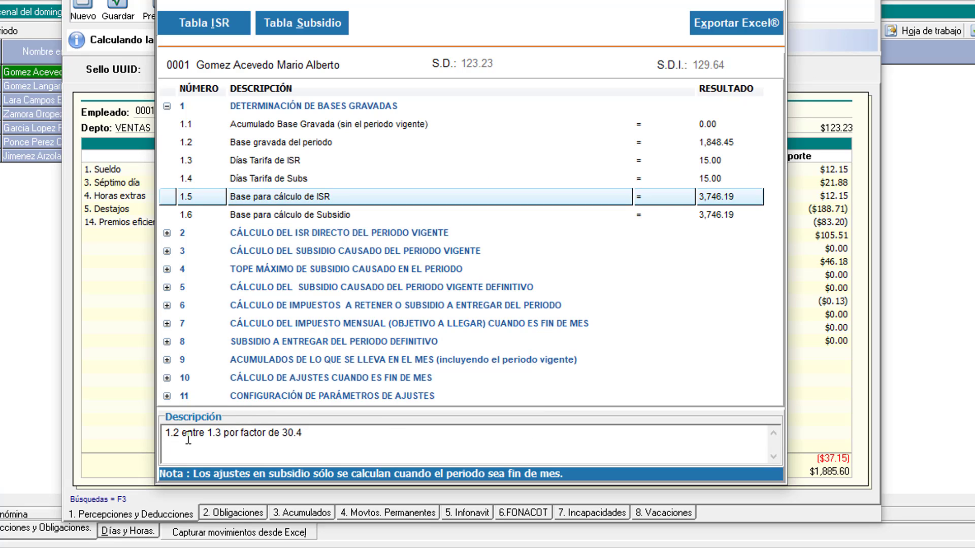
left_click_drag(207, 433, 221, 433)
left_click_drag(282, 434, 306, 433)
left_click(303, 215)
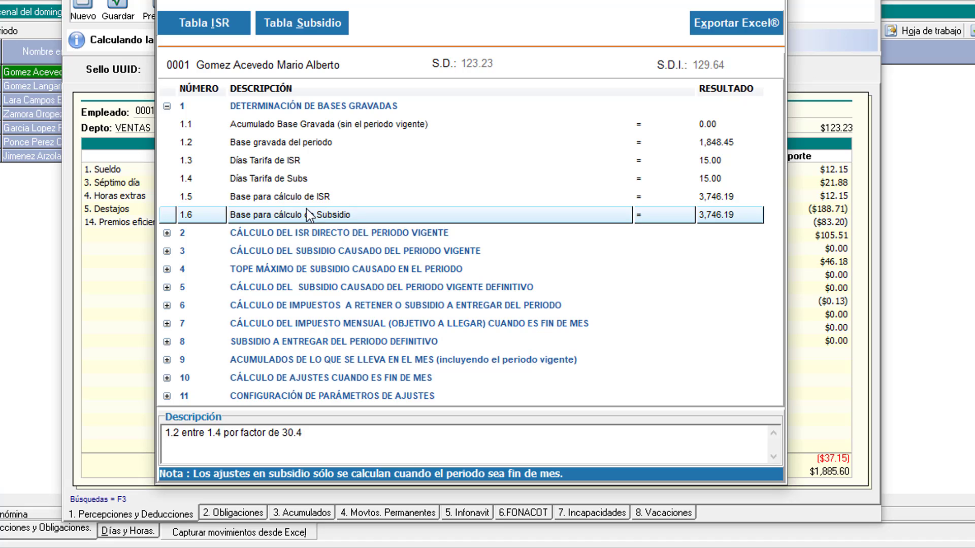
Step: Expand sections 2 through 6 of the simulation, from the direct ISR calculation to the tax withheld or subsidy delivered
left_click(166, 233)
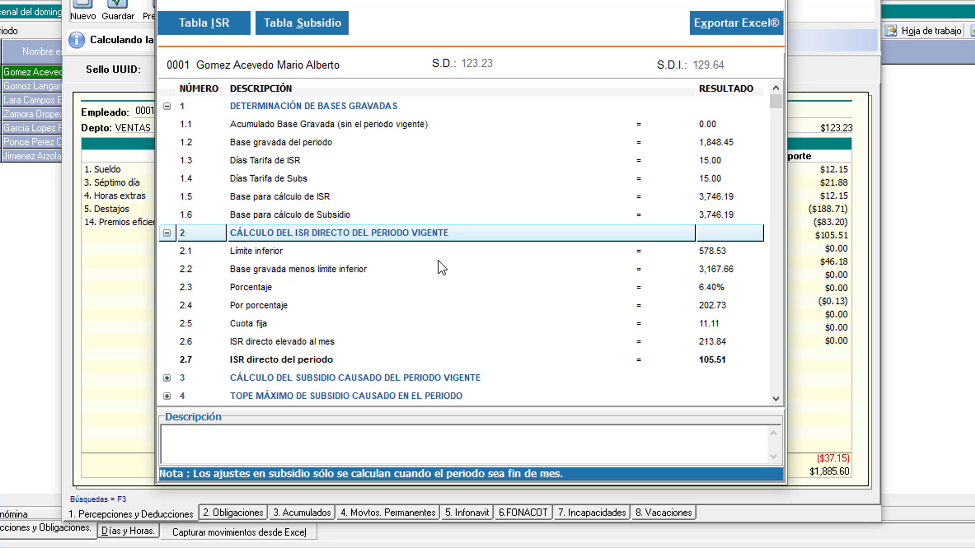
left_click(167, 378)
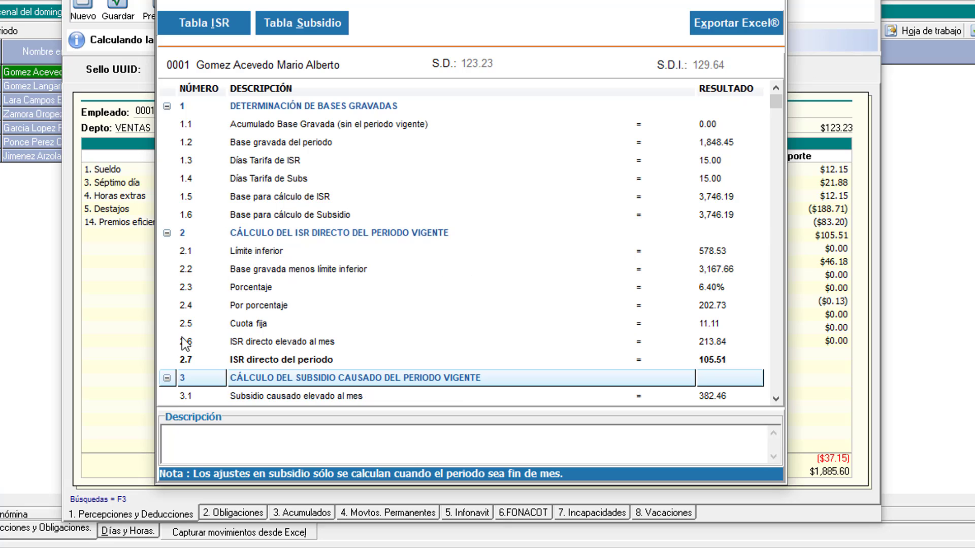
scroll(182, 345, "down", 8)
left_click(167, 306)
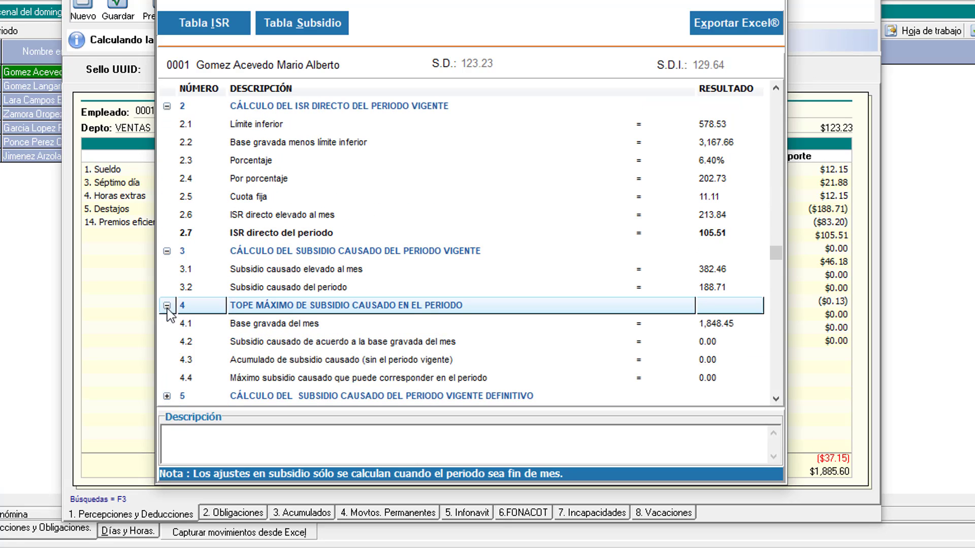
scroll(172, 356, "down", 3)
left_click(167, 342)
scroll(205, 337, "down", 1)
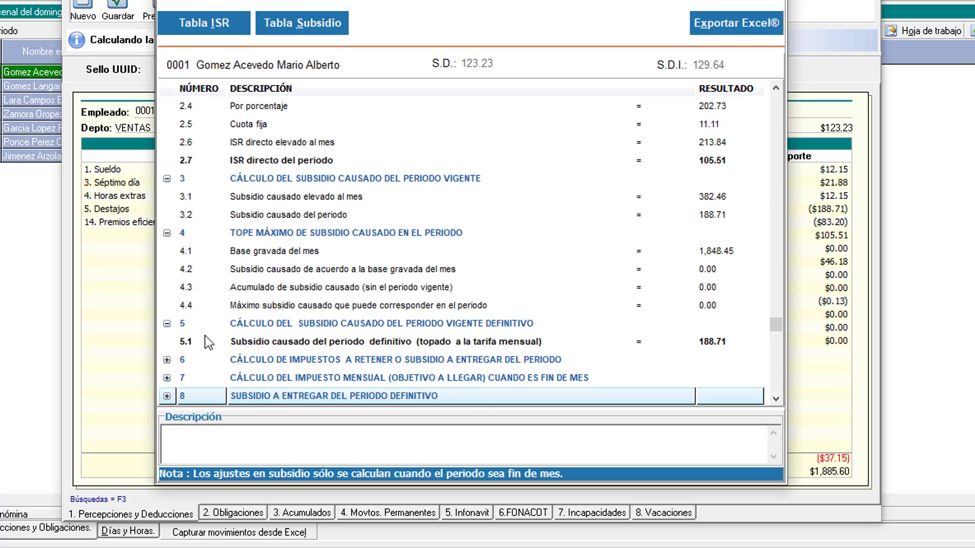
left_click(167, 359)
scroll(203, 335, "down", 5)
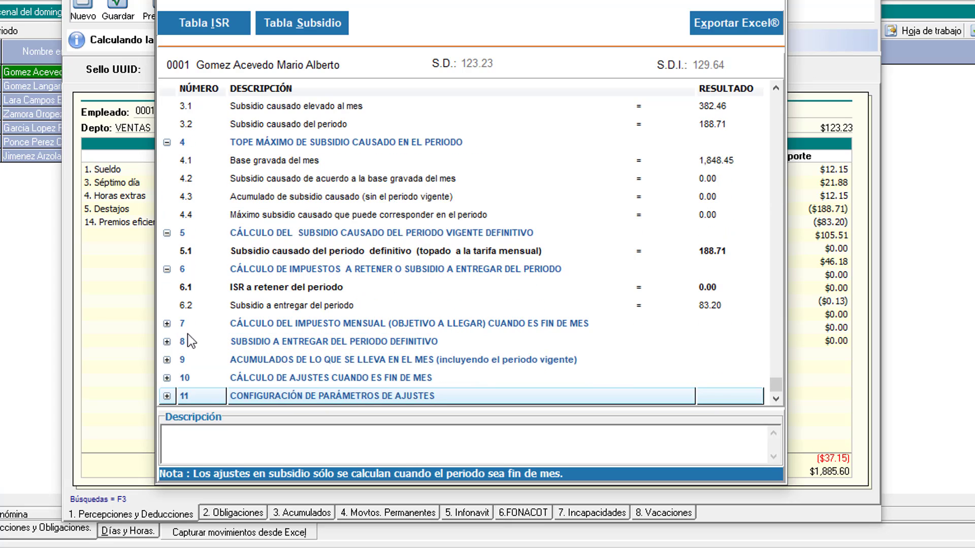
Step: Expand sections 7 through 11 of the simulation, from the monthly tax calculation to the adjustment parameter configuration
left_click(168, 323)
scroll(199, 335, "down", 12)
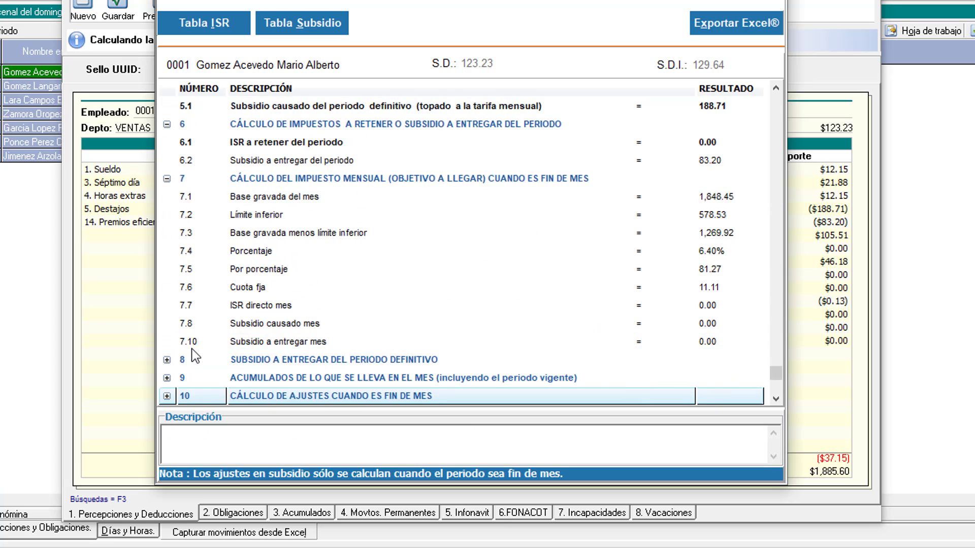
scroll(195, 355, "down", 1)
left_click(166, 341)
scroll(194, 327, "down", 3)
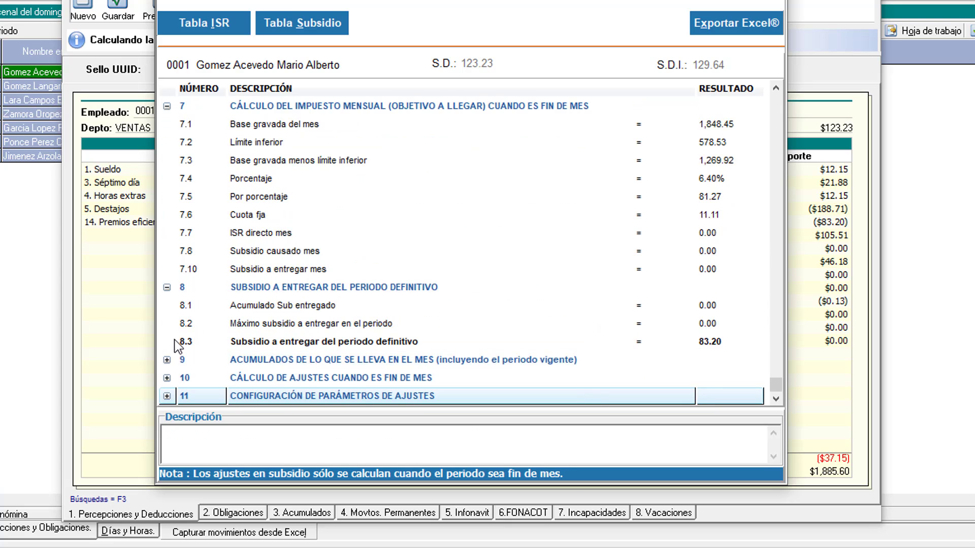
left_click(170, 360)
scroll(212, 338, "down", 2)
left_click(167, 360)
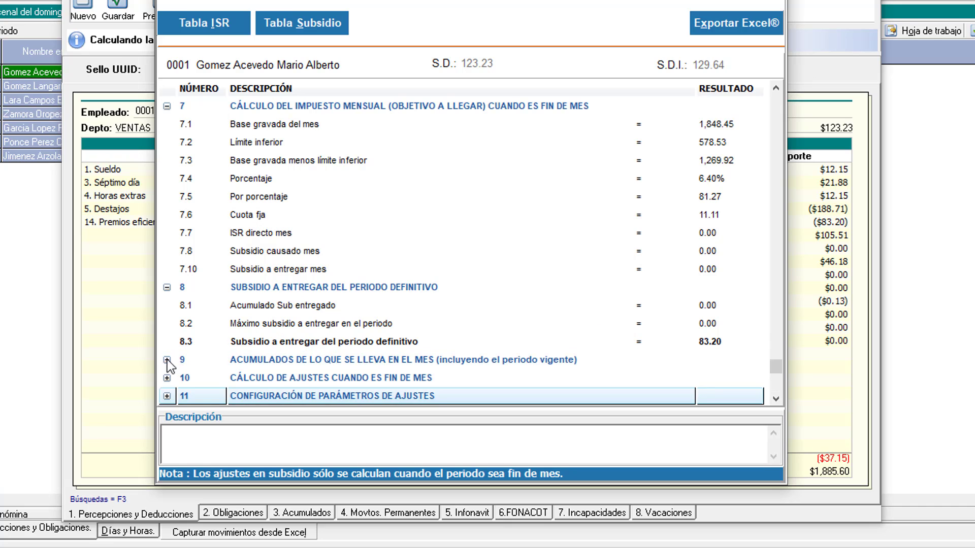
left_click(167, 359)
left_click(167, 378)
scroll(171, 399, "down", 1)
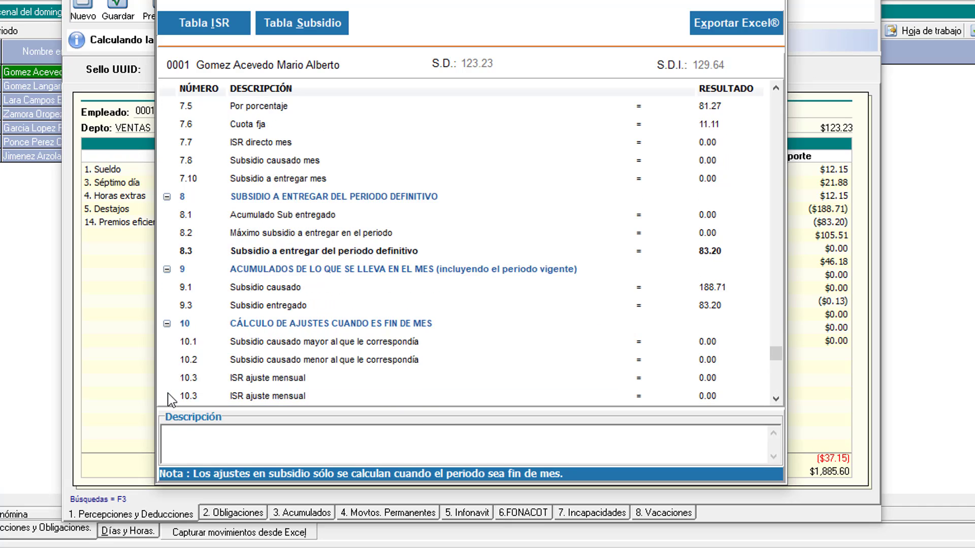
scroll(168, 393, "down", 1)
left_click(167, 396)
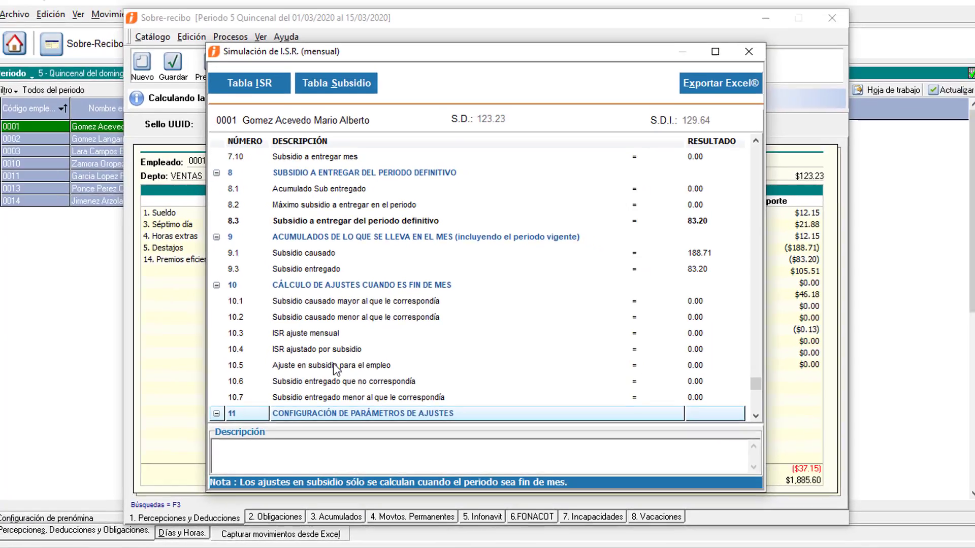
Step: Export the ISR simulation to Excel and maximize the resulting workbook
scroll(335, 361, "up", 15)
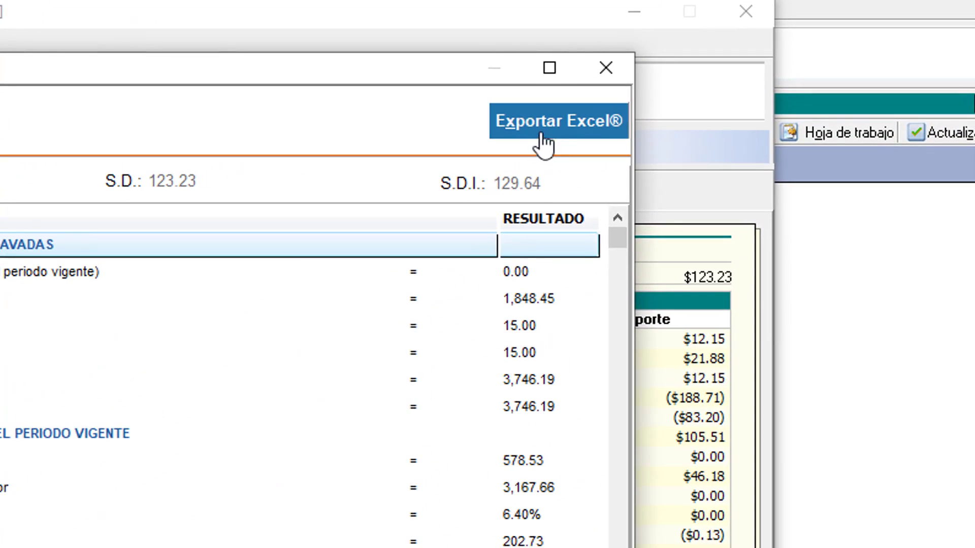
left_click(542, 144)
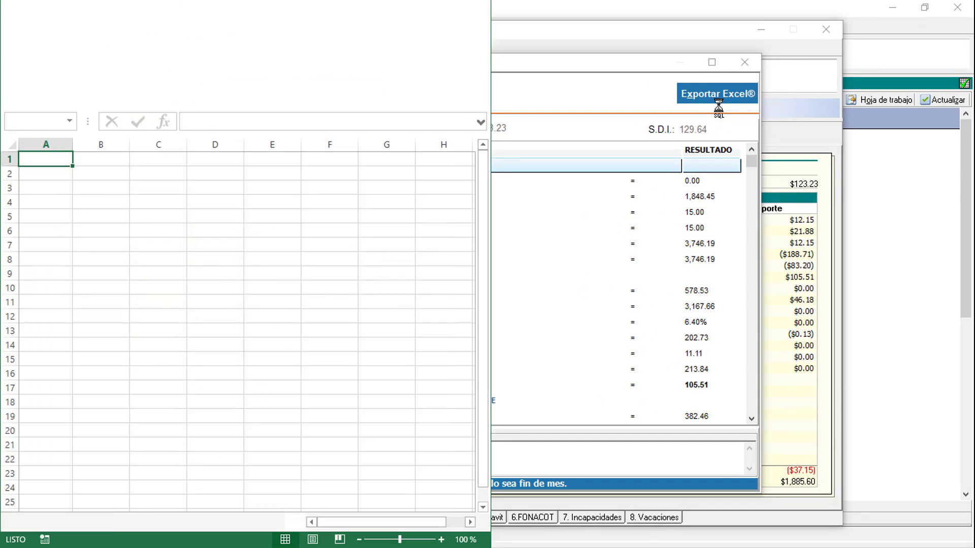
left_click(464, 13)
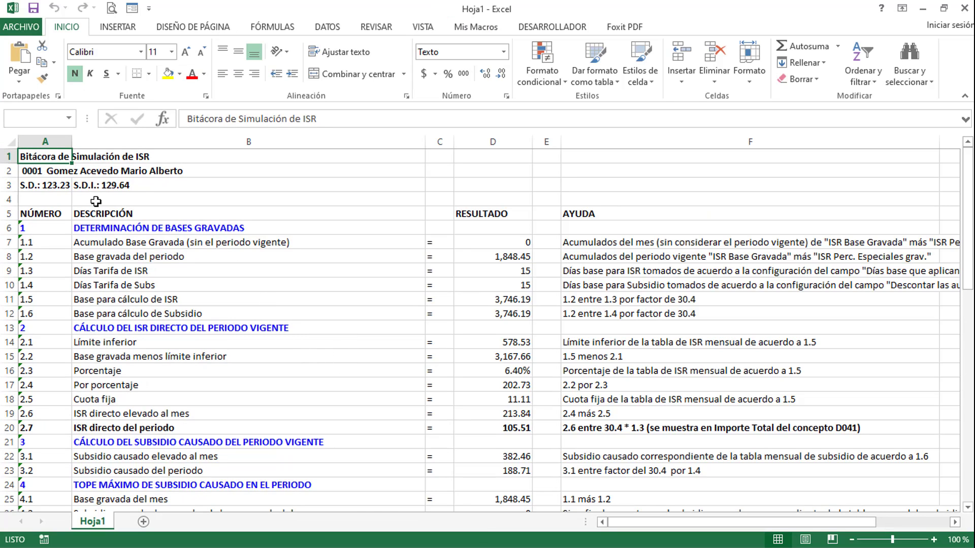
Step: Examine the exported simulation log in Excel, including the employee's identification row, the results and the AYUDA column
left_click(48, 176)
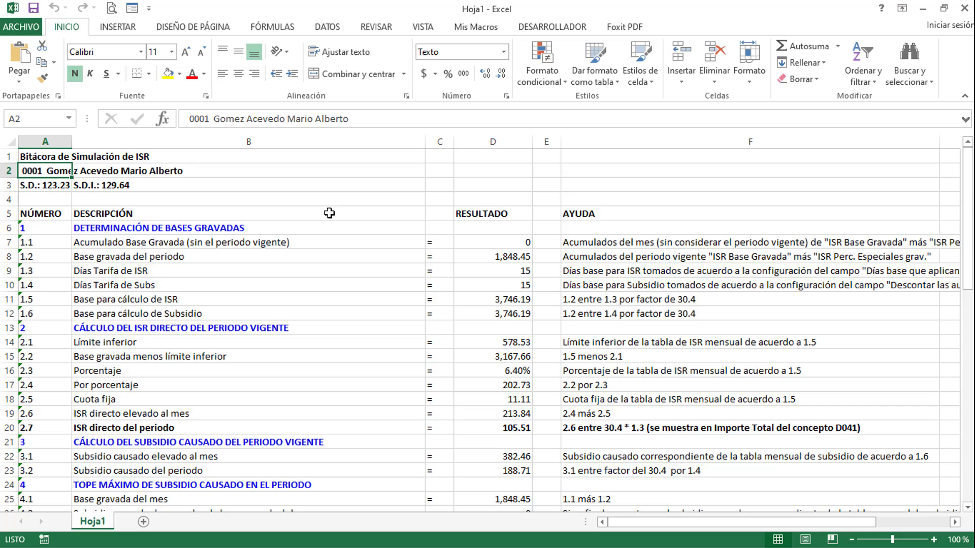
scroll(174, 219, "down", 1)
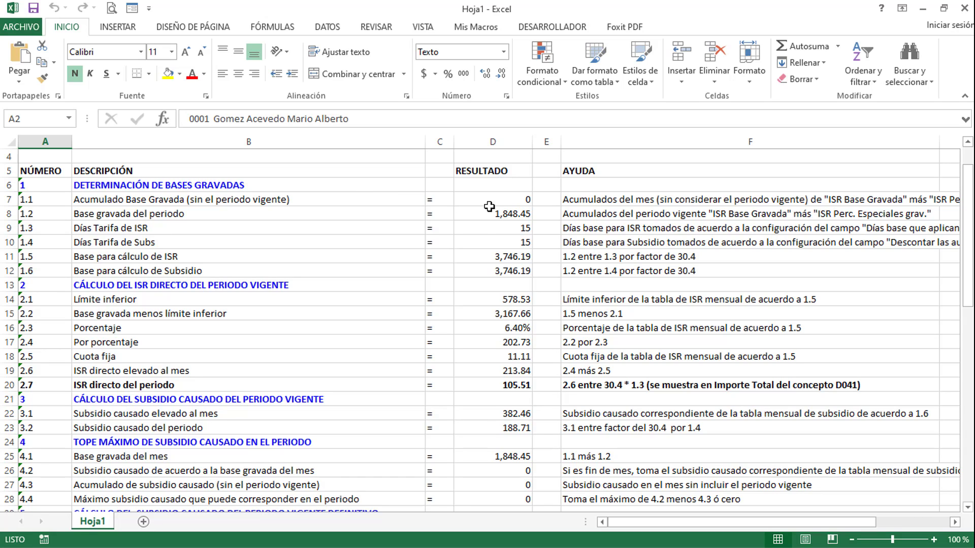
left_click(592, 171)
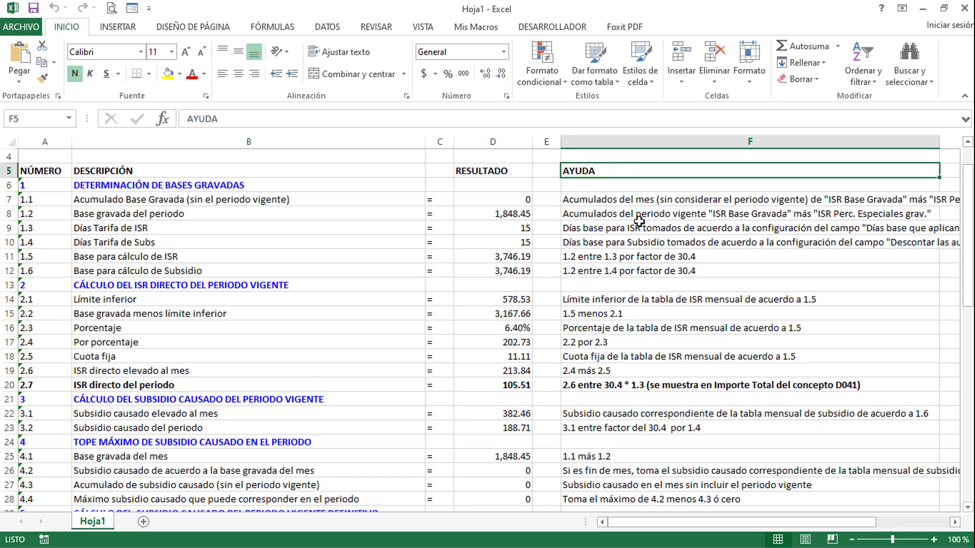
Step: Examine the AYUDA explanations of section 1 and the monthly ISR and employment subsidy tables beside them
left_click(623, 199)
left_click(632, 265)
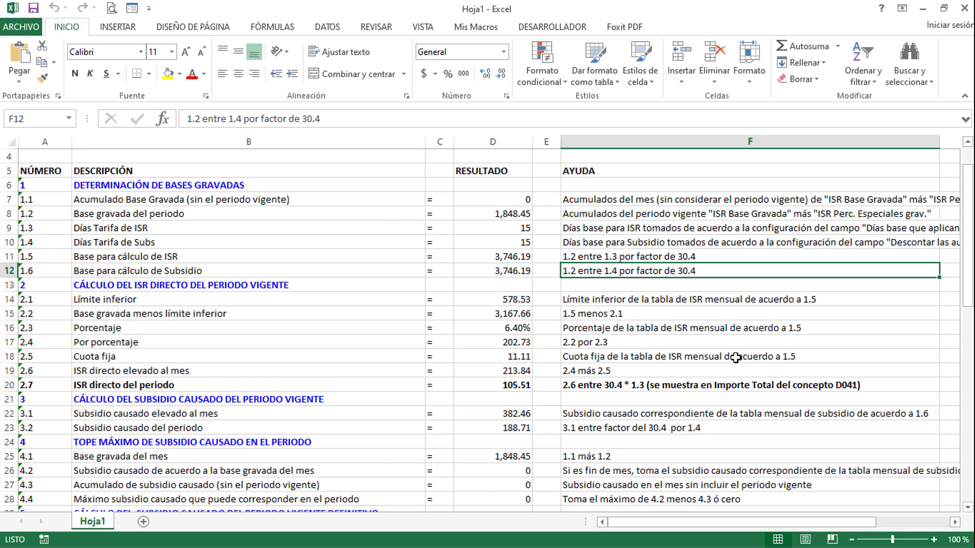
key("Right")
key("Right")
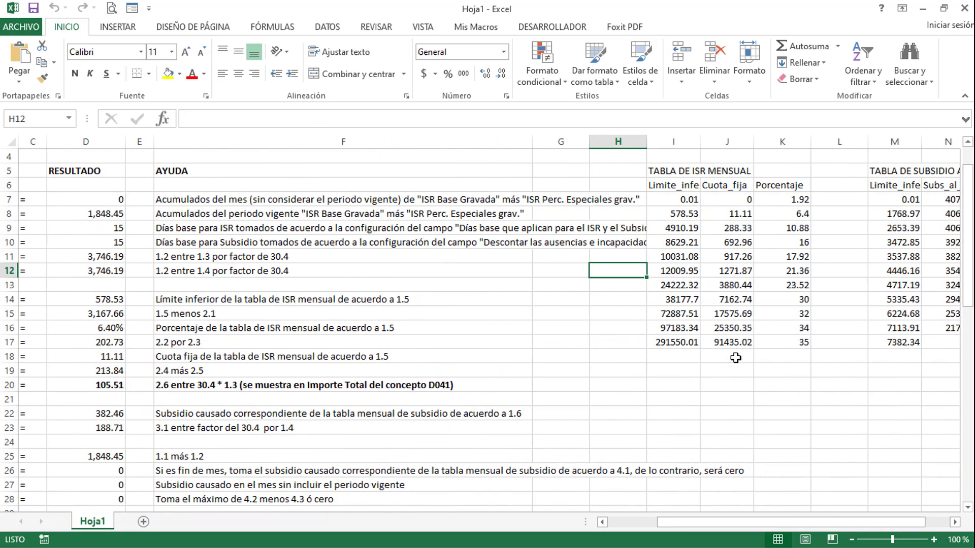
key("Right")
key("Right")
key("Right")
key("Right")
key("Right")
key("Right")
key("Right")
key("Right")
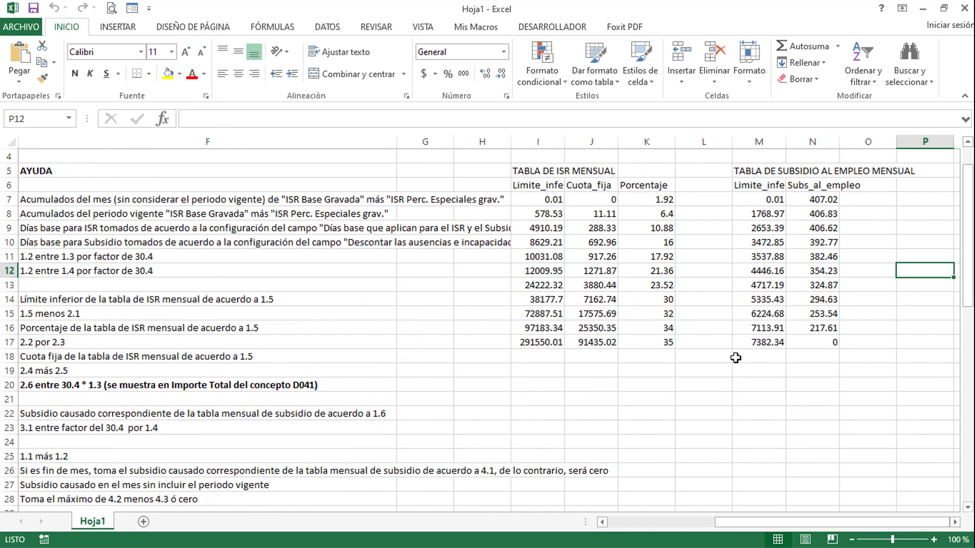
key("Left")
key("Left")
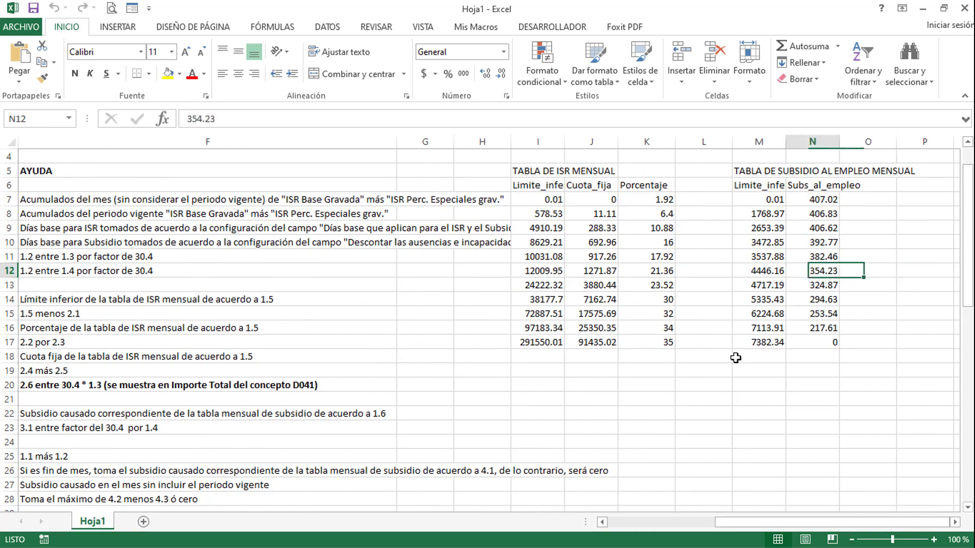
Step: Examine the Límite inferior row of section 2 and the Base para cálculo de ISR row that its help text refers to
key("Home")
key("Down")
key("Down")
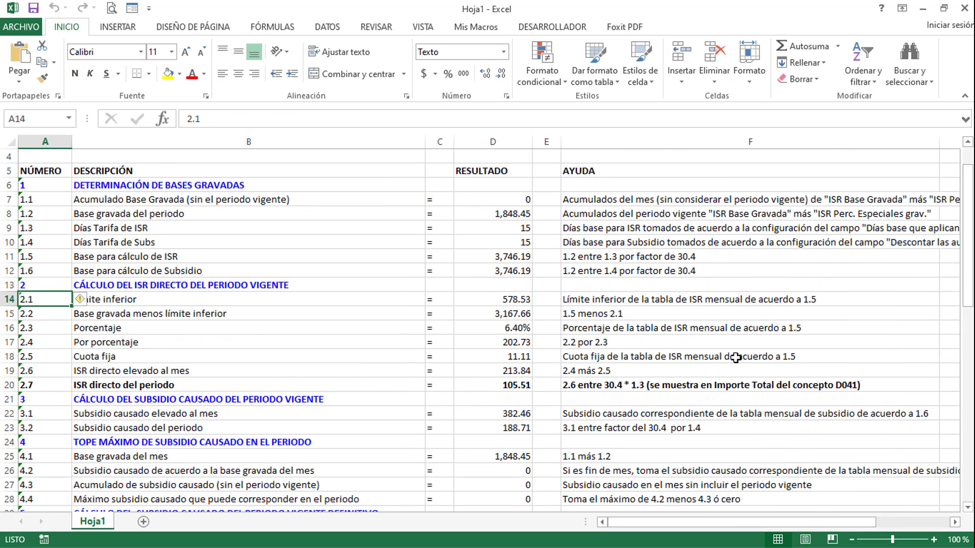
key("Right")
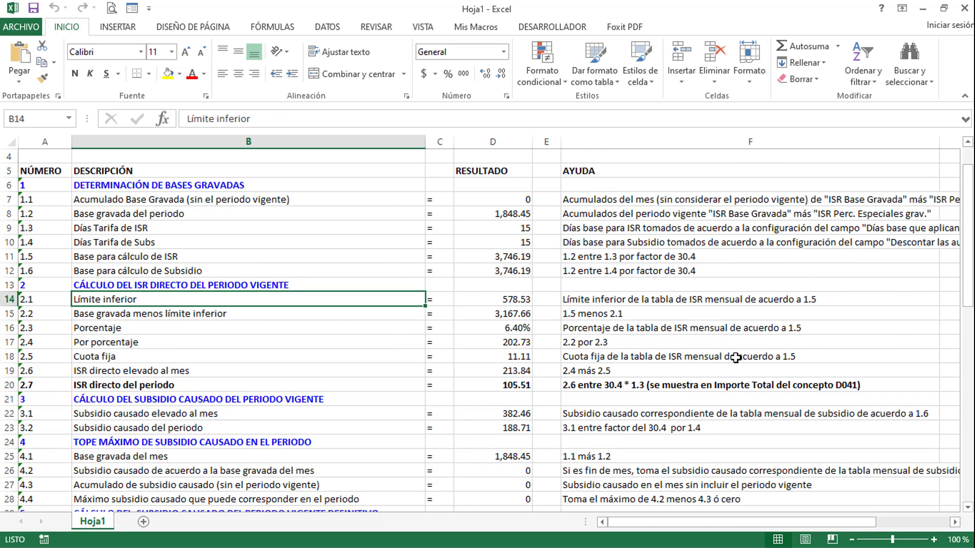
key("Up")
key("Down")
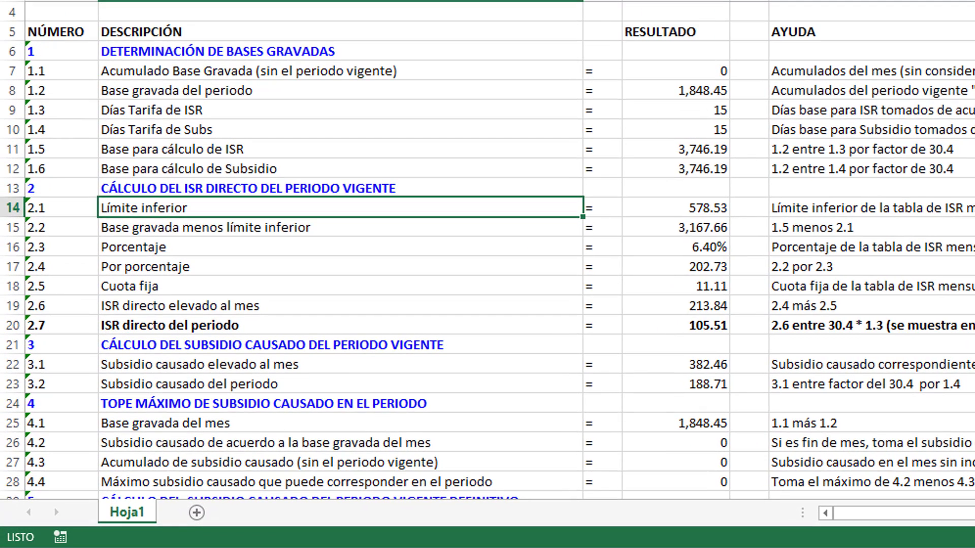
key("Right")
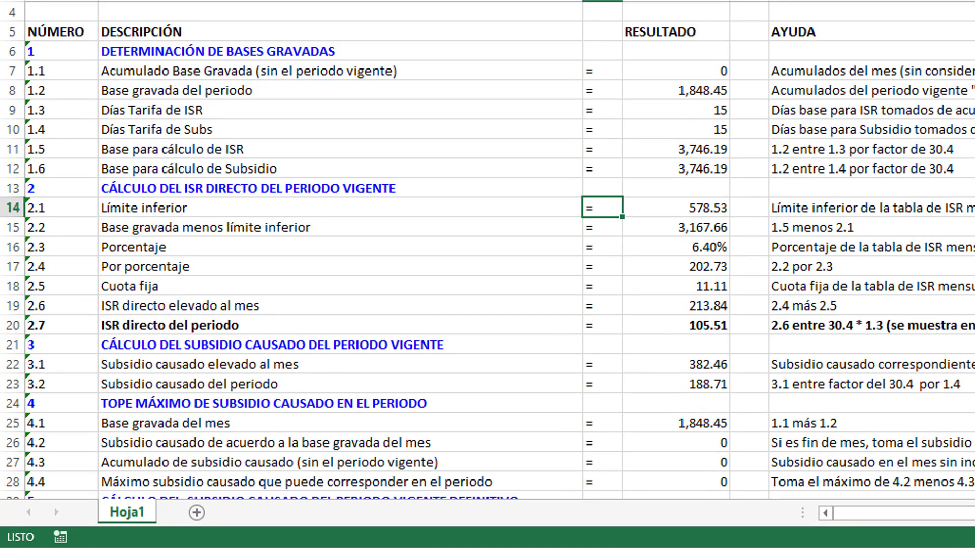
key("Right")
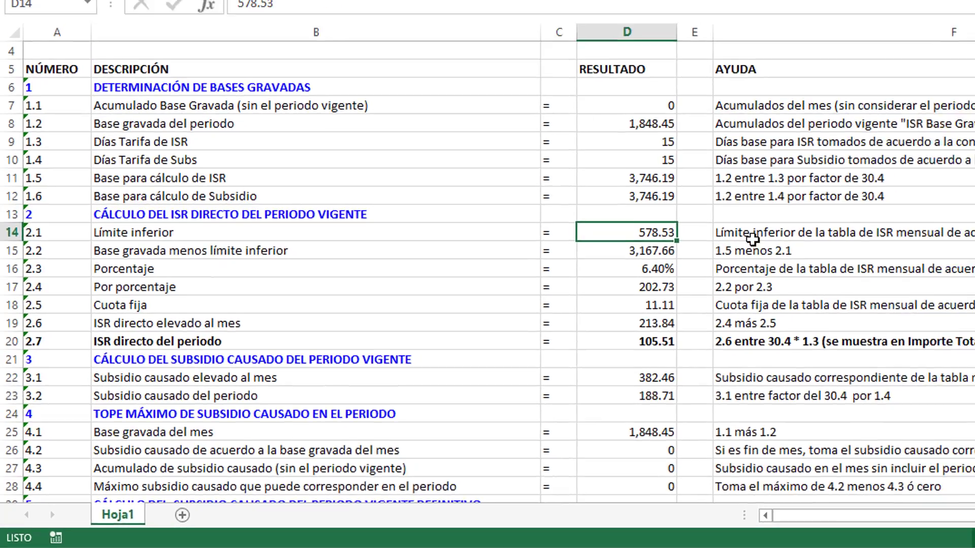
left_click(945, 213)
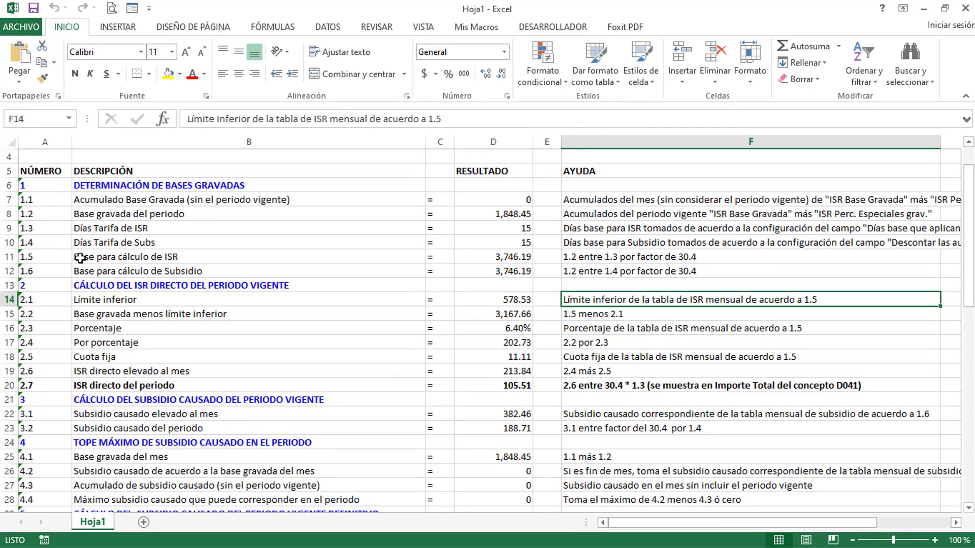
left_click(121, 262)
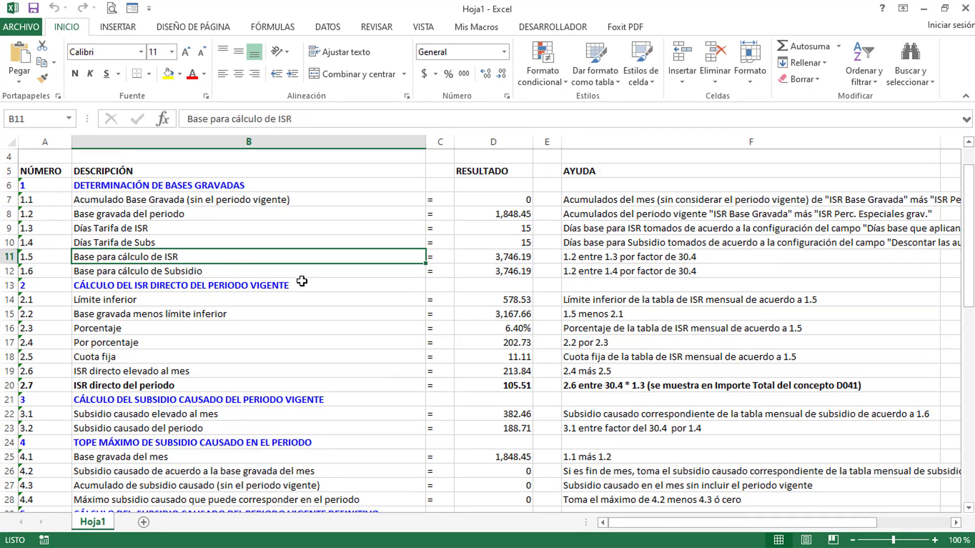
left_click(516, 262)
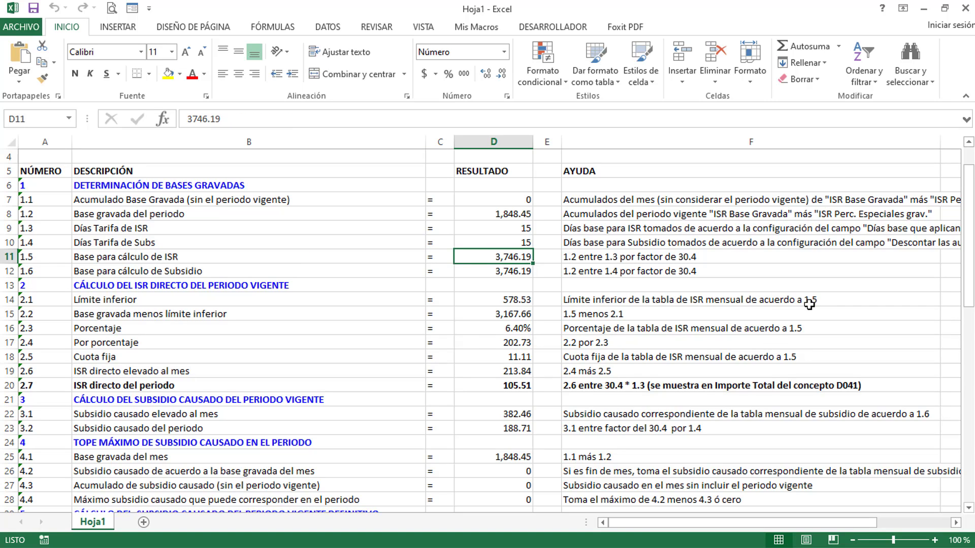
Step: Widen column E and calculate the Base para cálculo de ISR in E11 with the formula =(D8/D9)*30.4
left_click(547, 256)
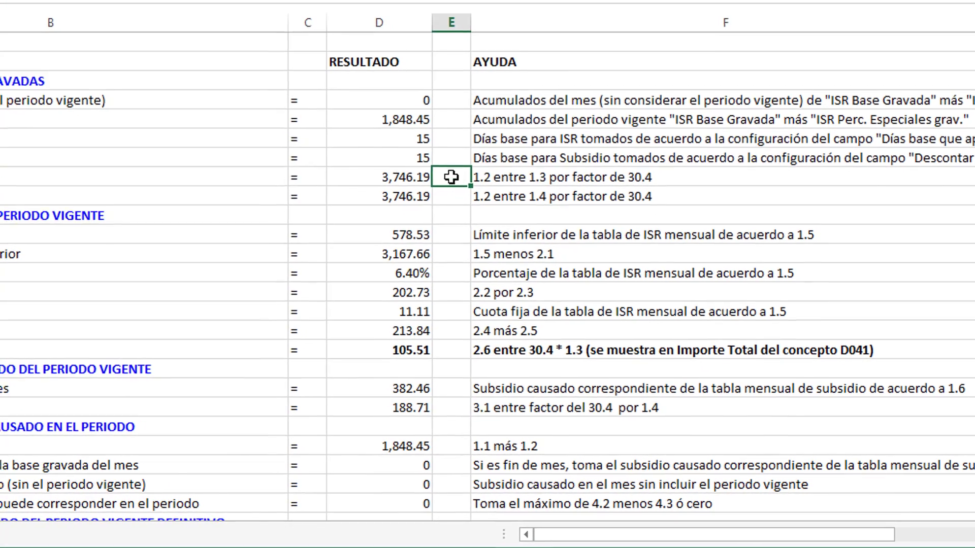
left_click_drag(470, 20, 523, 18)
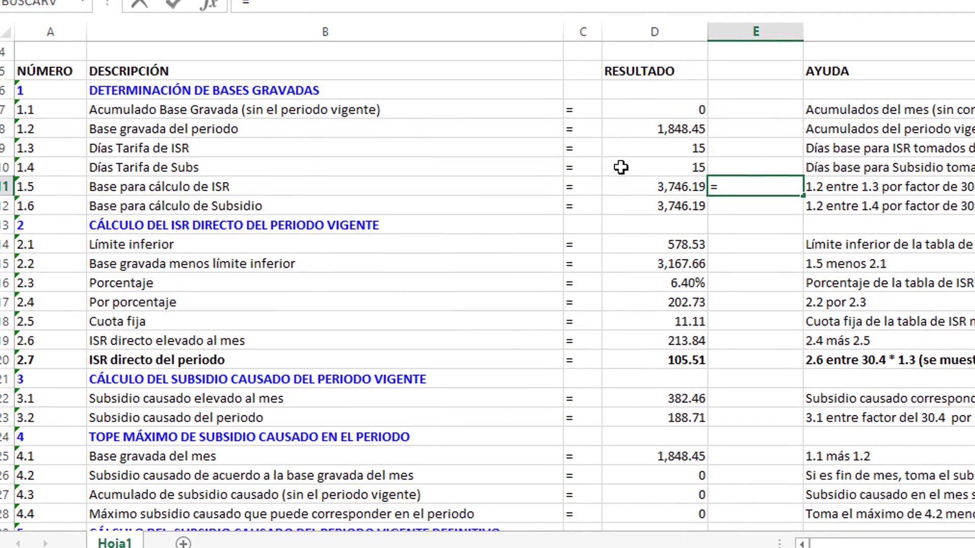
left_click(658, 130)
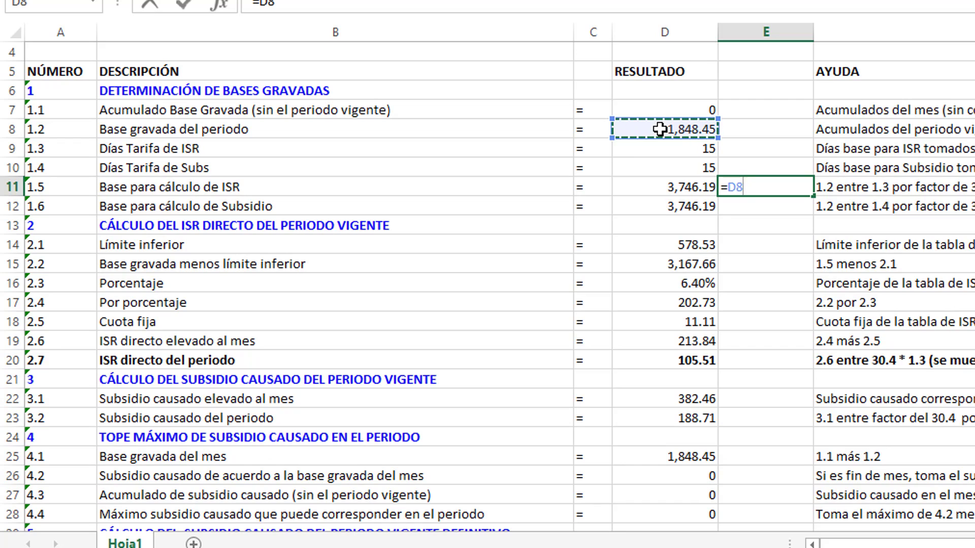
type("/")
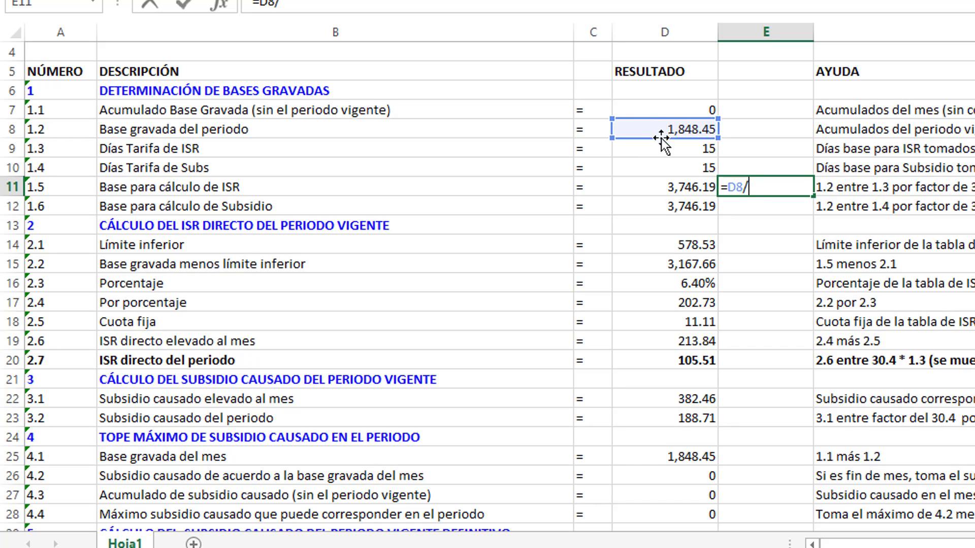
left_click(642, 147)
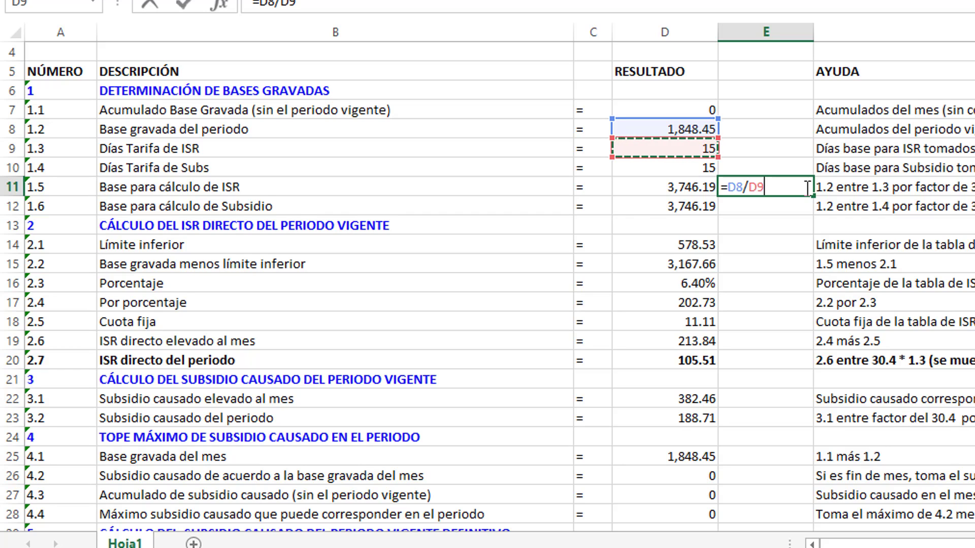
type(")")
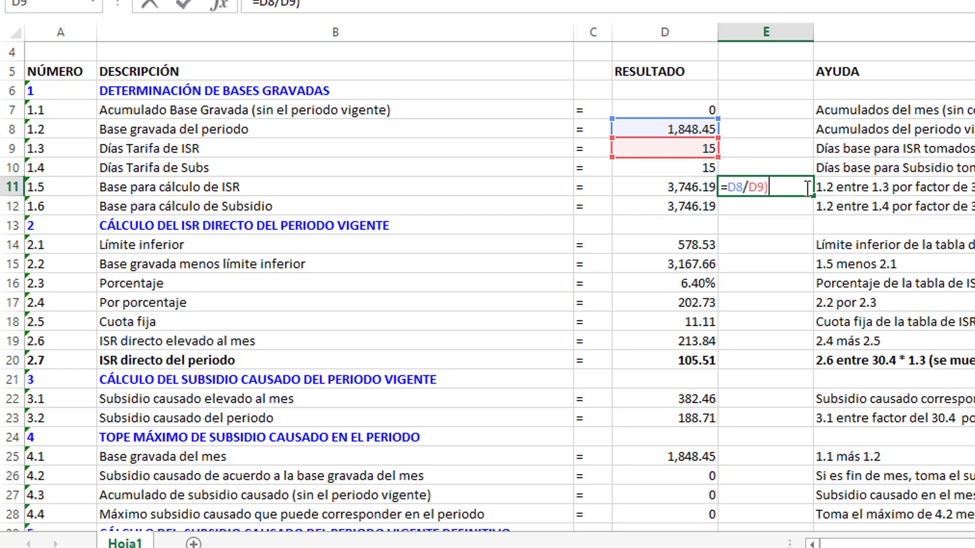
left_click(726, 184)
type("(")
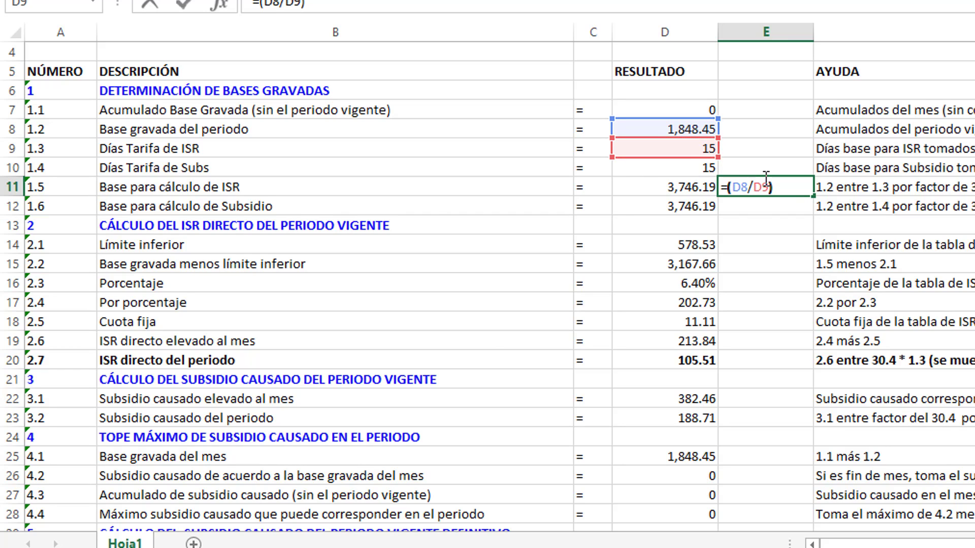
left_click(801, 184)
type("-30.4")
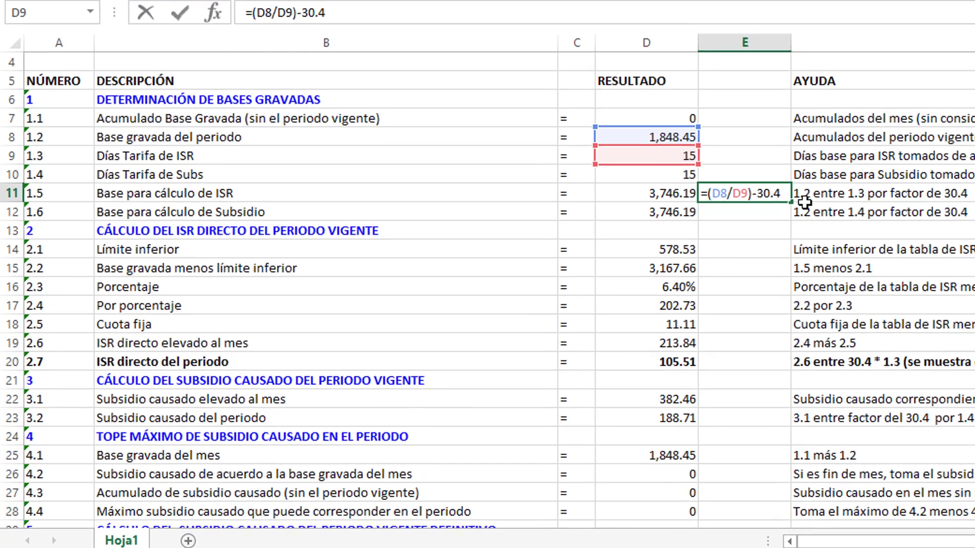
key("BackSpace")
key("BackSpace")
key("BackSpace")
key("BackSpace")
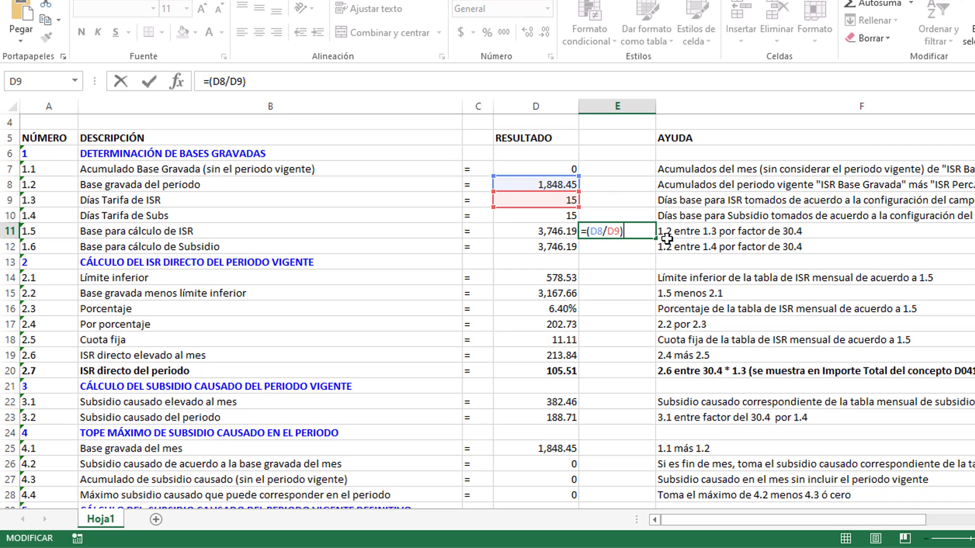
type("30.4")
key("Return")
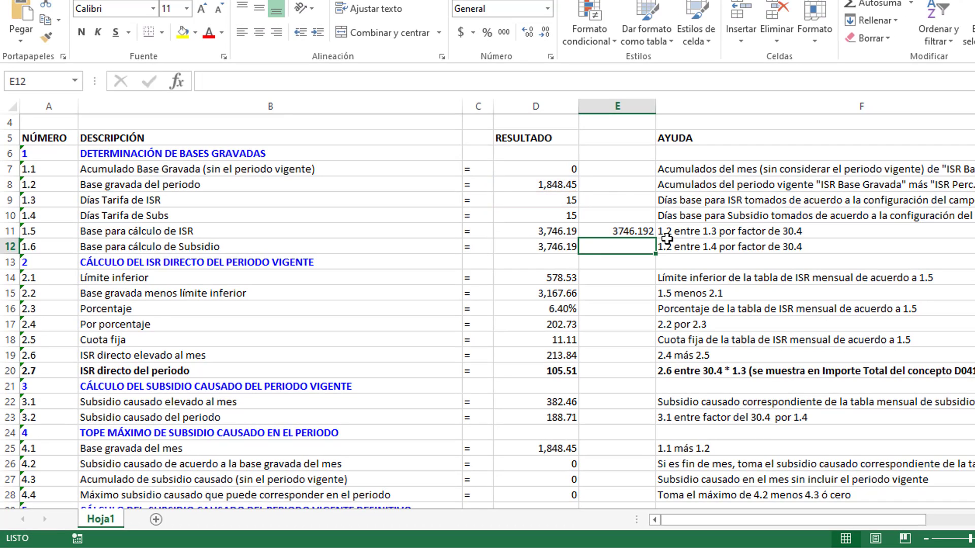
Step: Format the calculated ISR base in E11 to show two decimal places
left_click(544, 229)
left_click(614, 229)
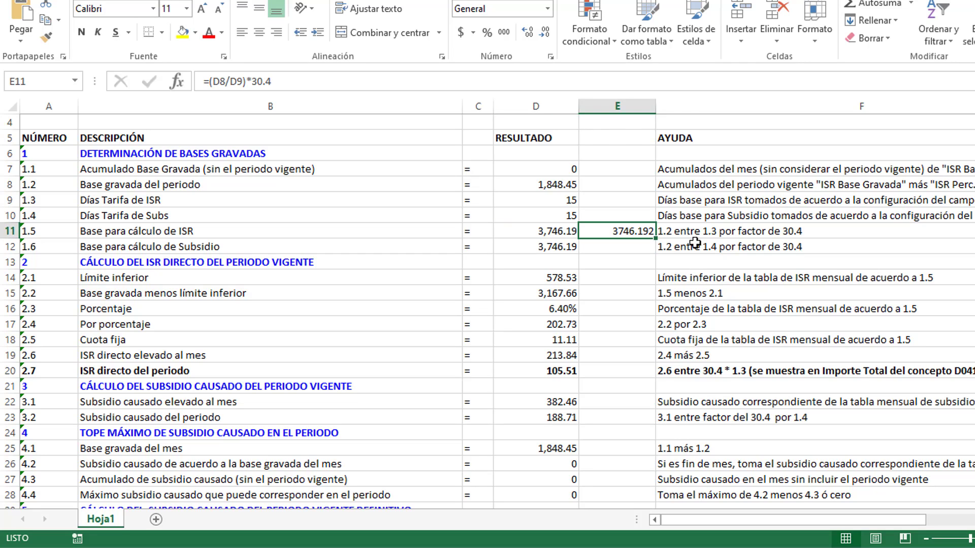
left_click(544, 40)
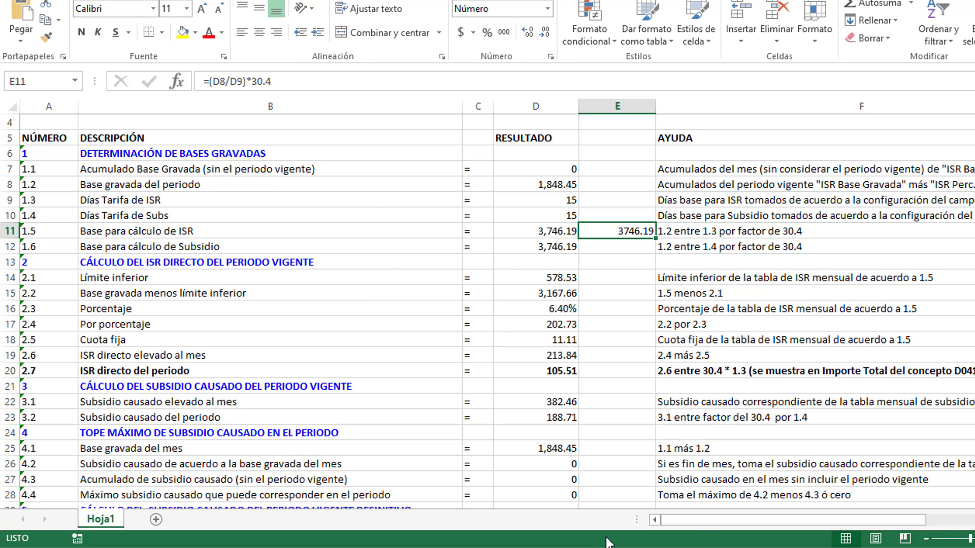
Step: Look up the lower limit that applies to the Base para cálculo de ISR in the monthly ISR table
left_click_drag(704, 528, 780, 540)
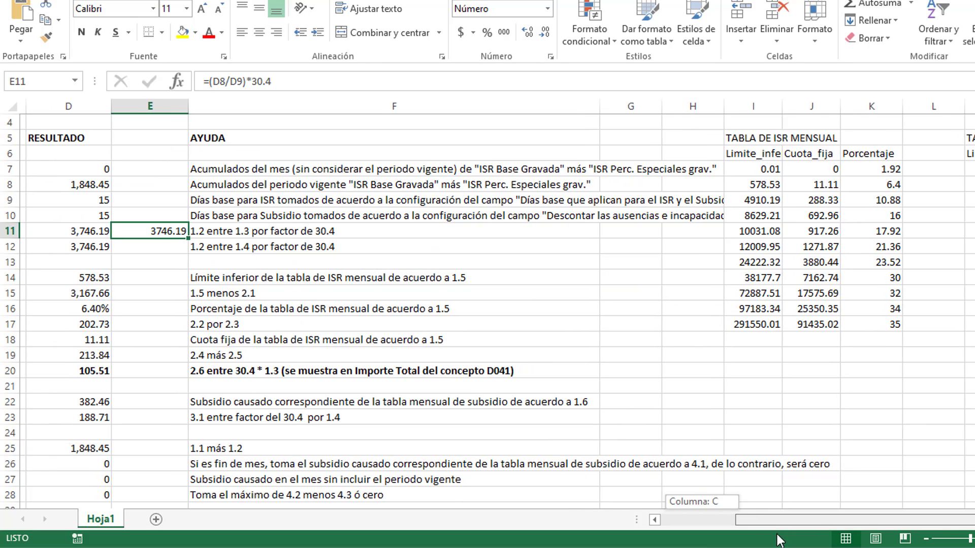
left_click_drag(777, 535, 778, 534)
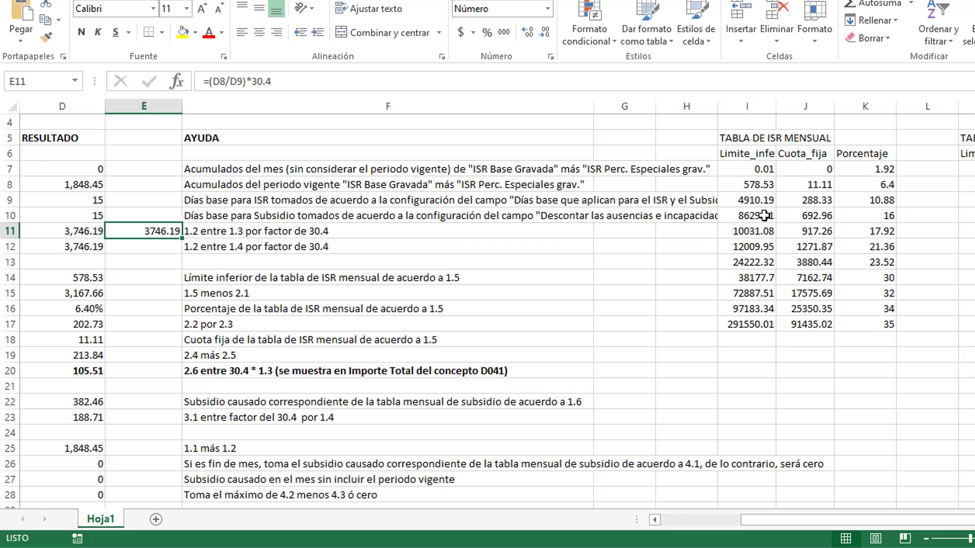
left_click(739, 184)
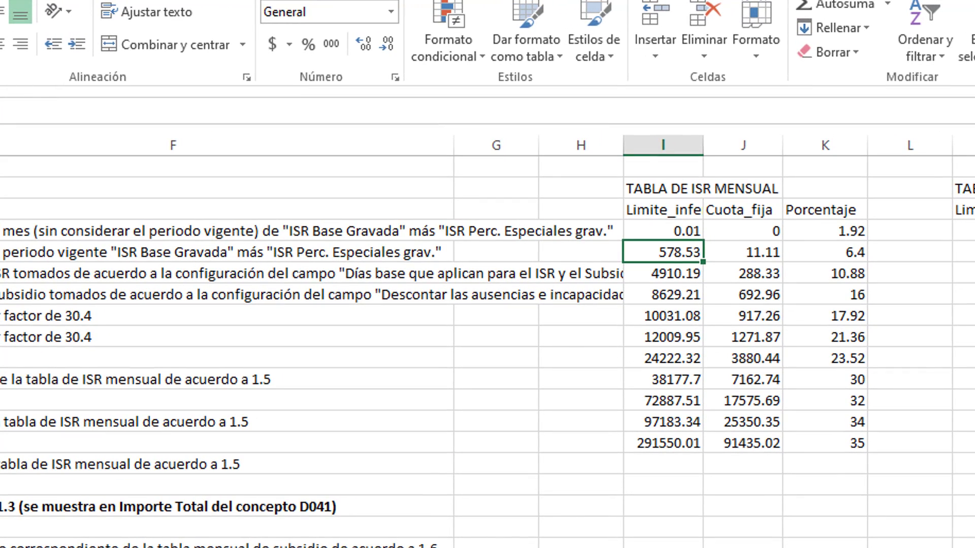
left_click(649, 271)
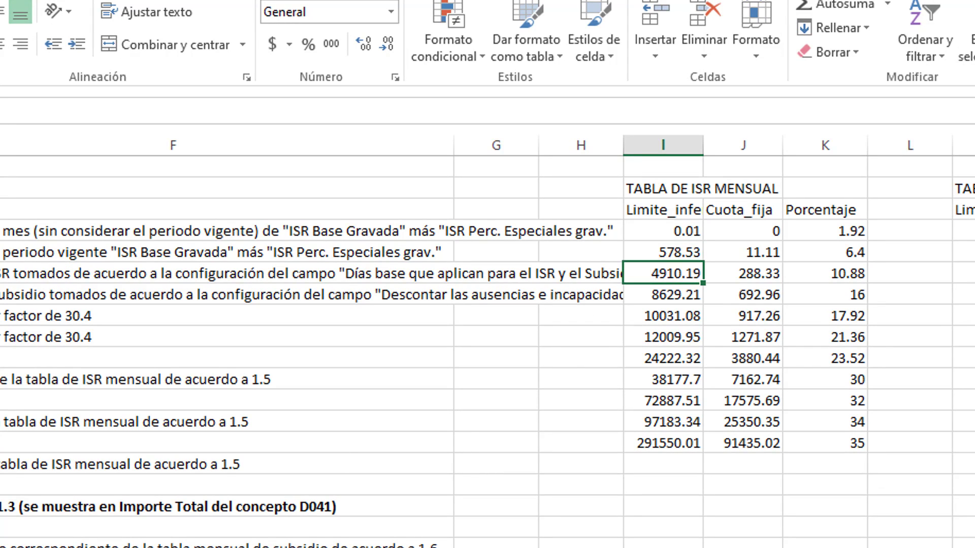
left_click(678, 254)
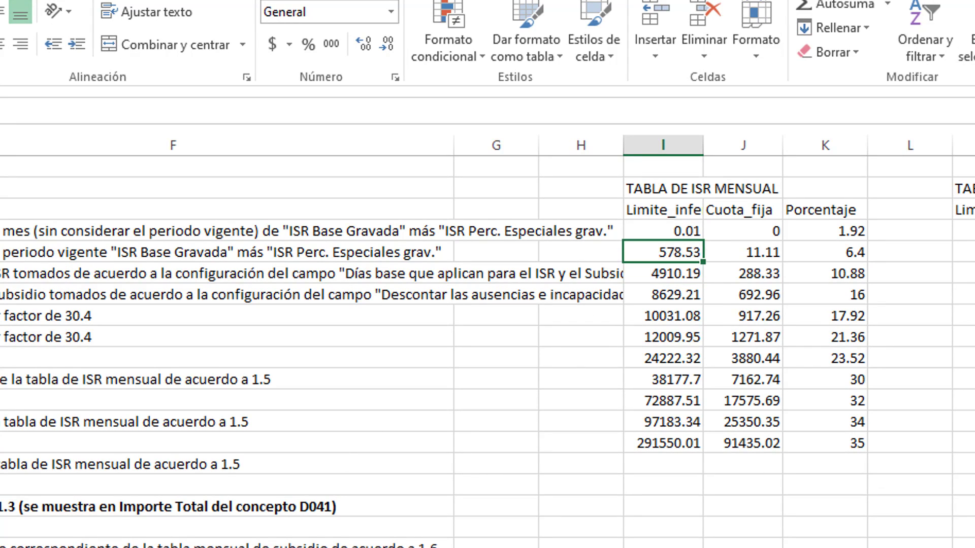
scroll(488, 340, "left", 2)
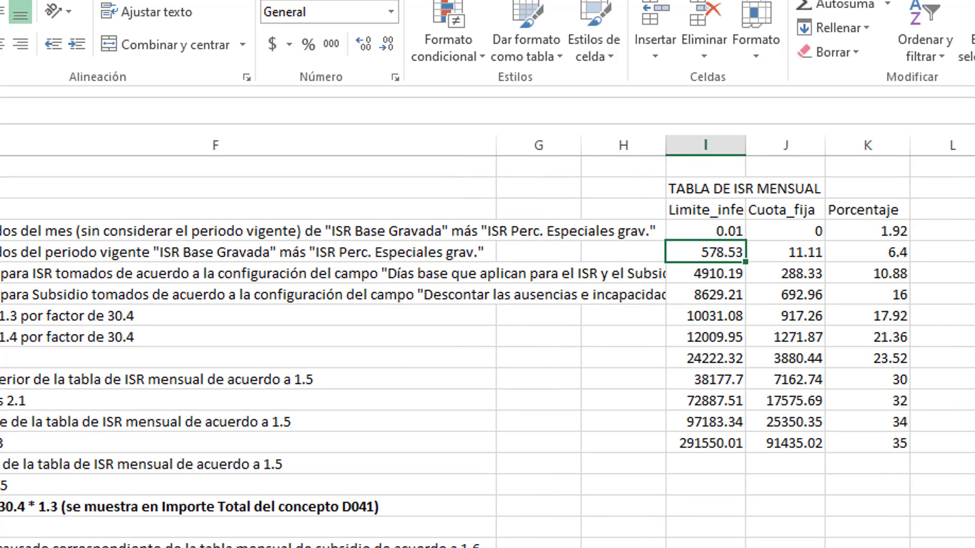
left_click(0, 379)
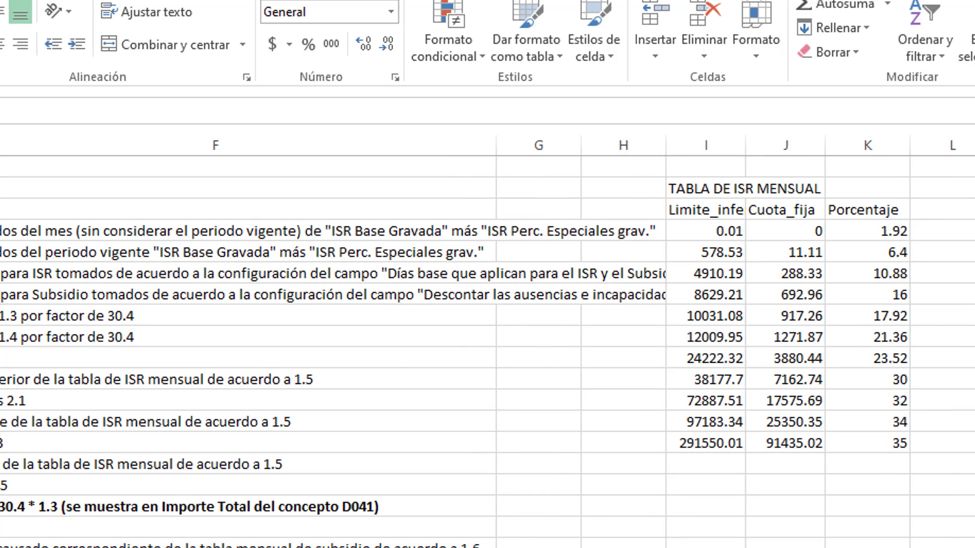
left_click(694, 251)
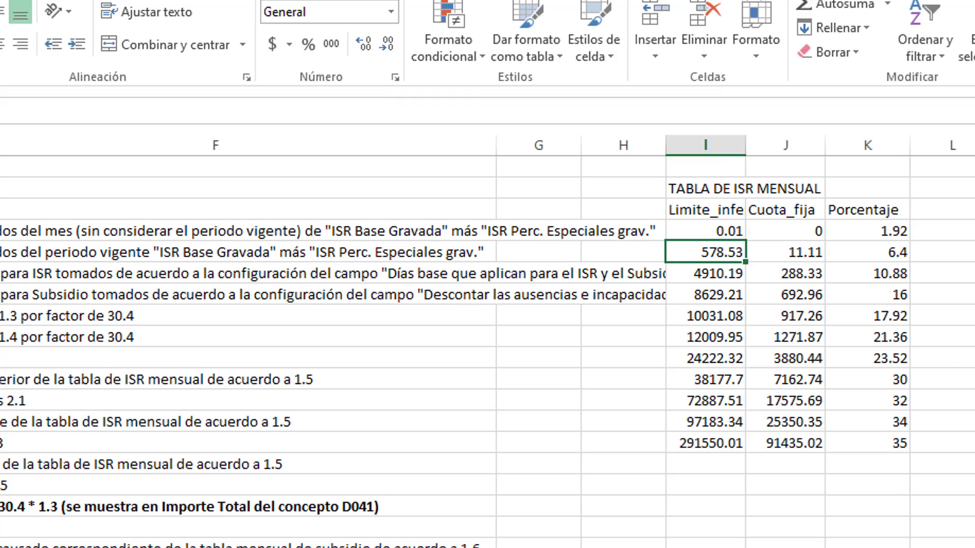
Step: Reference the table's lower limit for the Límite inferior row by entering =I8 in E14
double_click(156, 315)
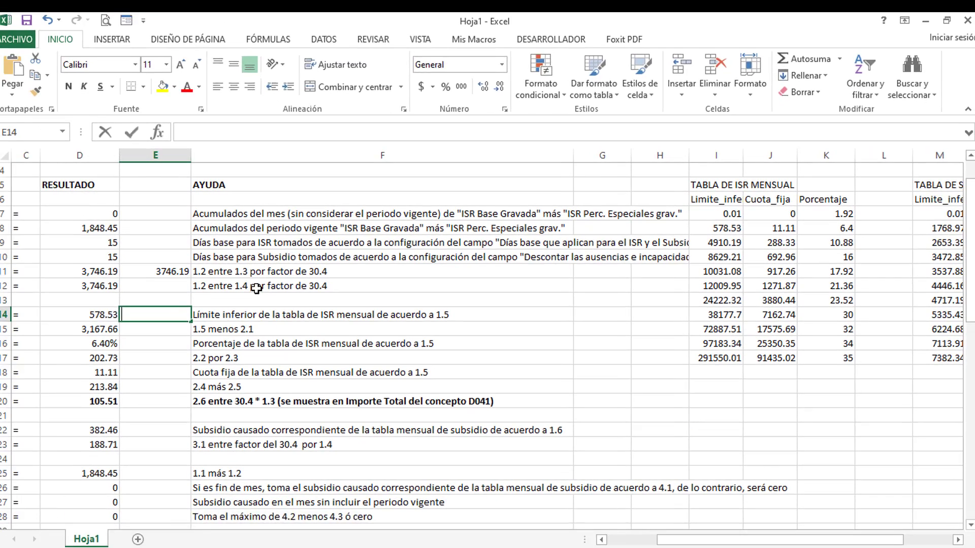
type("=")
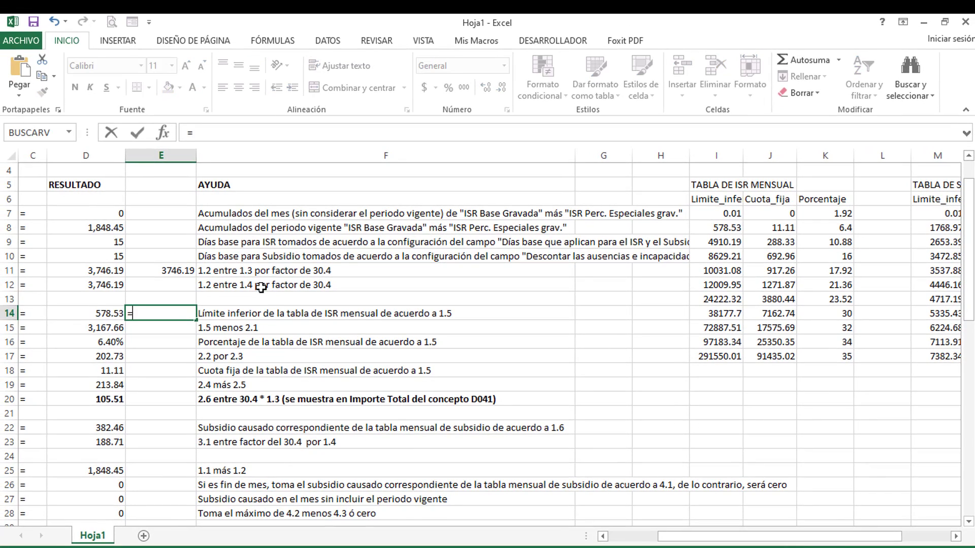
left_click(702, 231)
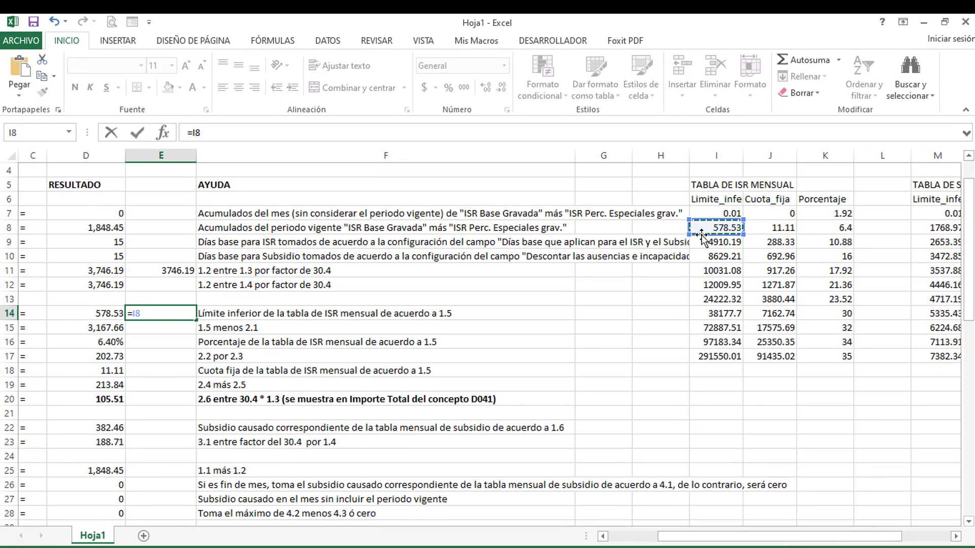
key("Return")
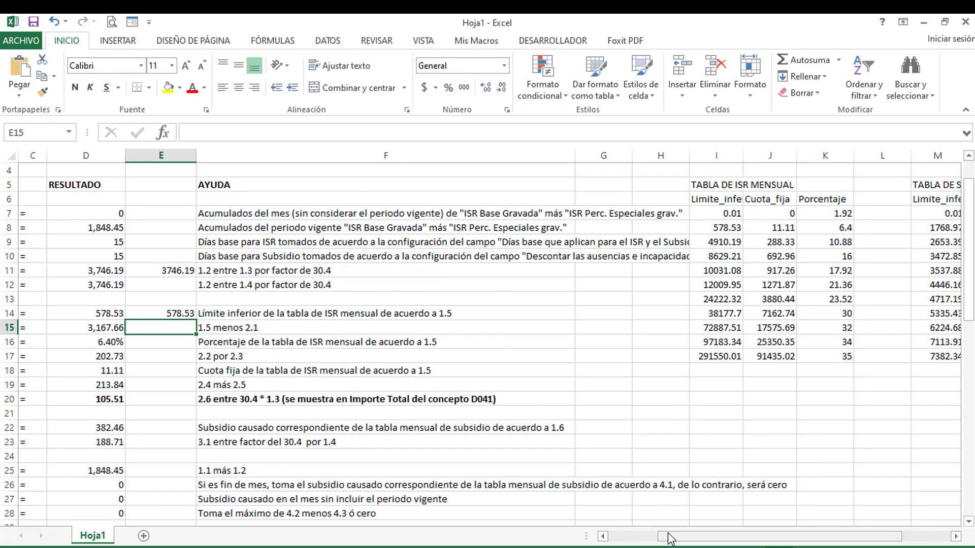
Step: Calculate the Base gravada menos límite inferior in E15 with the formula =D11-D14, following its help text
left_click_drag(669, 537, 642, 542)
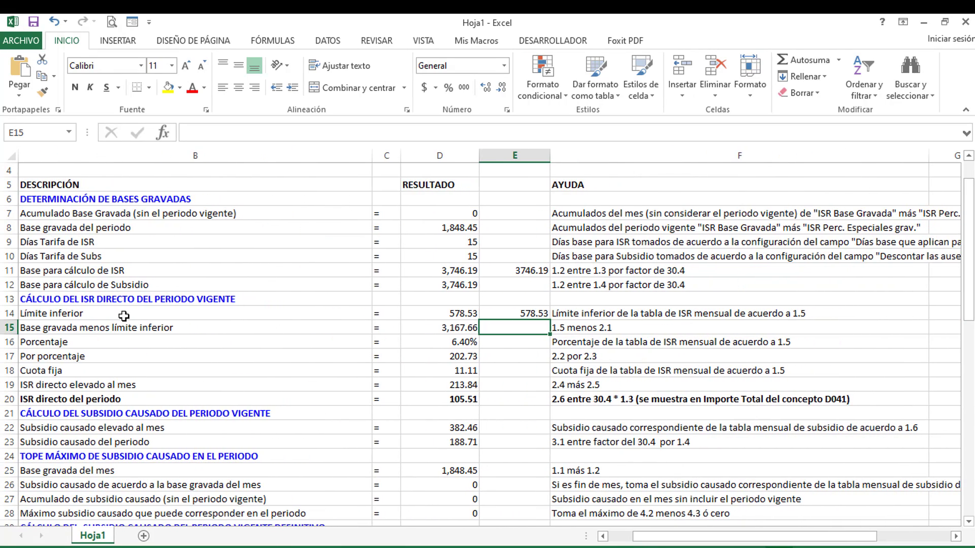
left_click(194, 331)
left_click(609, 327)
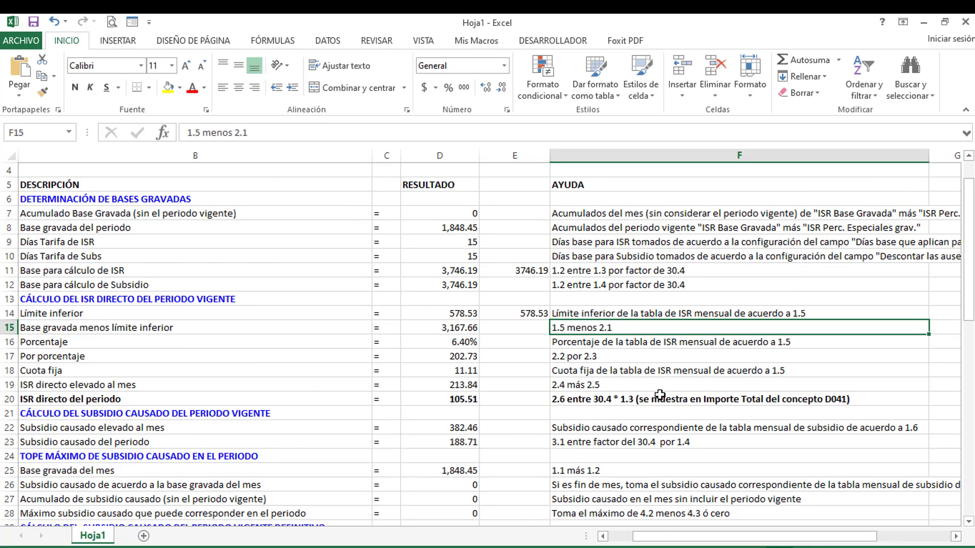
left_click_drag(666, 539, 627, 544)
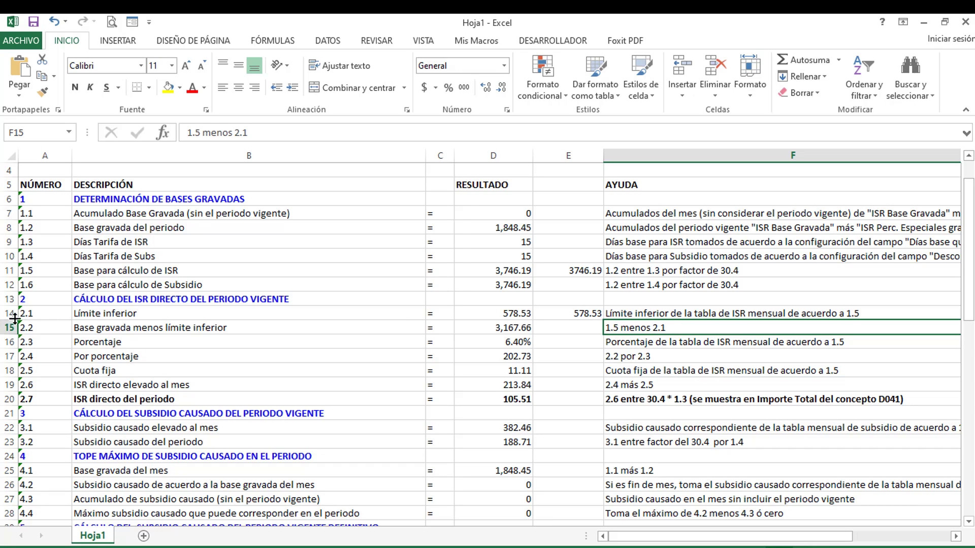
left_click(578, 325)
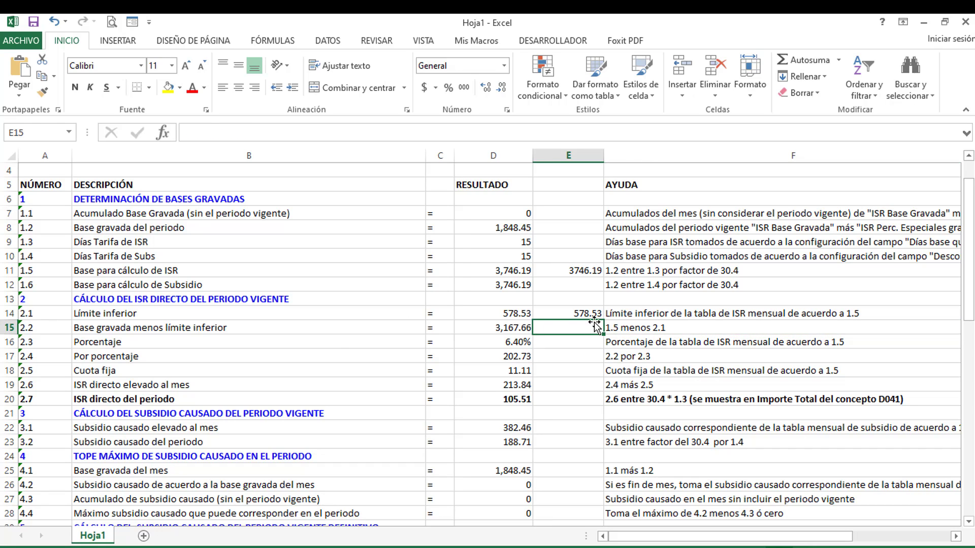
type("=")
left_click(522, 272)
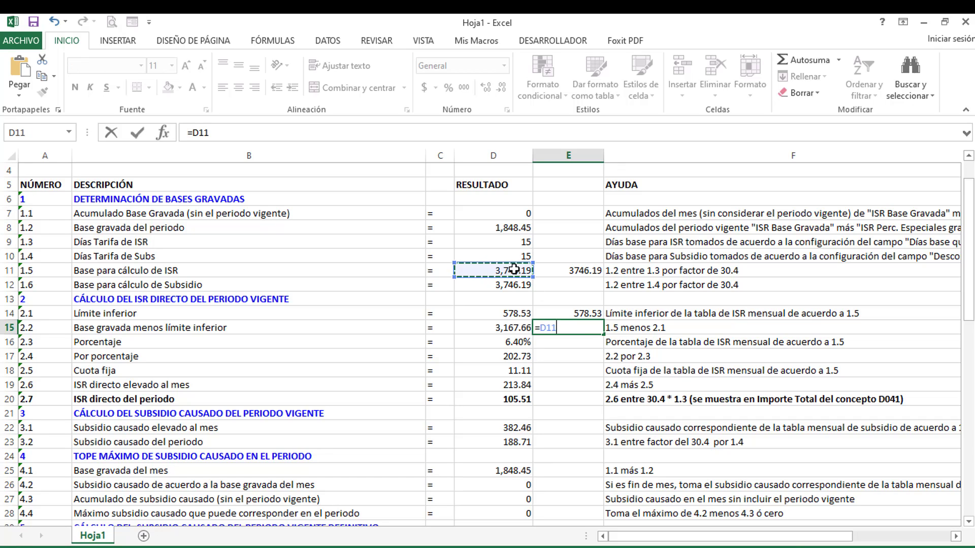
type("-")
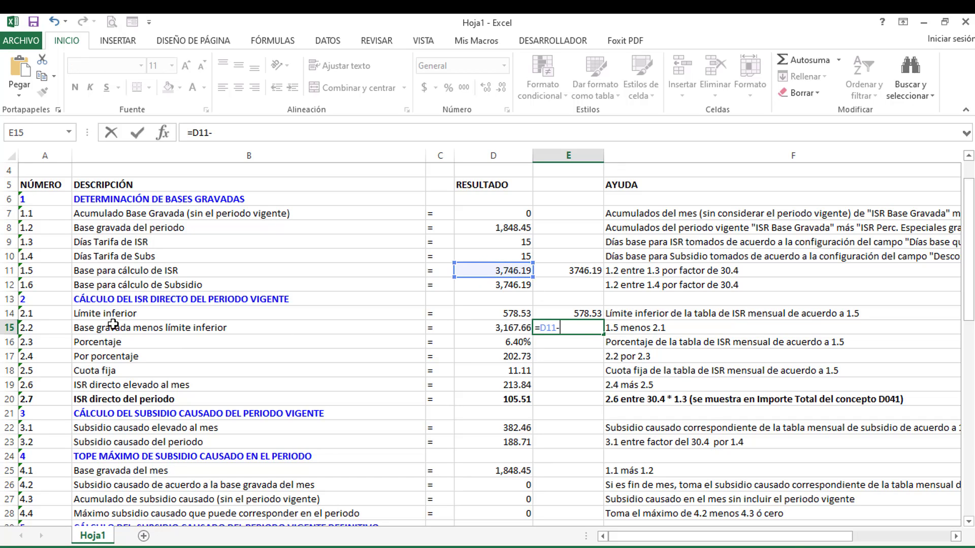
left_click(465, 315)
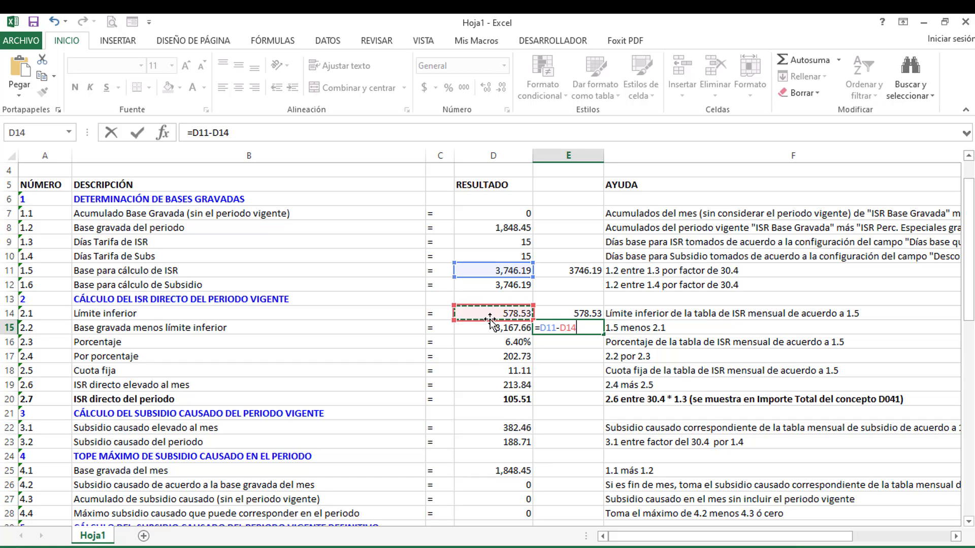
key("Return")
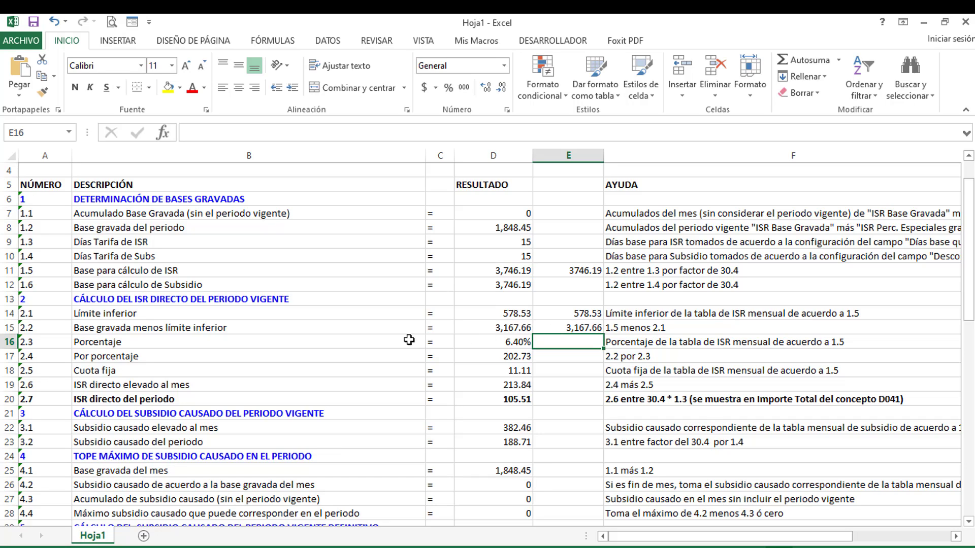
Step: Look up the Porcentaje for the matching lower limit in the monthly ISR table and compare it with row 2.3
left_click(745, 344)
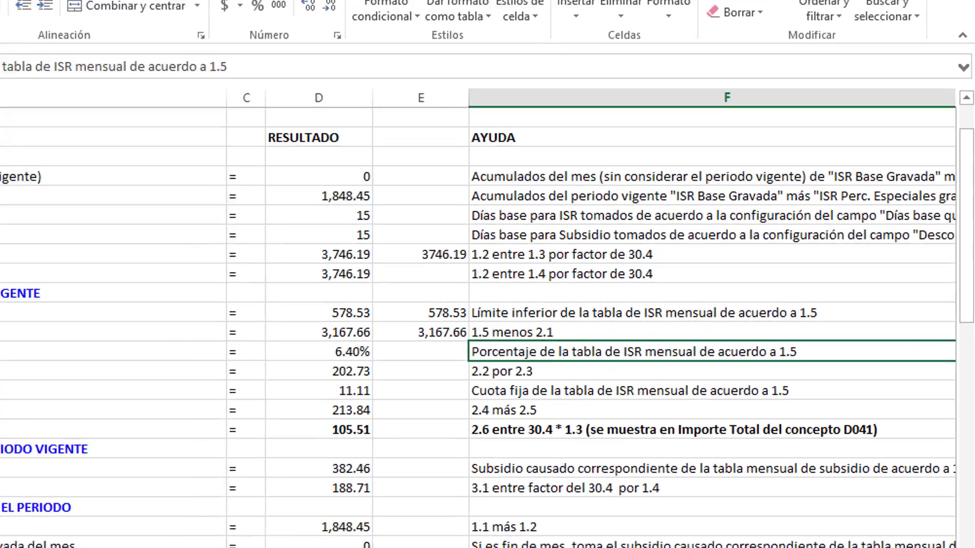
scroll(784, 537, "right", 3)
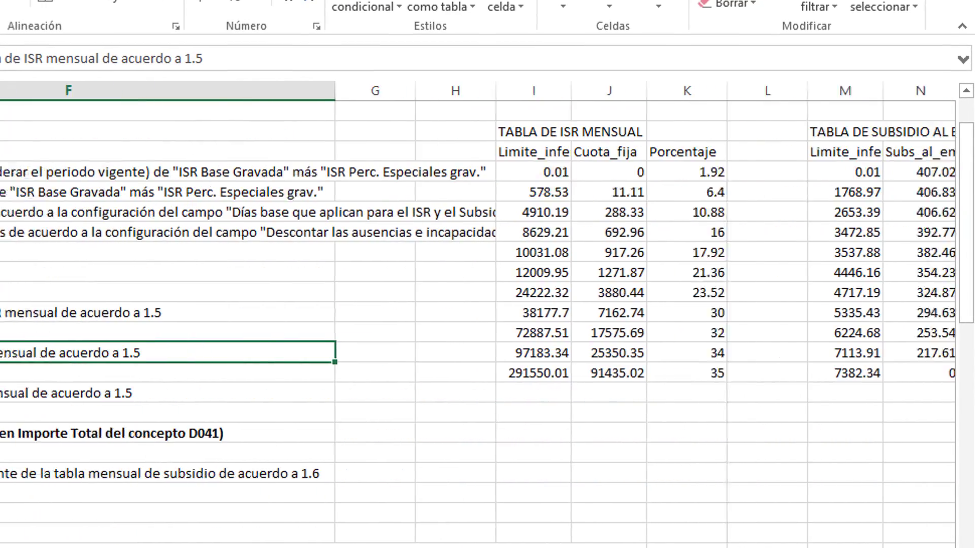
left_click(610, 178)
left_click(623, 188)
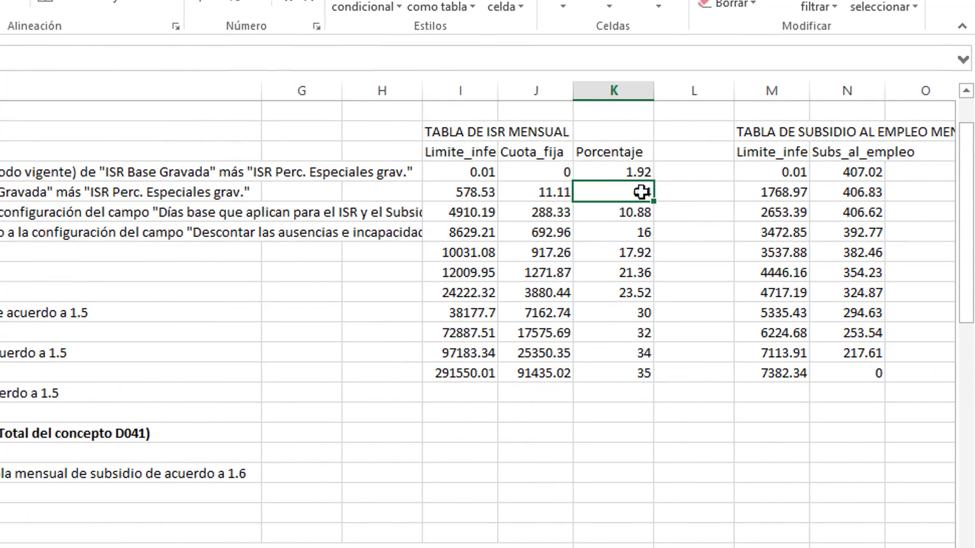
scroll(478, 315, "left", 4)
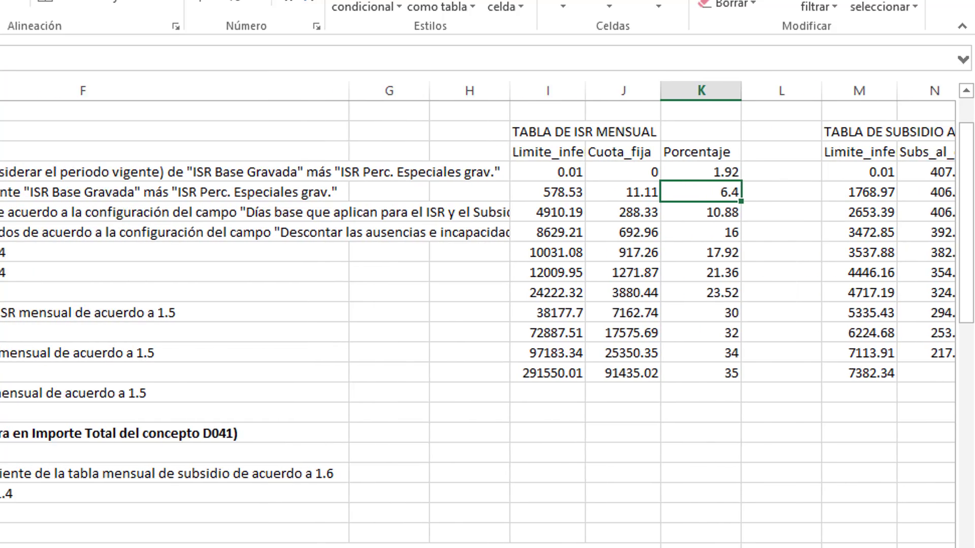
scroll(190, 490, "right", 3)
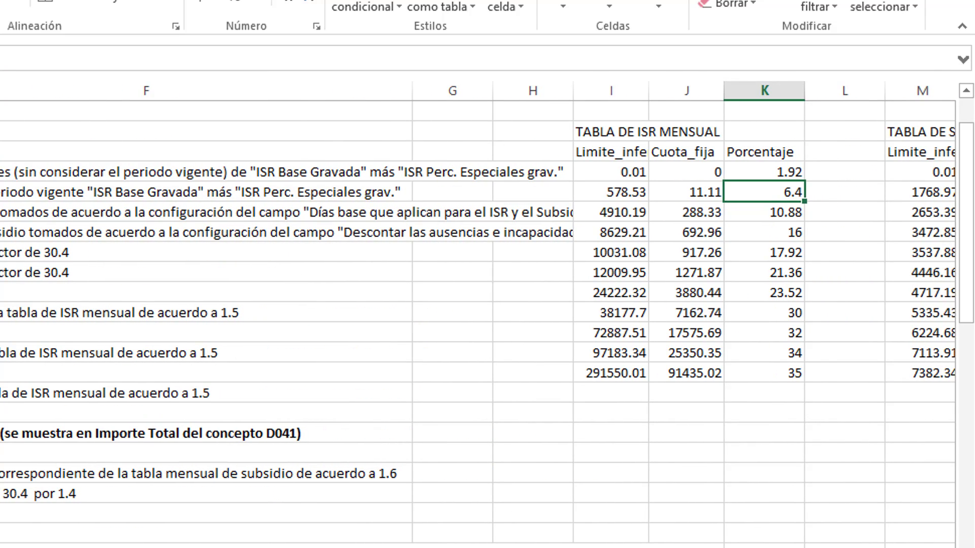
left_click(1, 313)
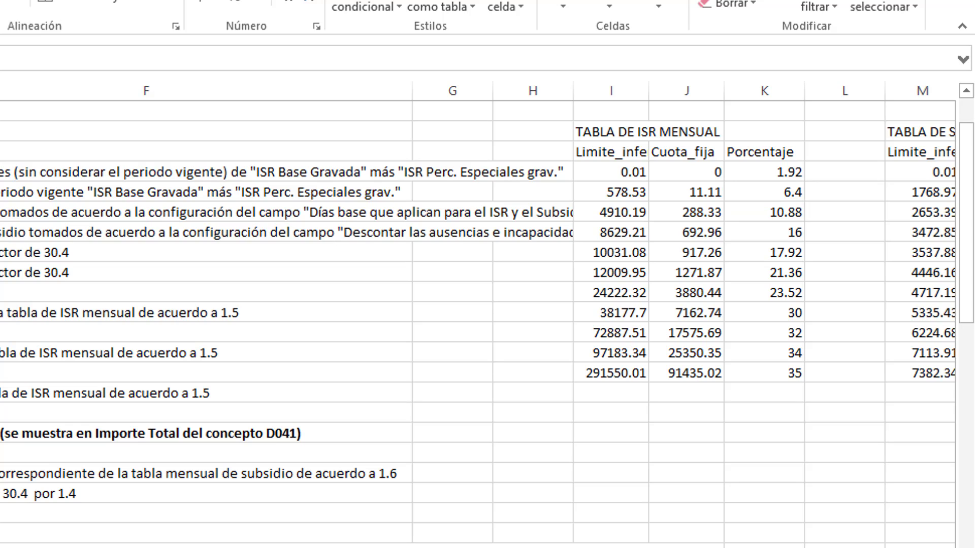
scroll(478, 315, "left", 3)
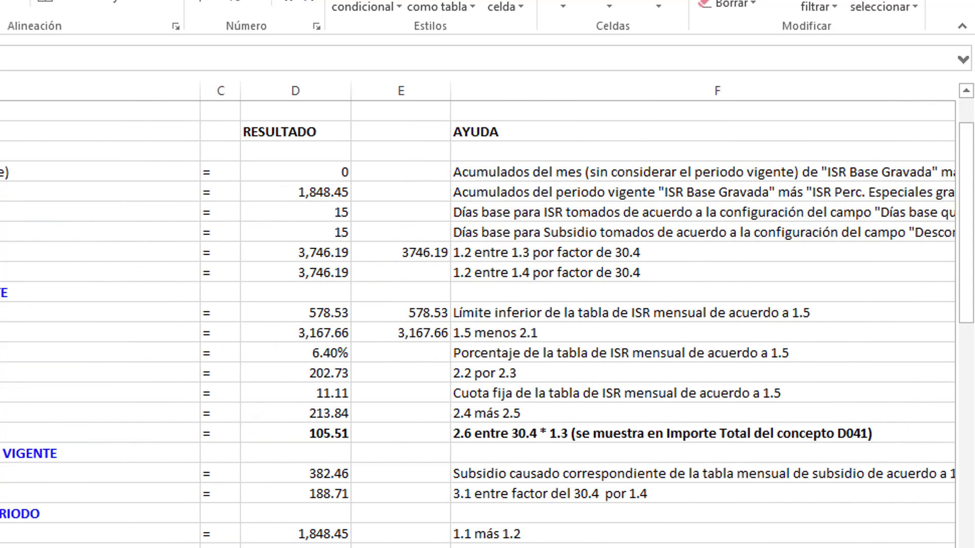
left_click(51, 352)
key("Right")
key("Right")
key("Right")
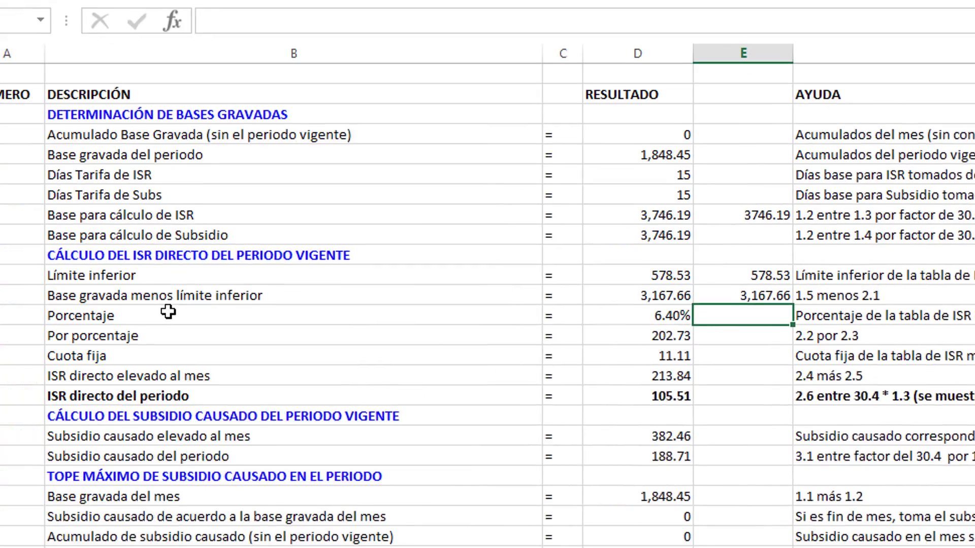
Step: Calculate the Por porcentaje amount in E17 with the formula =D15*D16, following its help text
key("Down")
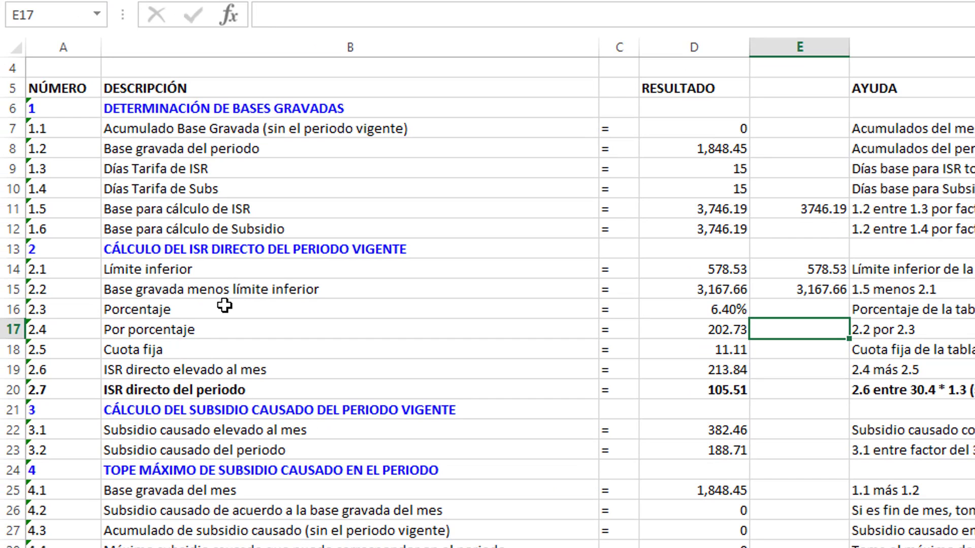
key("Left")
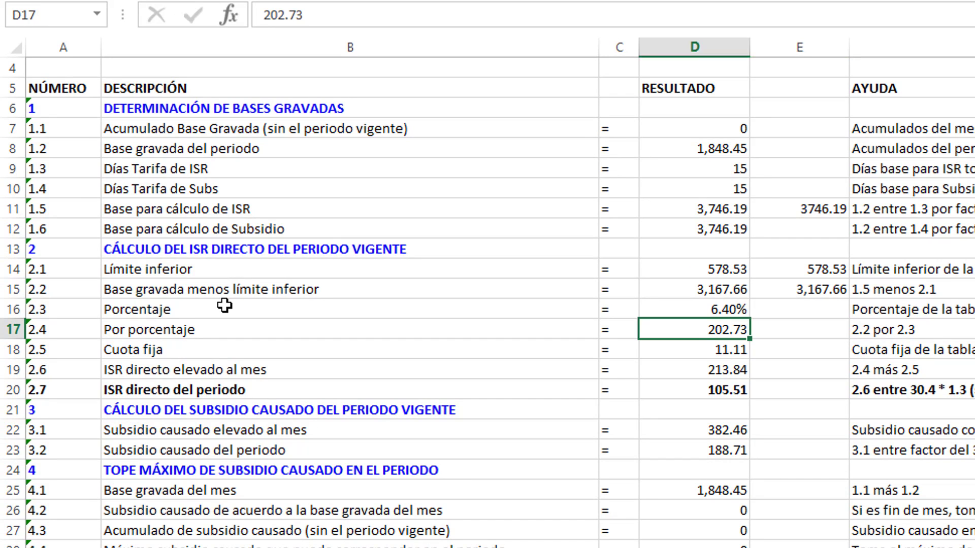
key("Right")
key("Right")
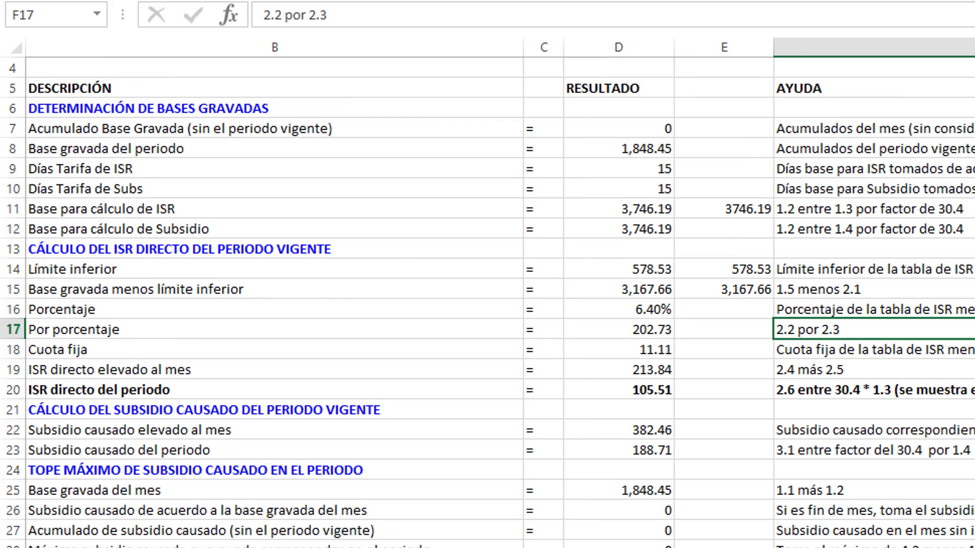
scroll(500, 293, "left", 3)
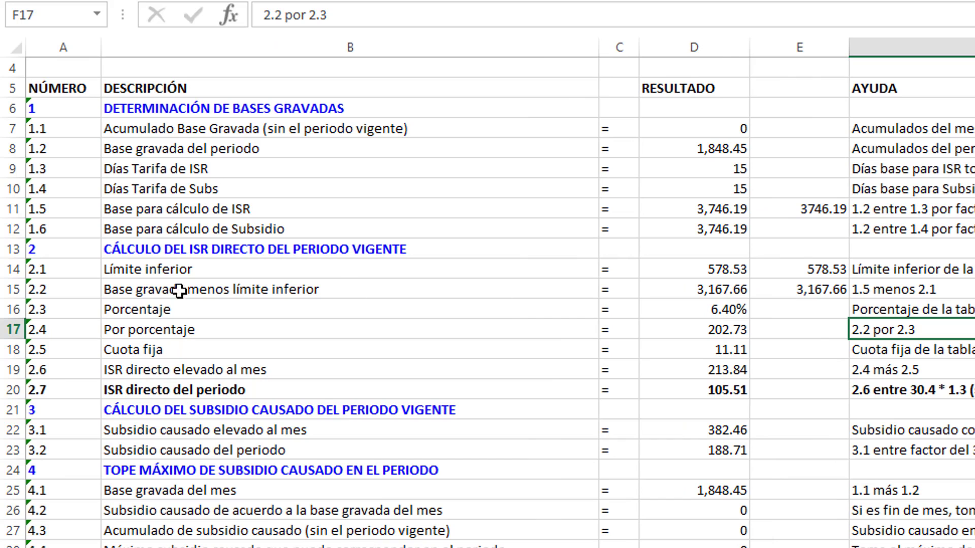
left_click(687, 286)
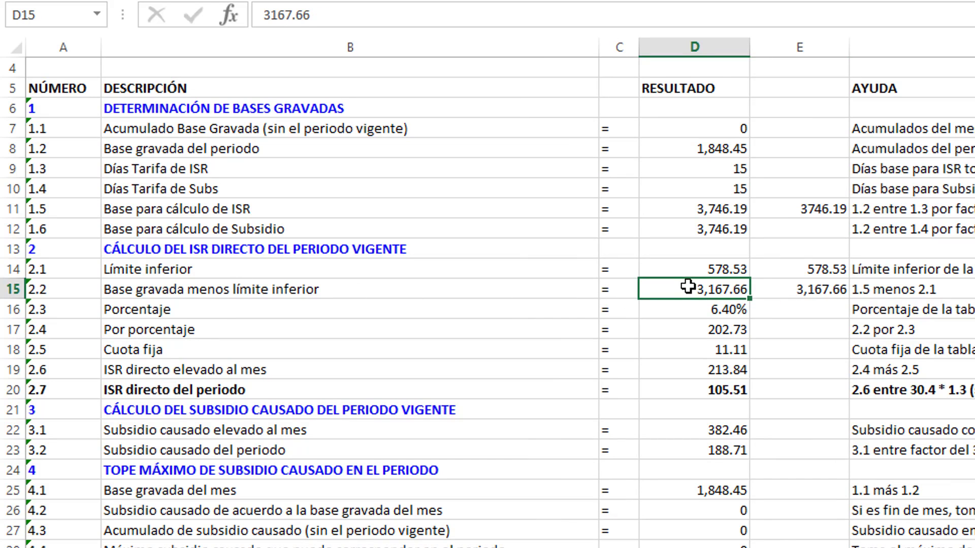
left_click(683, 311)
left_click(799, 308)
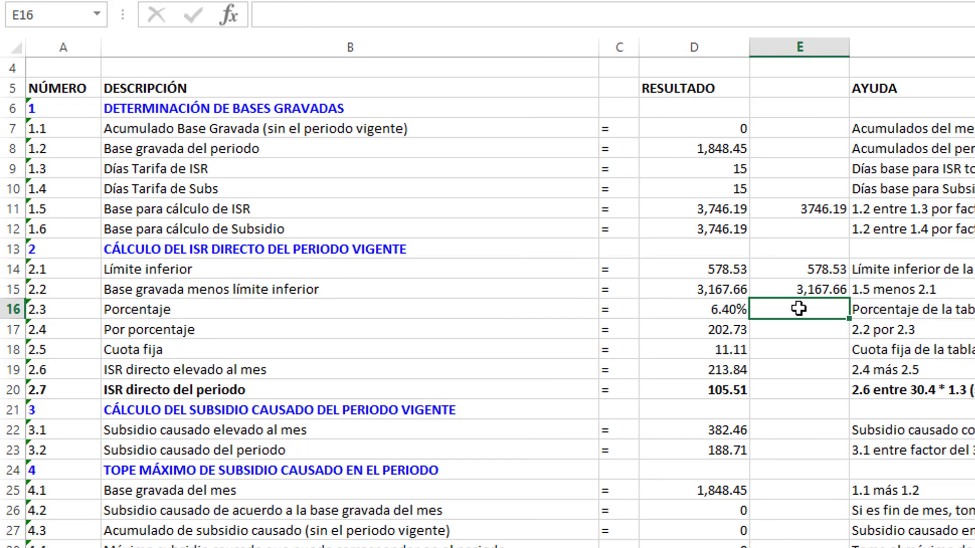
key("Return")
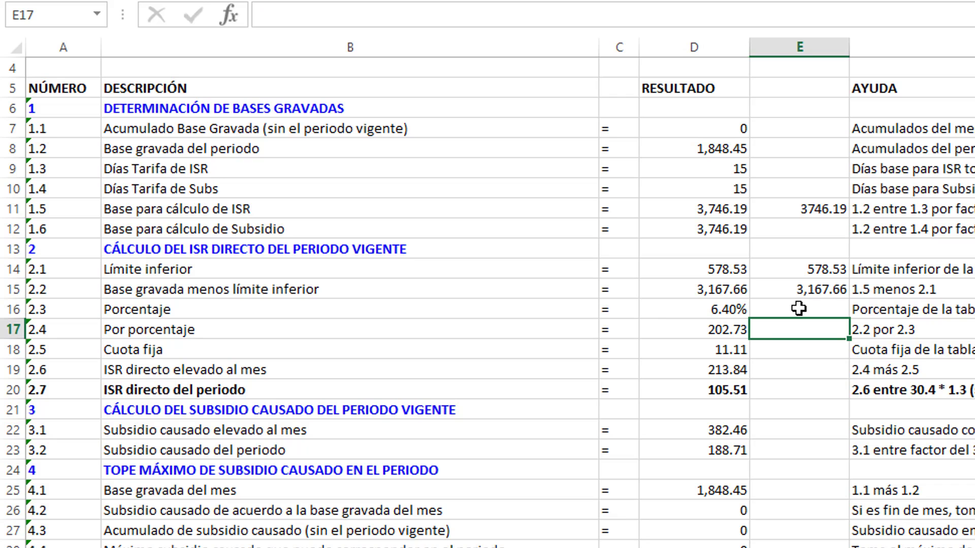
type("=")
left_click(701, 287)
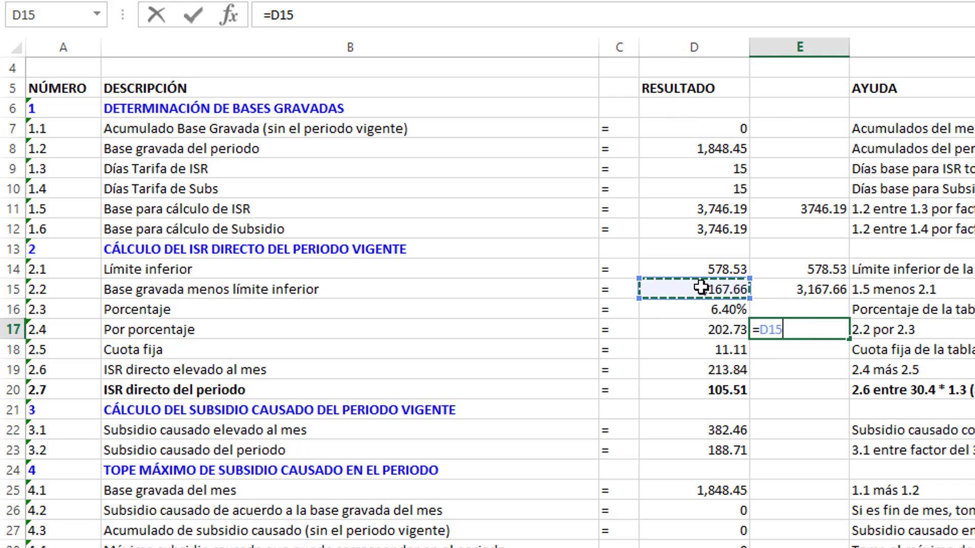
type("*")
left_click(701, 311)
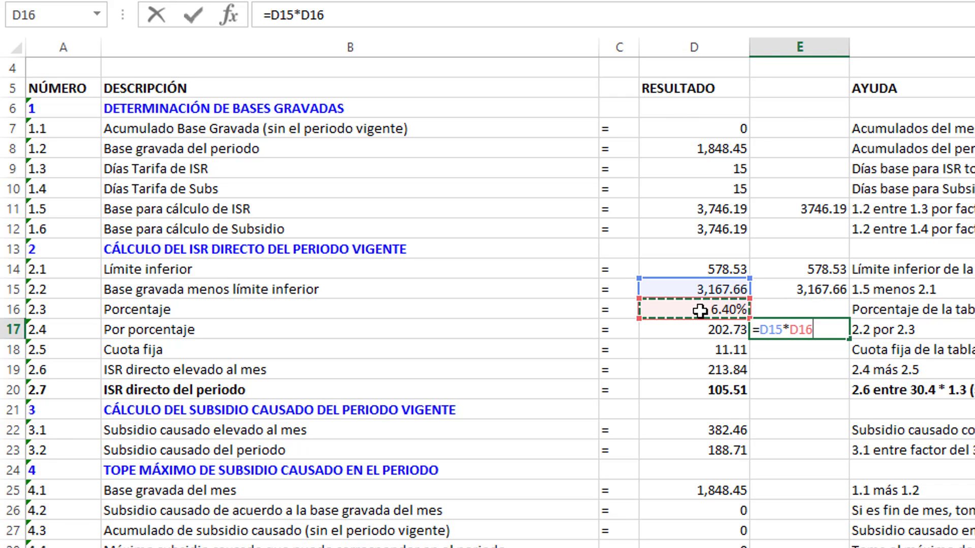
key("Return")
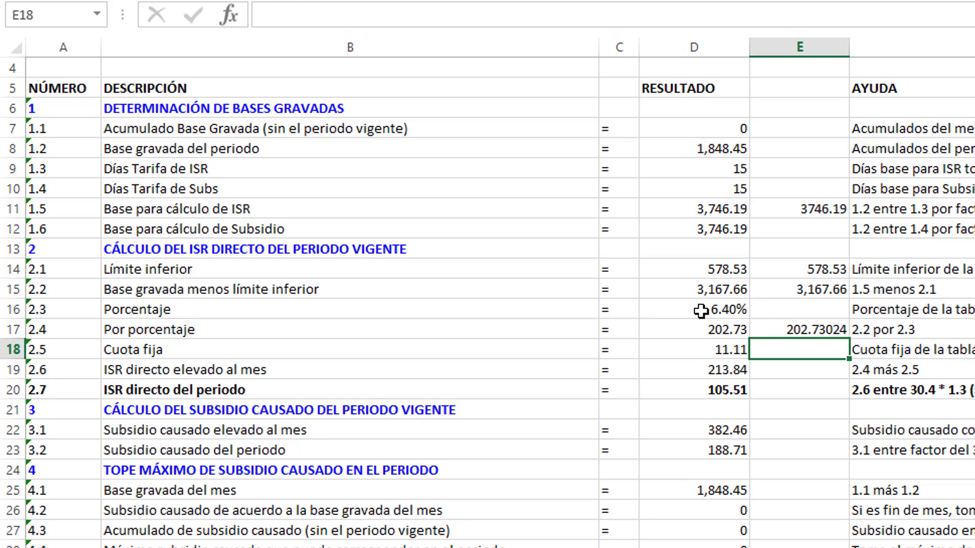
Step: Format the calculated Por porcentaje amount in E17 to show two decimal places
left_click(815, 323)
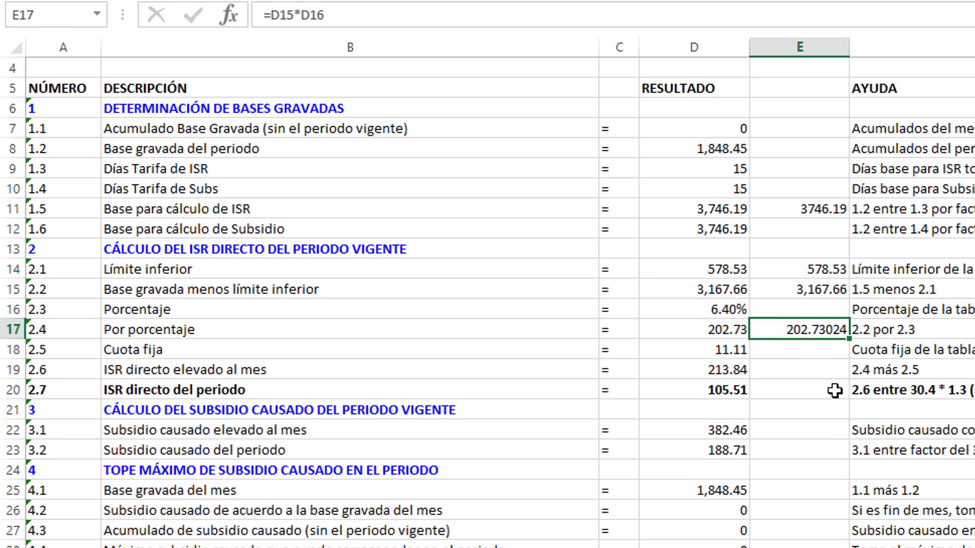
left_click(686, 0)
left_click(686, 1)
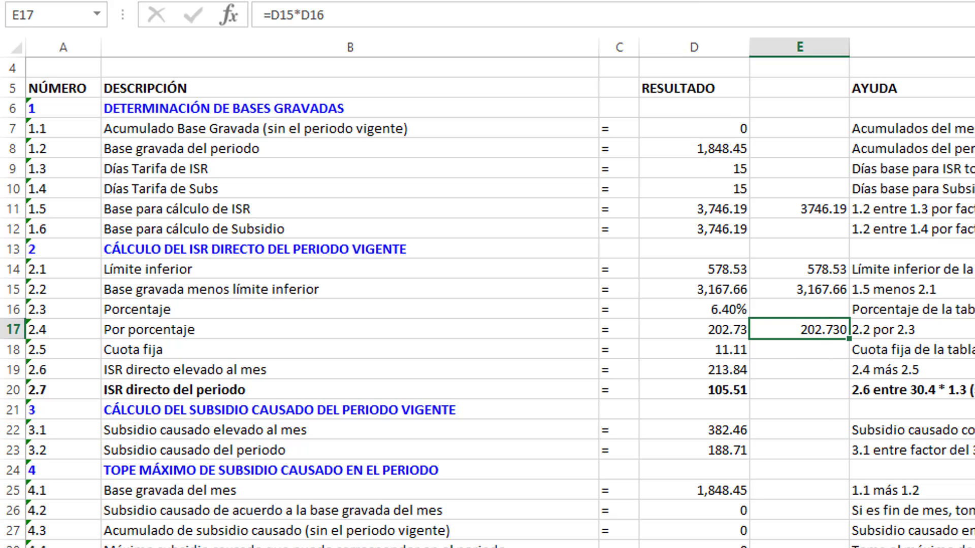
left_click(700, 1)
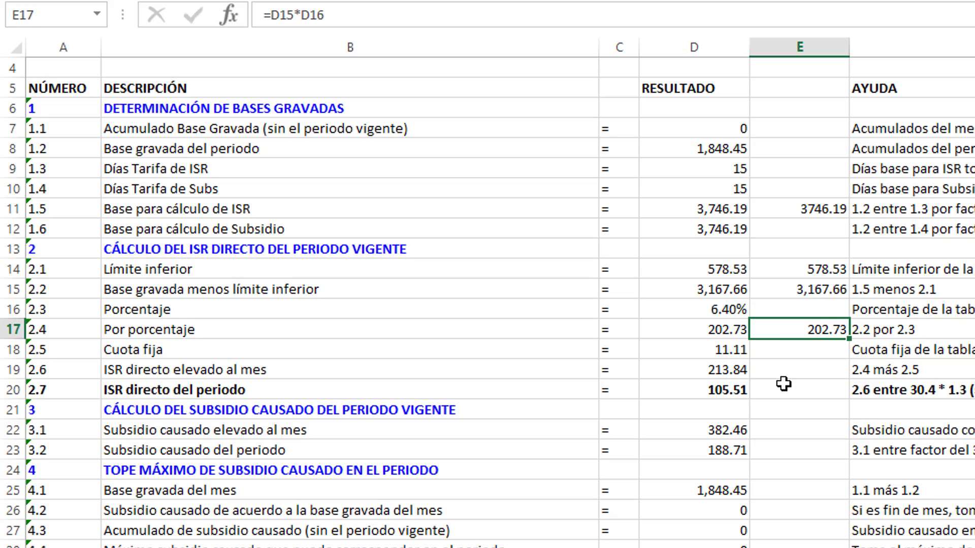
Step: Shade the 578.53 lower-limit row of the monthly ISR table light blue and locate its Cuota fija for row 2.5
left_click(702, 350)
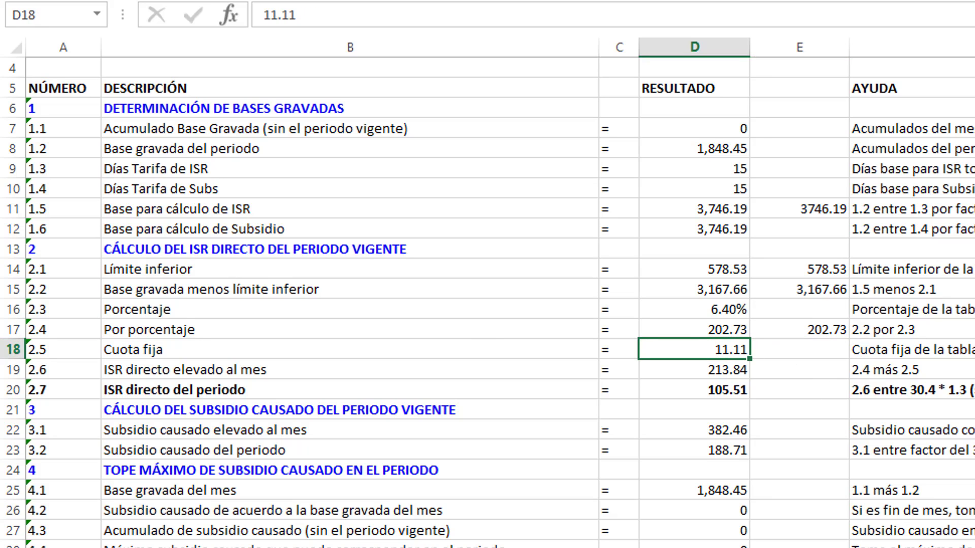
scroll(499, 292, "right", 5)
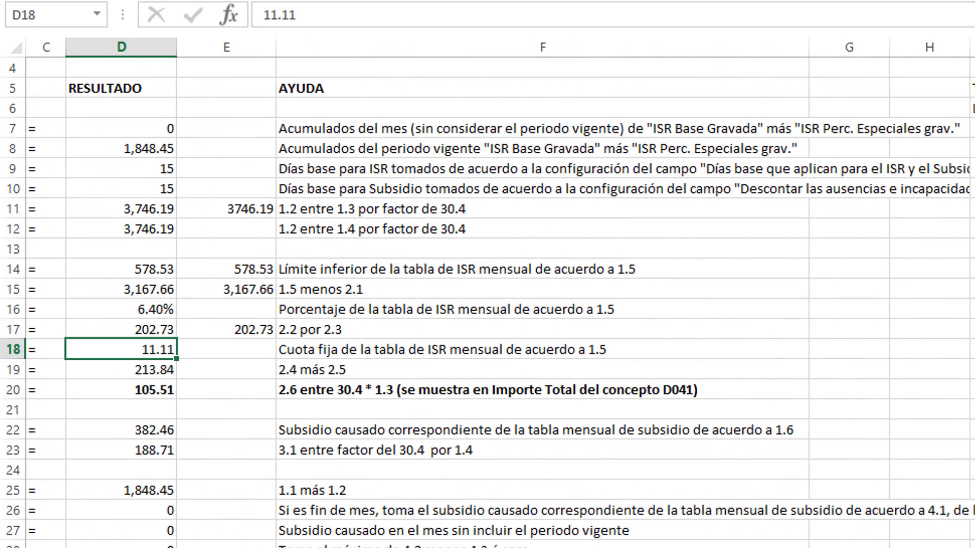
left_click_drag(972, 149, 974, 149)
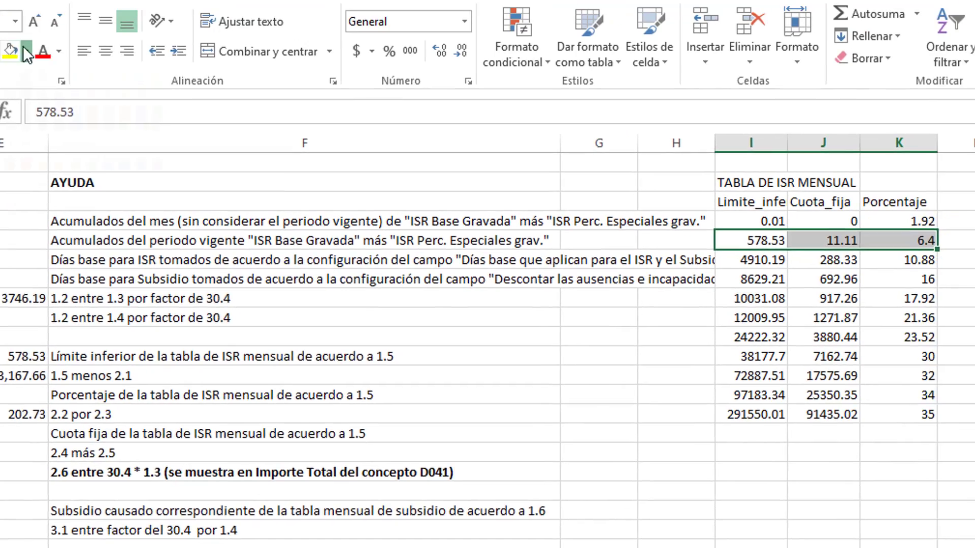
left_click(26, 50)
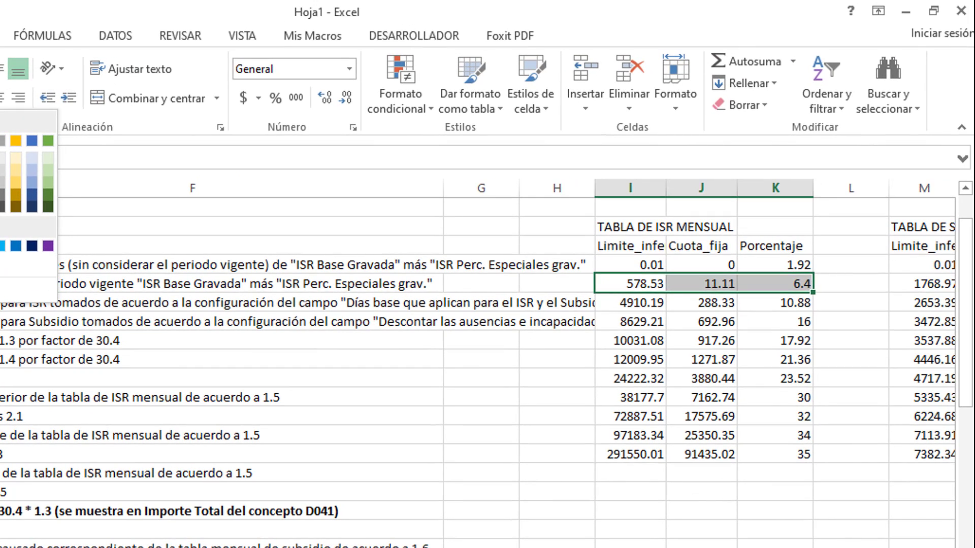
left_click(0, 170)
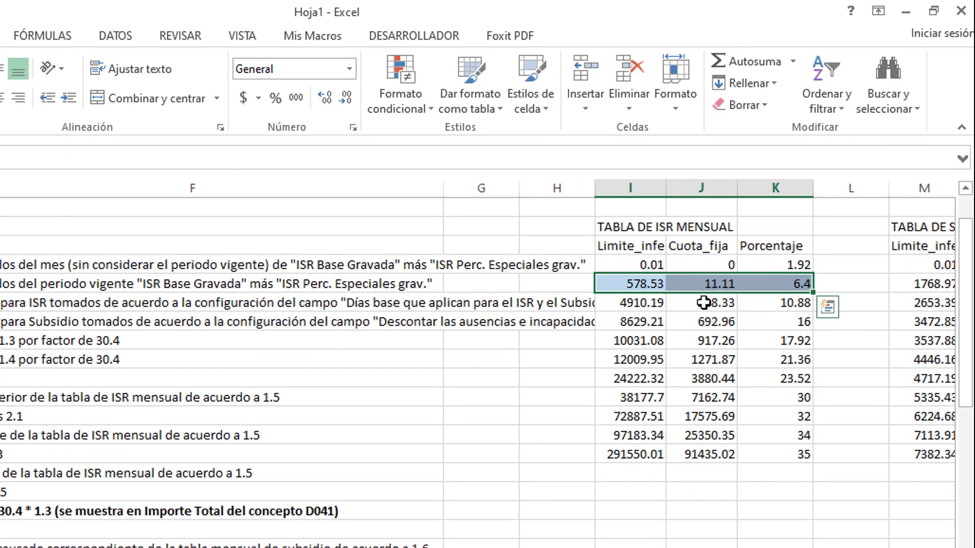
left_click(687, 303)
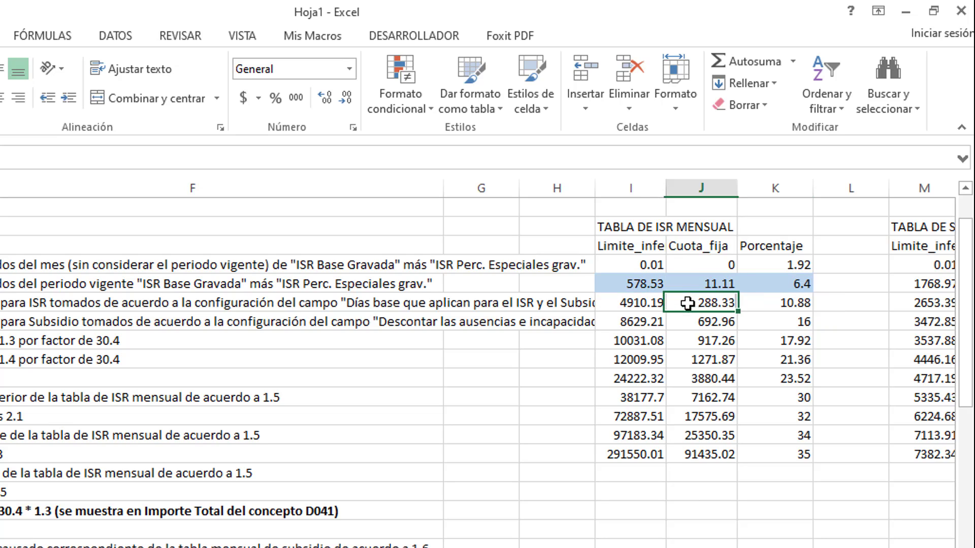
left_click(687, 277)
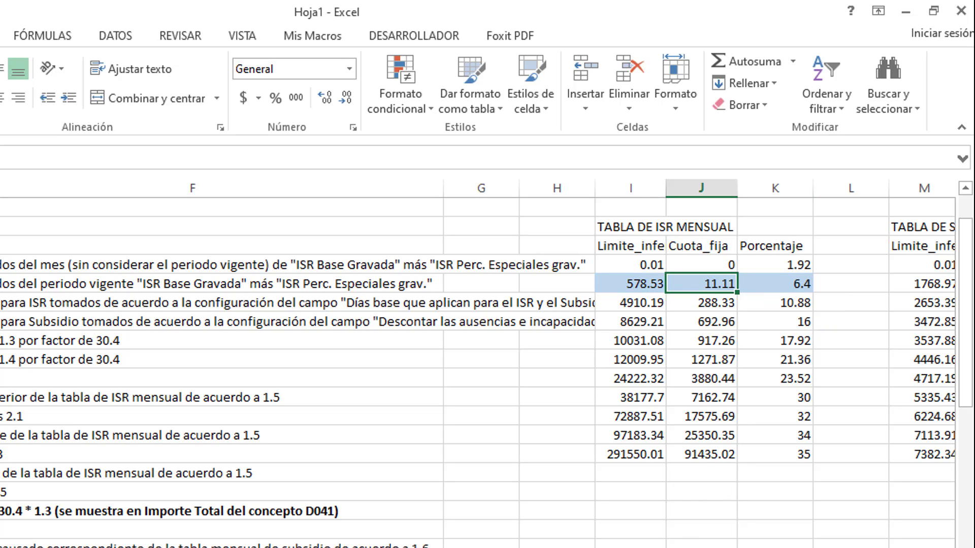
Step: Calculate the ISR directo elevado al mes in E19 with the formula =D17+D18, following its help text
left_click(0, 398)
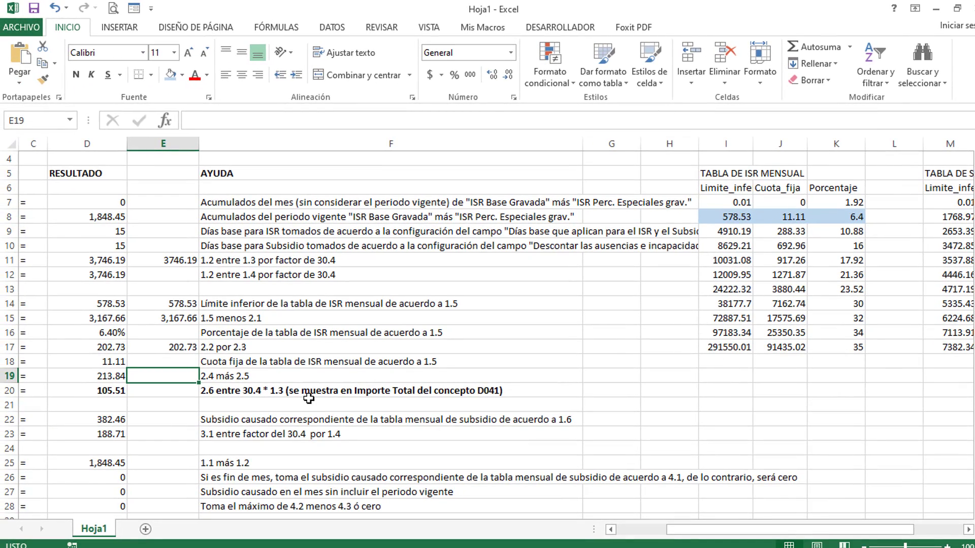
key("Left")
key("Left")
key("Left")
key("Left")
key("Right")
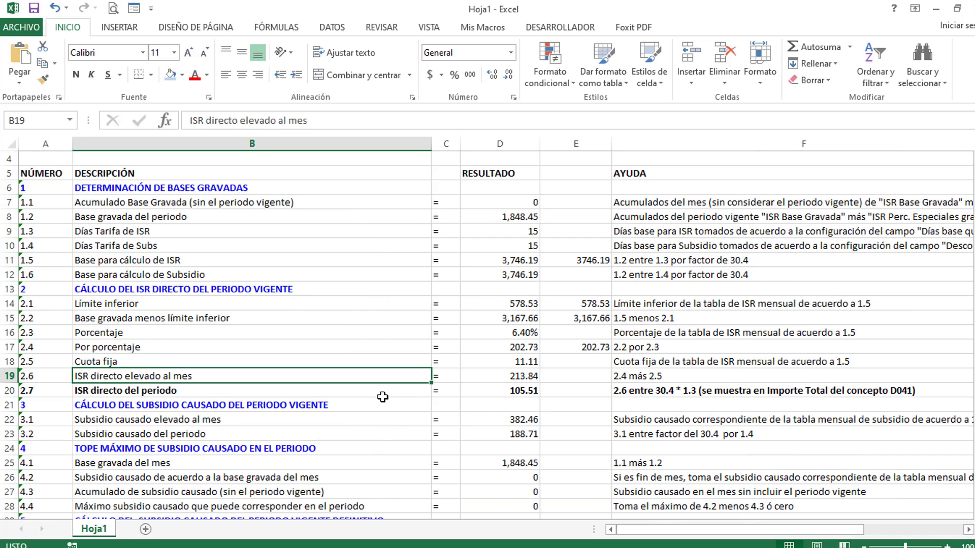
left_click(638, 378)
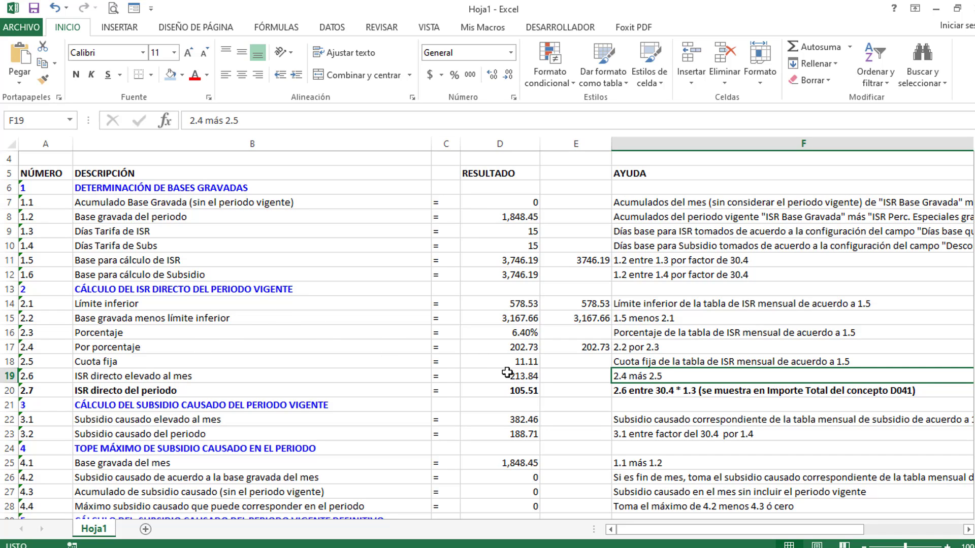
left_click(556, 378)
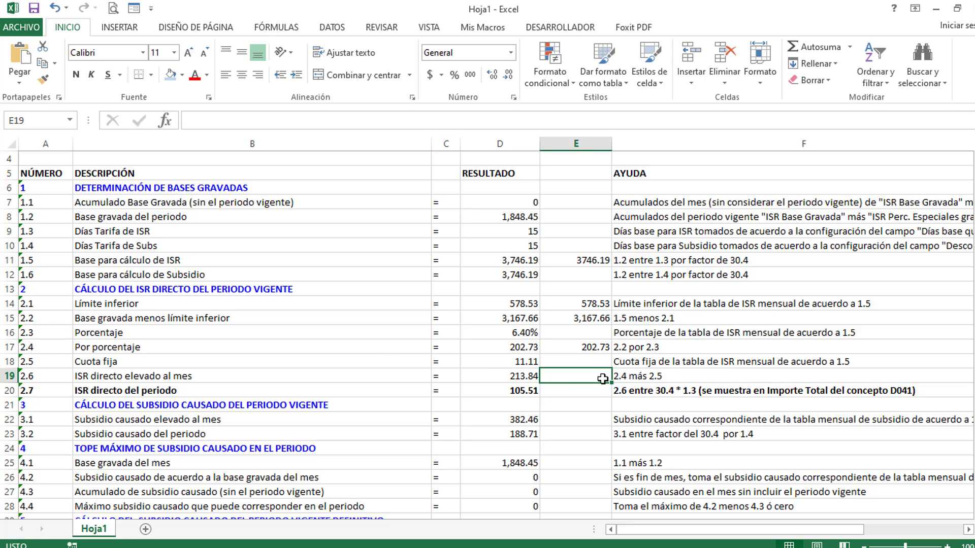
type("=")
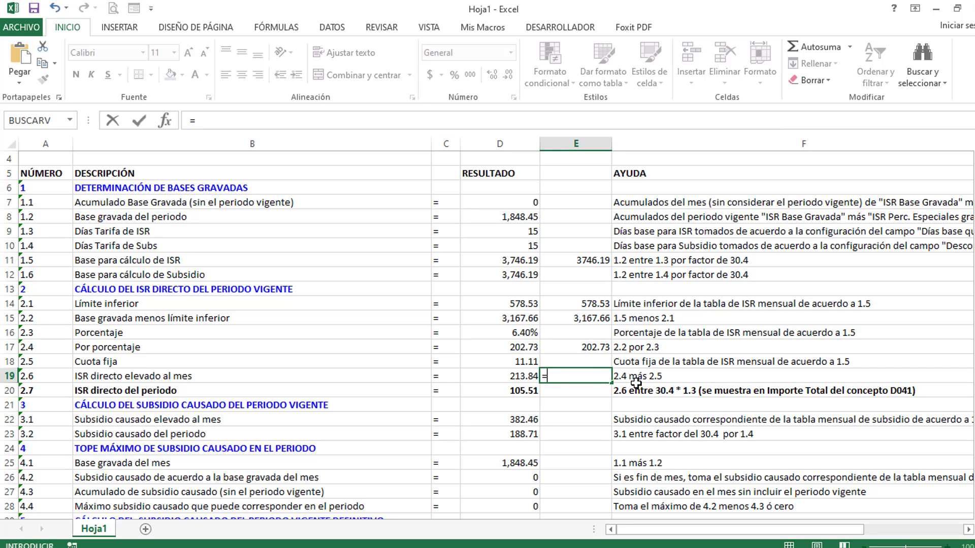
left_click(499, 349)
type("+")
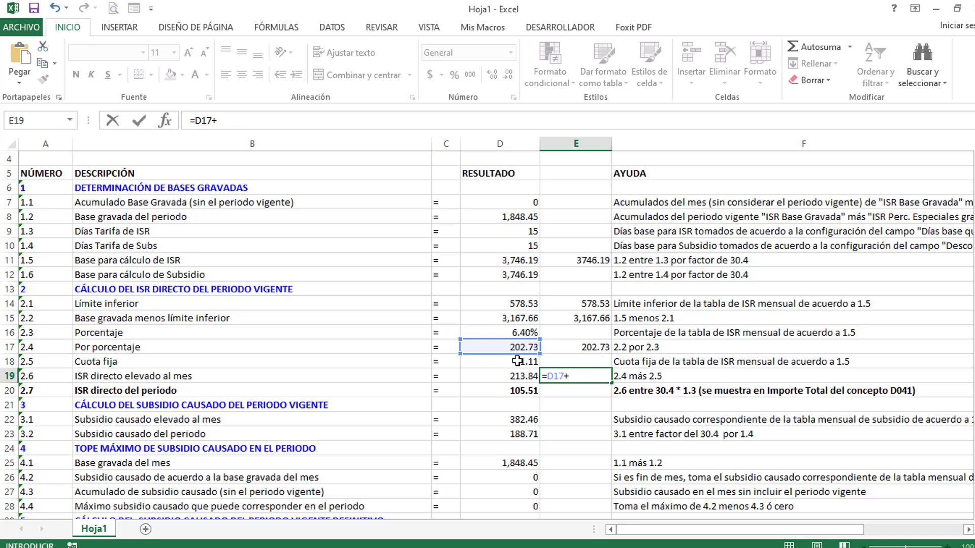
left_click(519, 360)
key("Return")
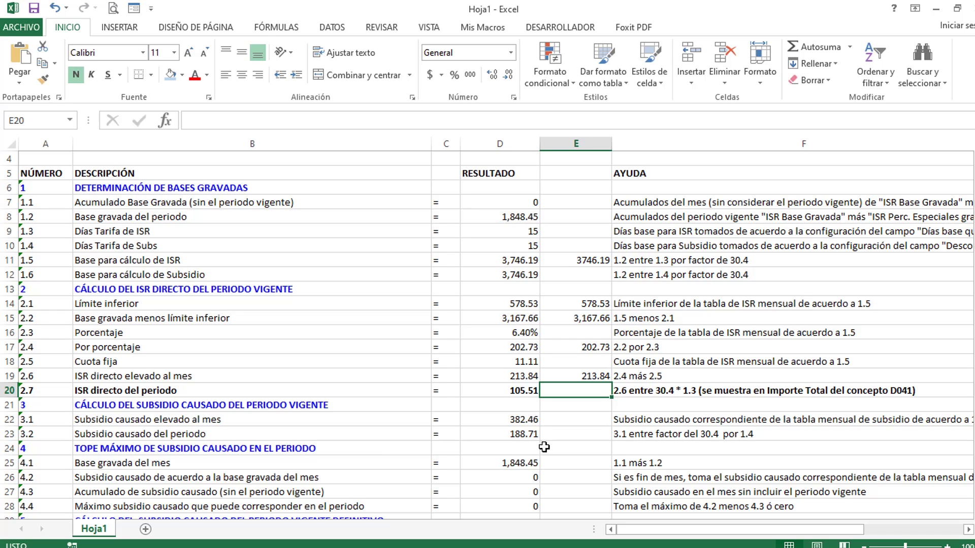
Step: Calculate the ISR directo del periodo in E20 with the formula =(D19/30.4)*15, following its help text and the Días Tarifa de ISR
left_click(657, 389)
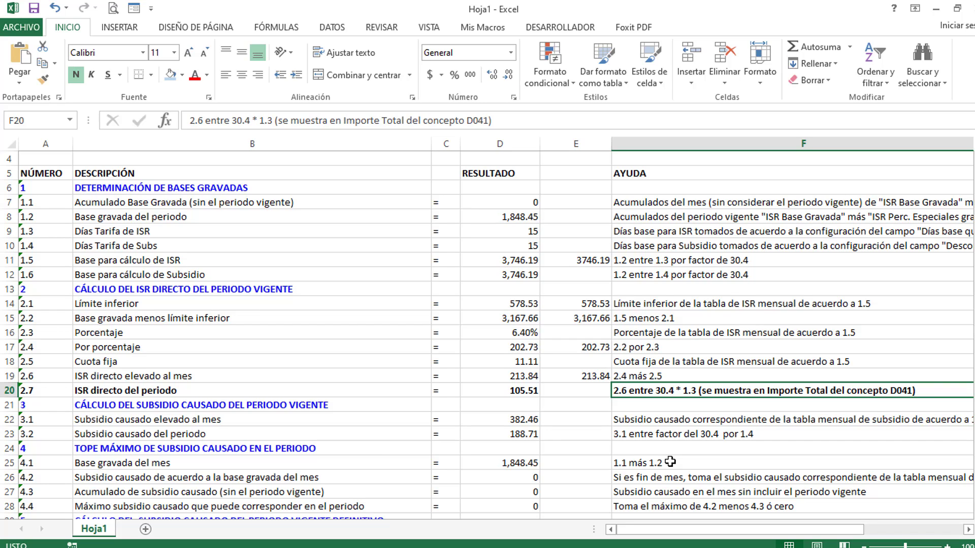
key("Left")
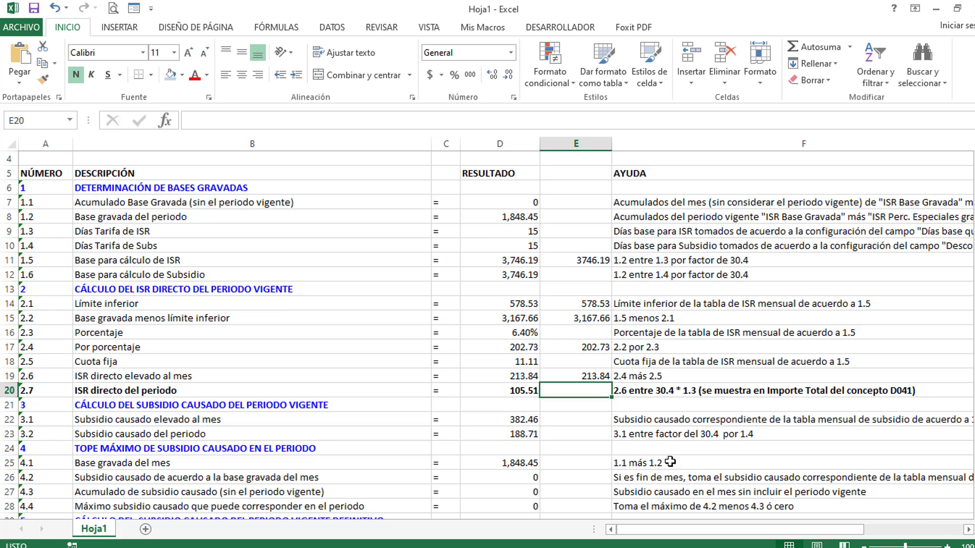
left_click(190, 235)
left_click(489, 231)
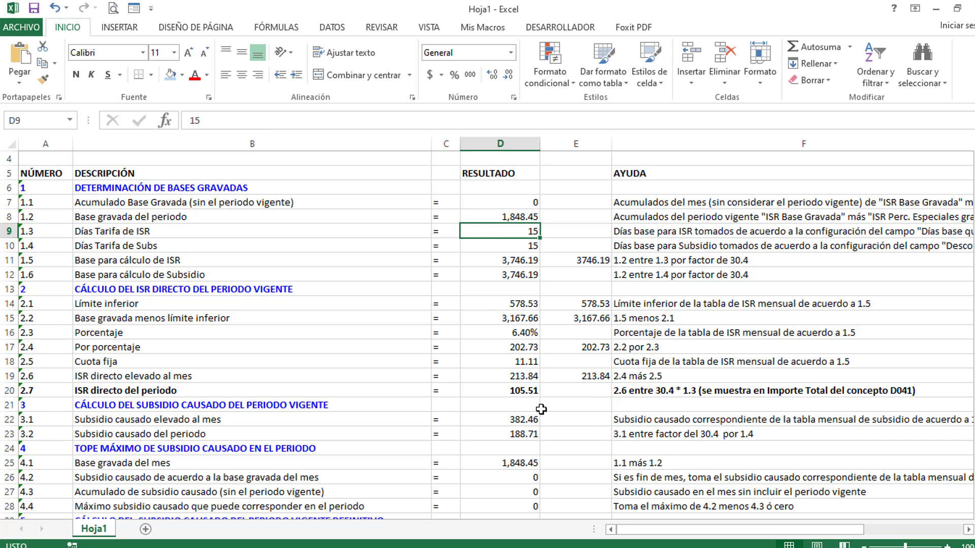
left_click(578, 419)
left_click(610, 391)
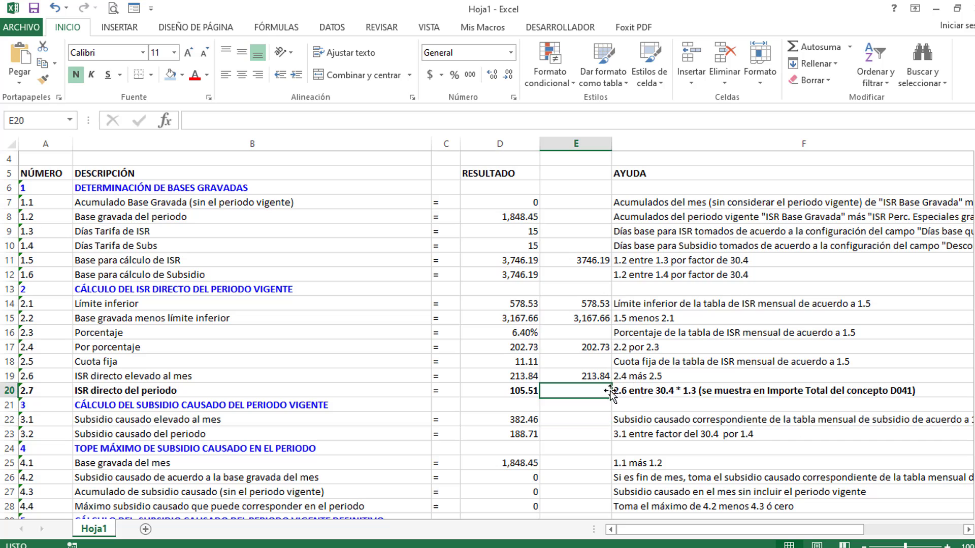
type("=")
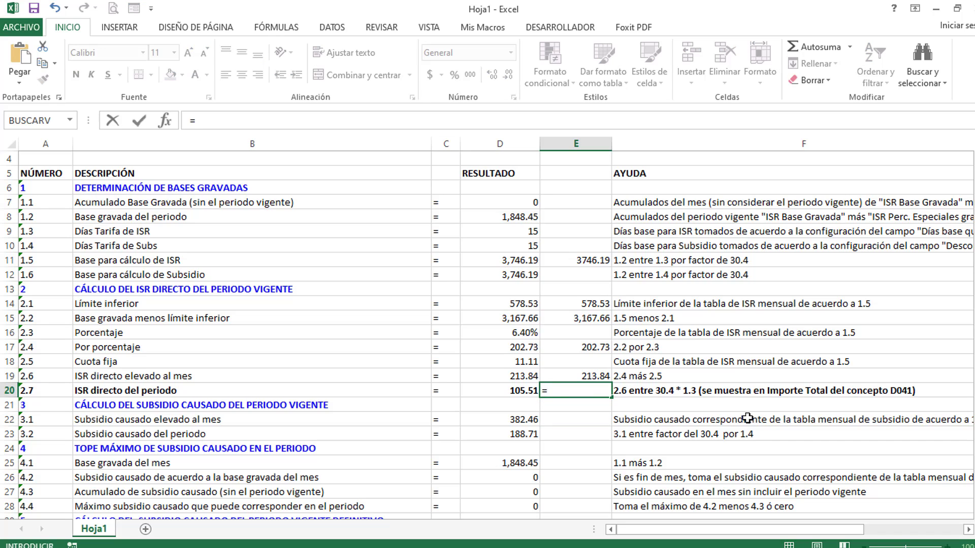
type("(")
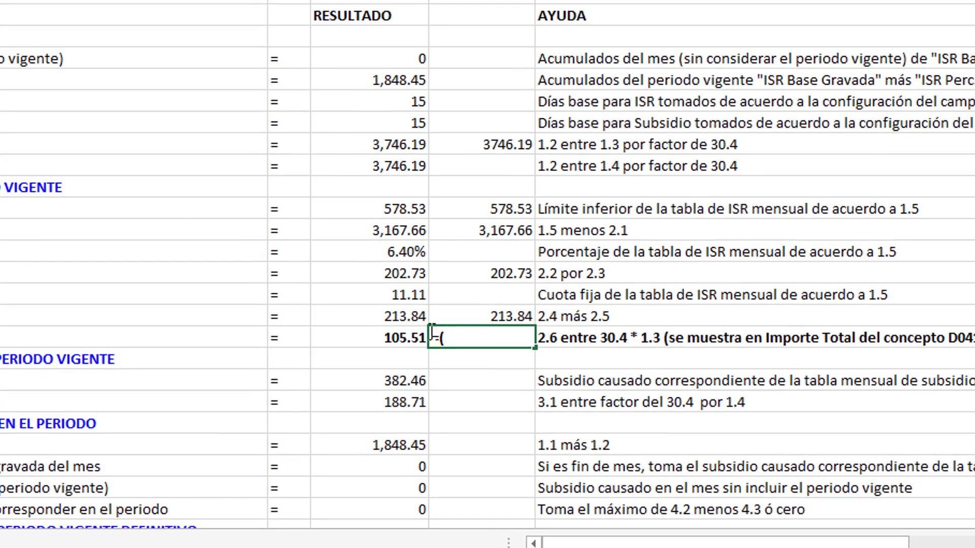
left_click(384, 315)
type("/")
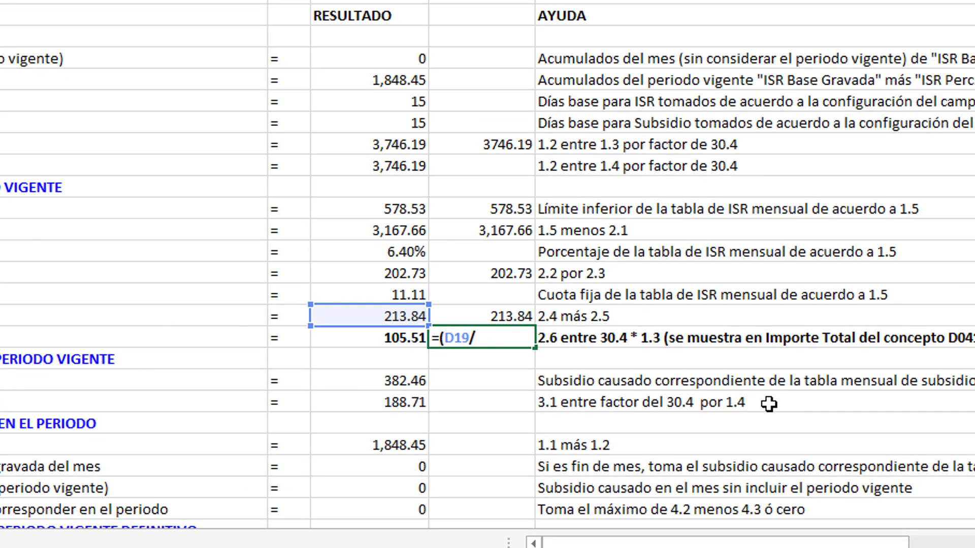
type("30.4)*")
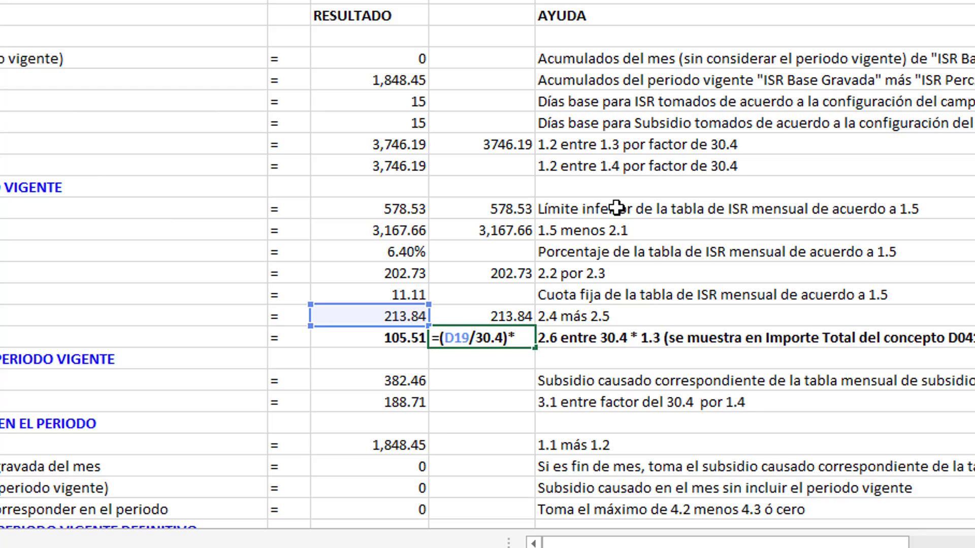
type("15")
key("Return")
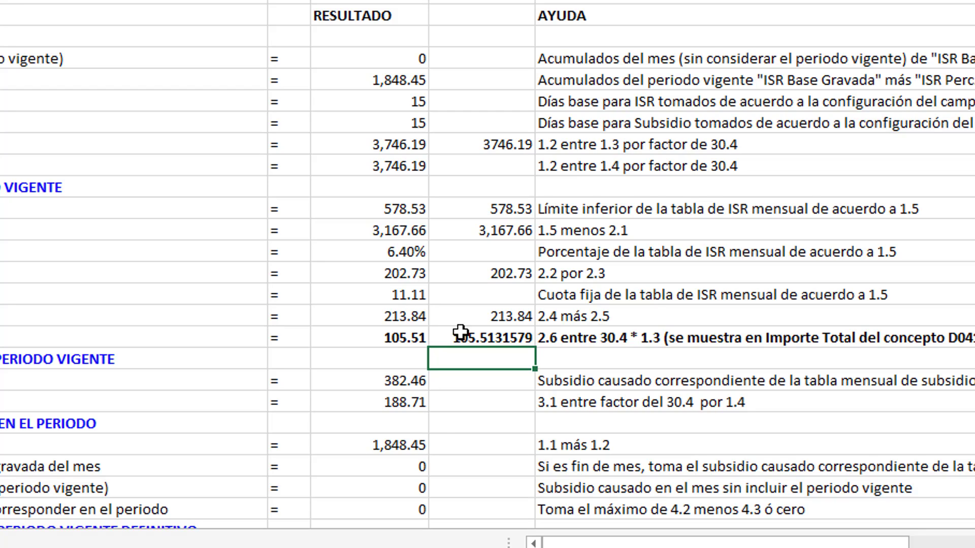
Step: Format the calculated ISR directo del periodo in E20 to show two decimal places
left_click(497, 336)
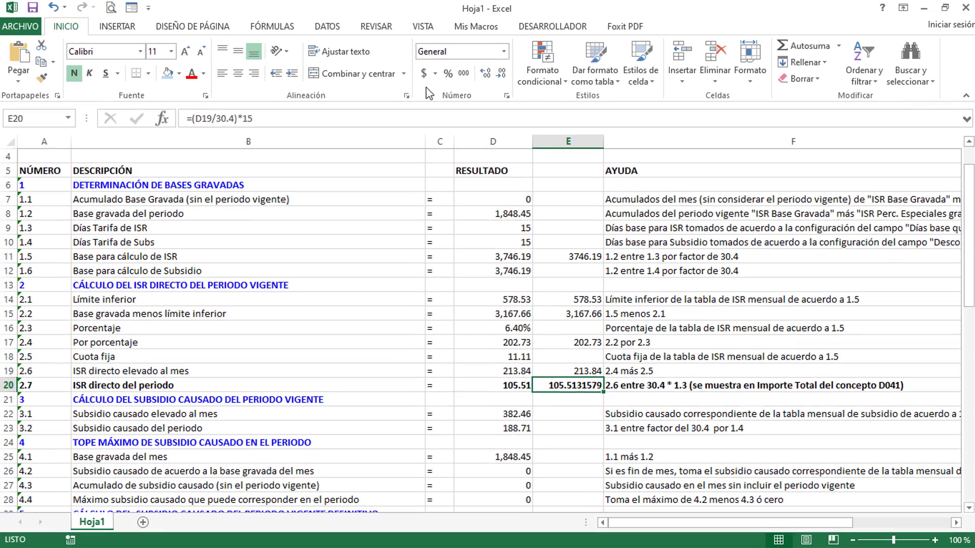
left_click(505, 76)
left_click(506, 76)
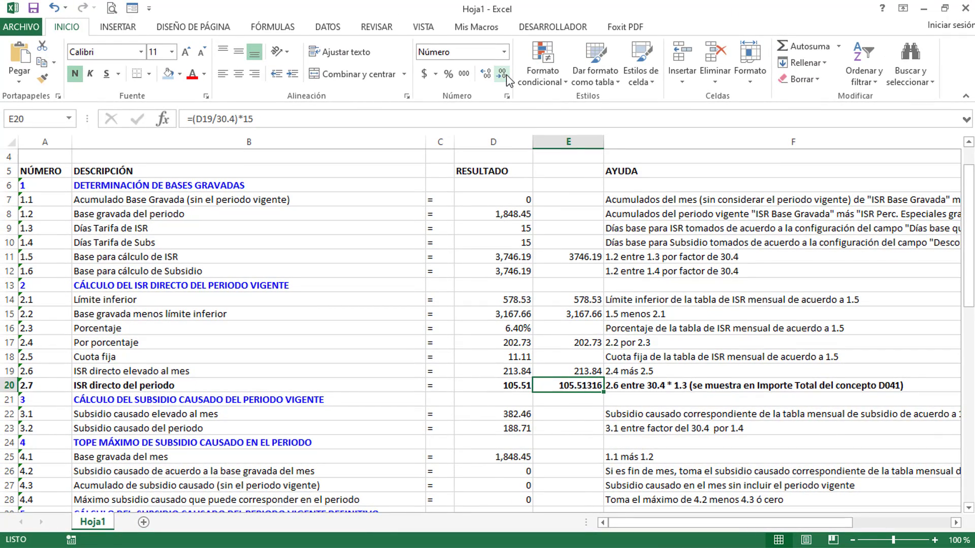
left_click(504, 77)
left_click(504, 78)
left_click(505, 79)
Step: Read the help for Subsidio causado elevado al mes and find the lower limit matching the subsidy base in the monthly subsidy table
scroll(619, 254, "down", 2)
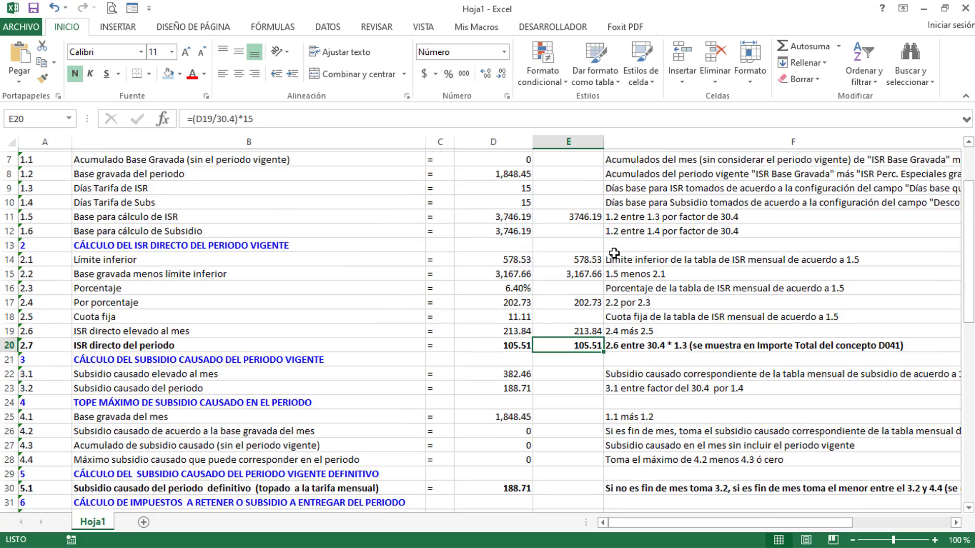
scroll(300, 211, "down", 2)
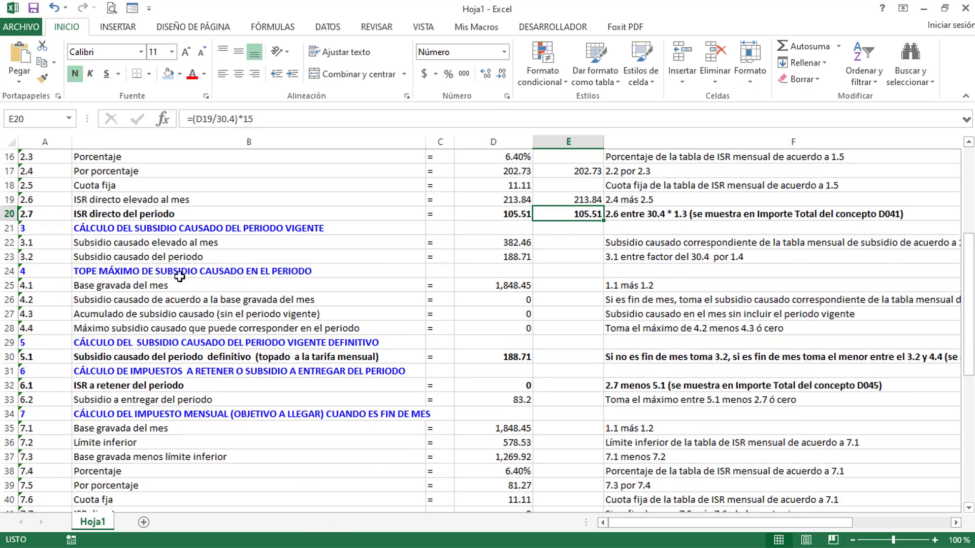
left_click(192, 231)
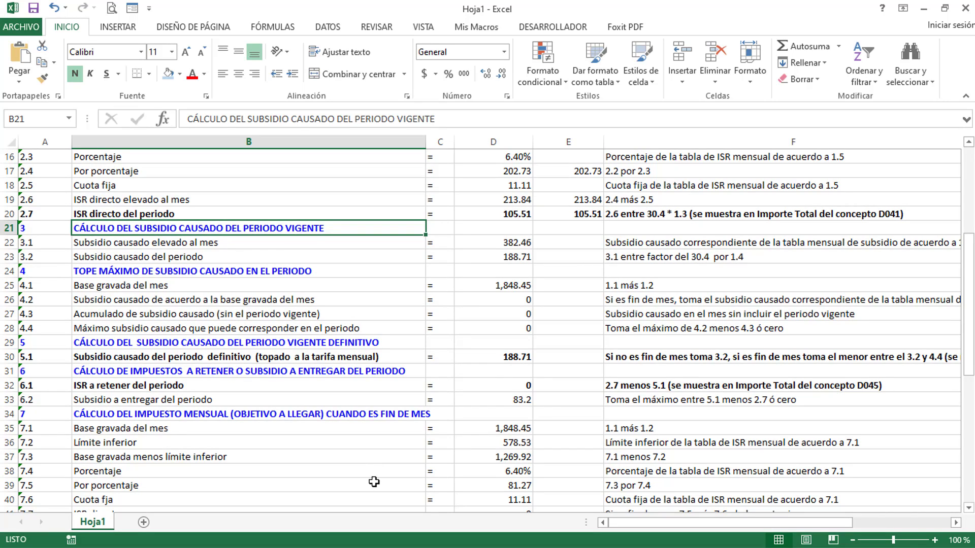
key("Down")
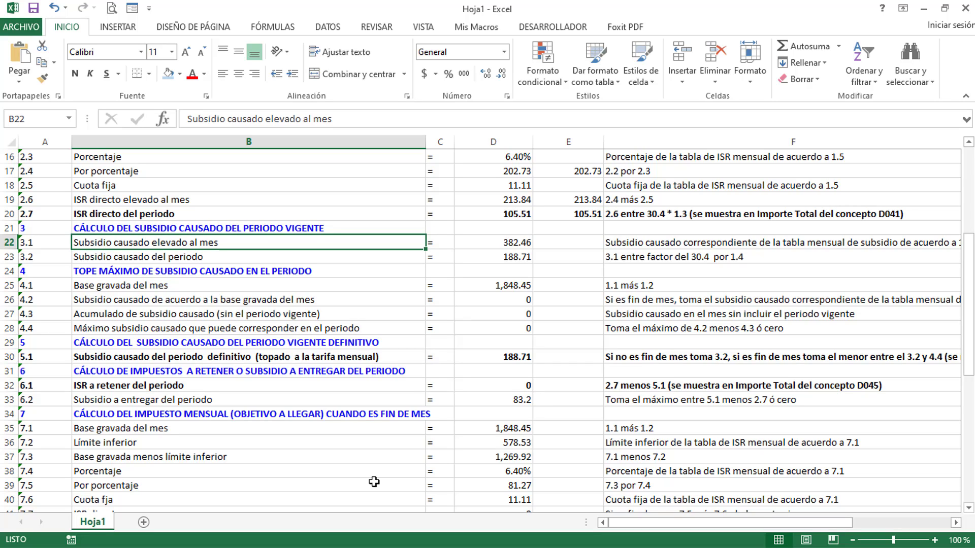
left_click(688, 244)
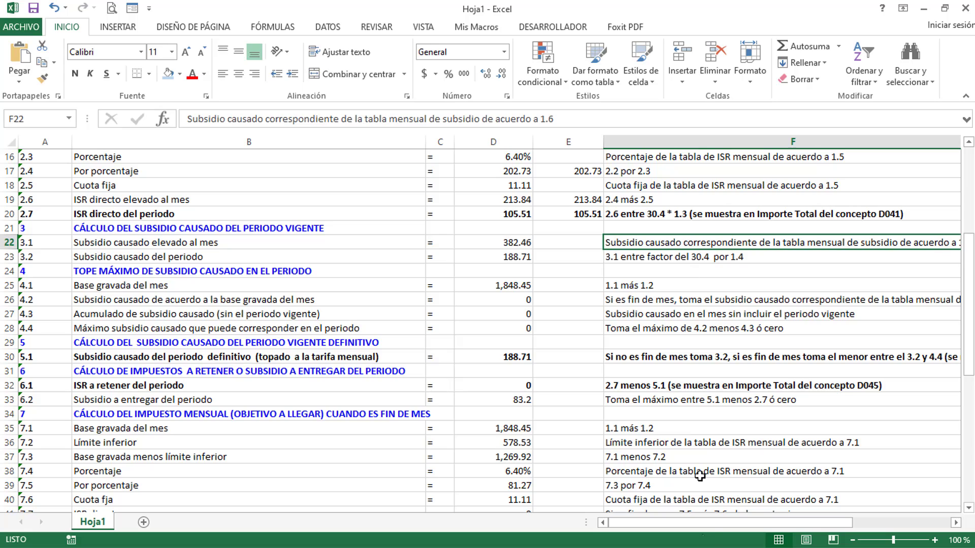
mouse_move(705, 521)
left_mouse_down()
mouse_move(720, 521)
mouse_move(708, 524)
left_mouse_up()
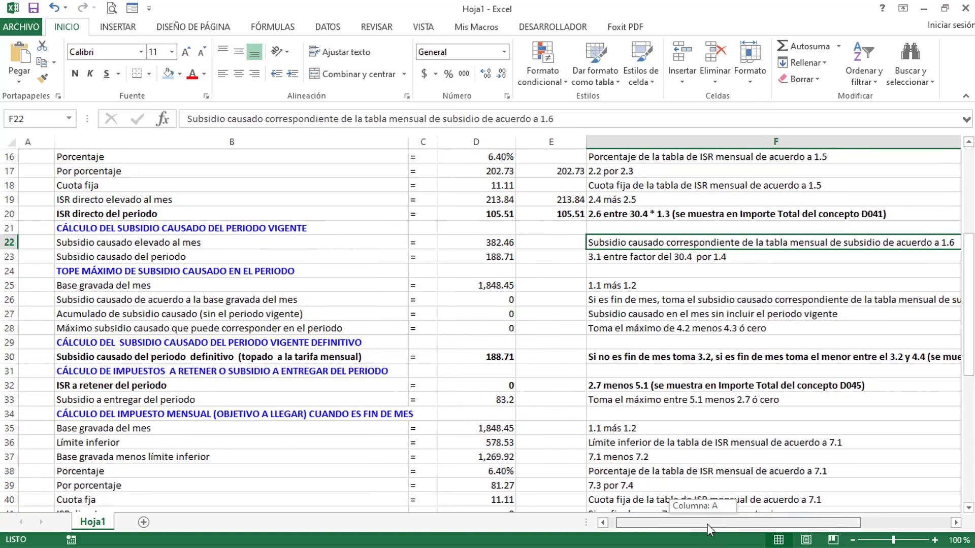
scroll(421, 284, "up", 3)
scroll(429, 327, "up", 1)
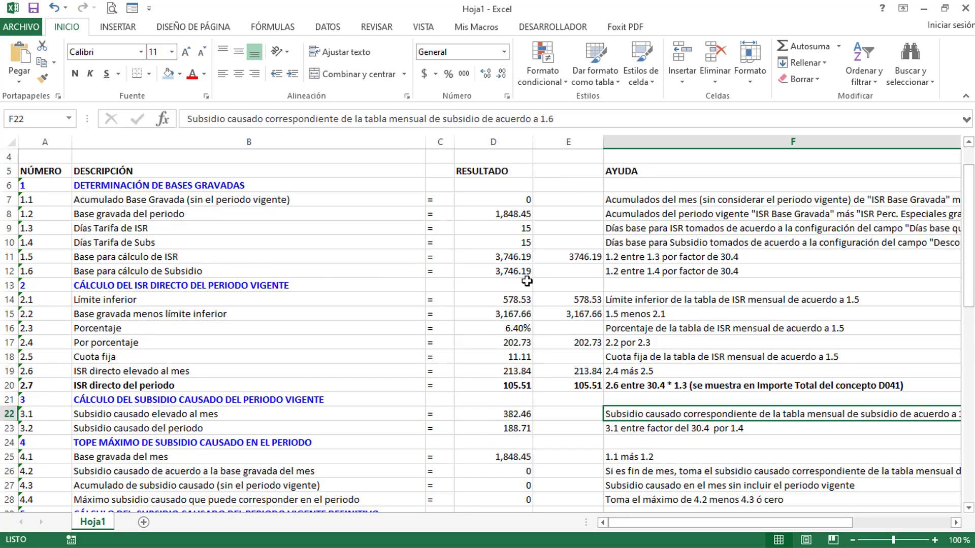
left_click(507, 271)
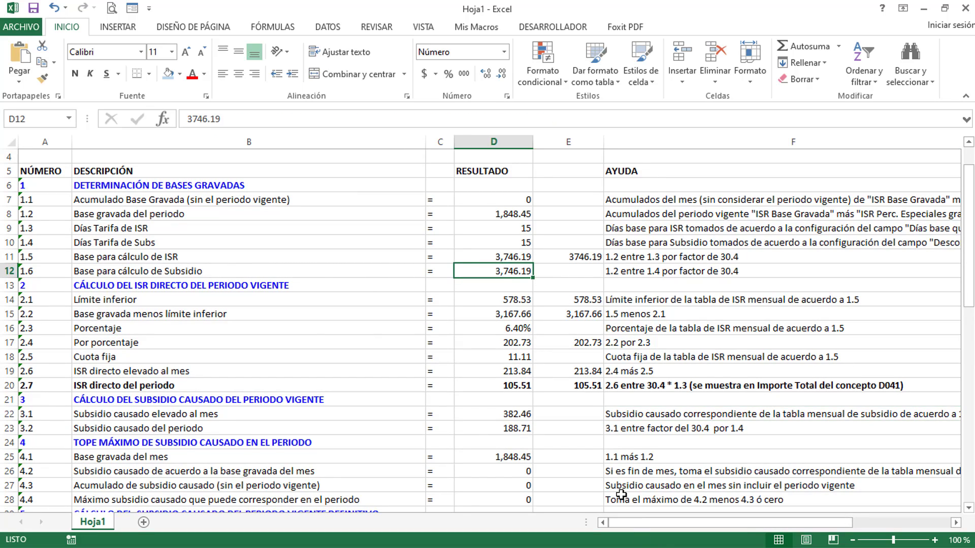
left_click_drag(647, 525, 763, 520)
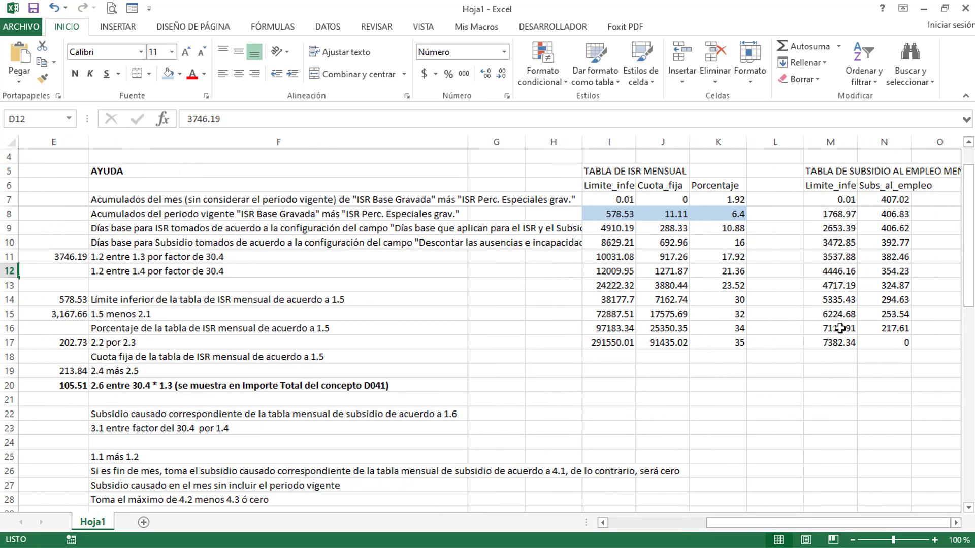
left_click(838, 257)
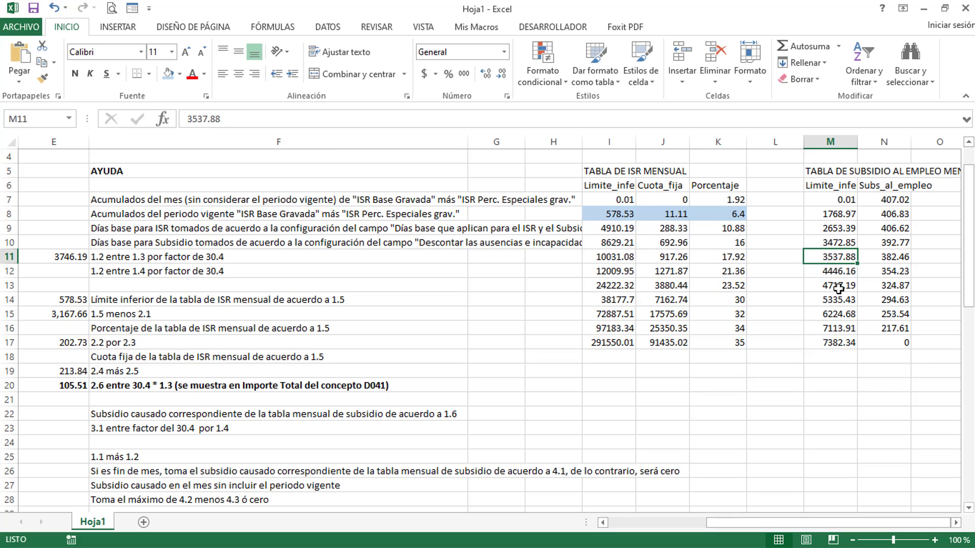
Step: Highlight the matching row M11:N11 of the monthly employment subsidy table with the blue fill, covering its lower limit and subsidy
left_click_drag(843, 252, 873, 253)
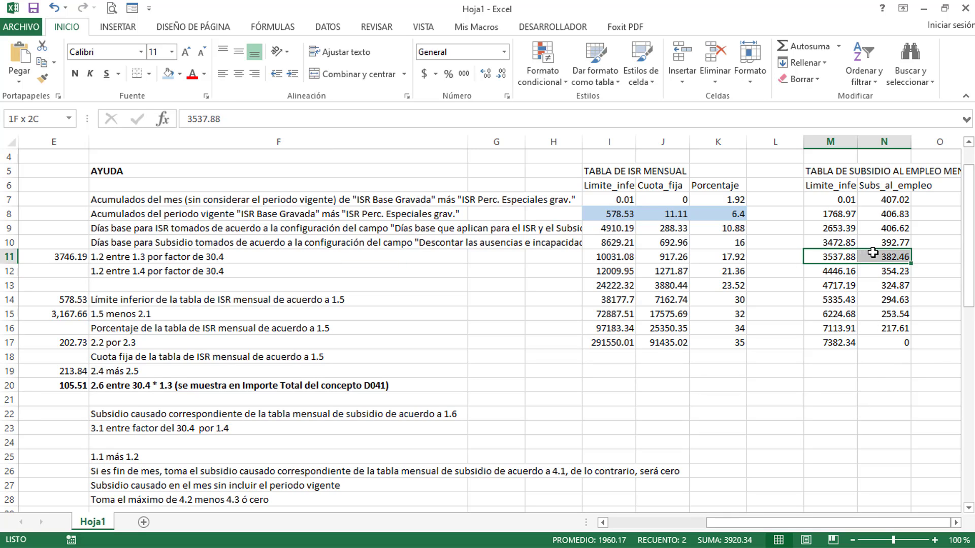
left_click(168, 73)
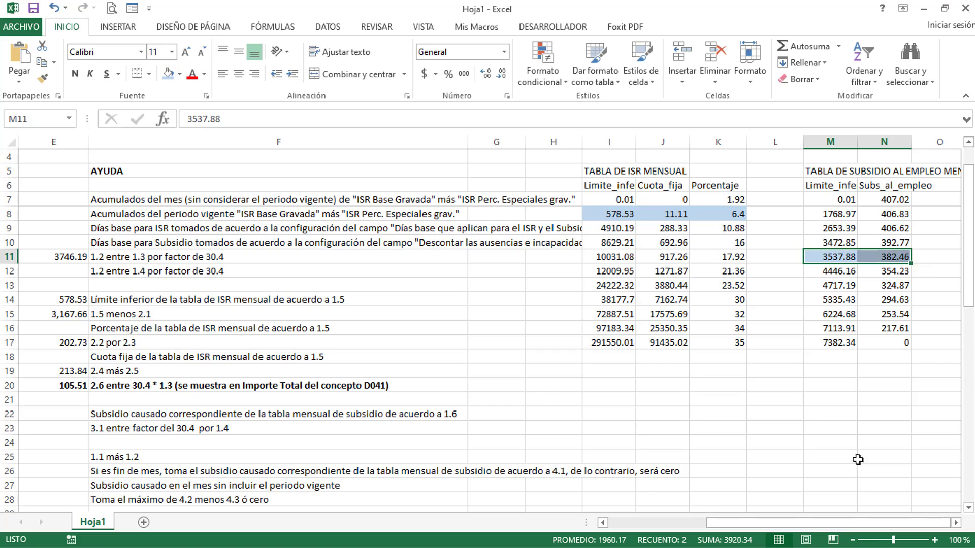
left_click(815, 255)
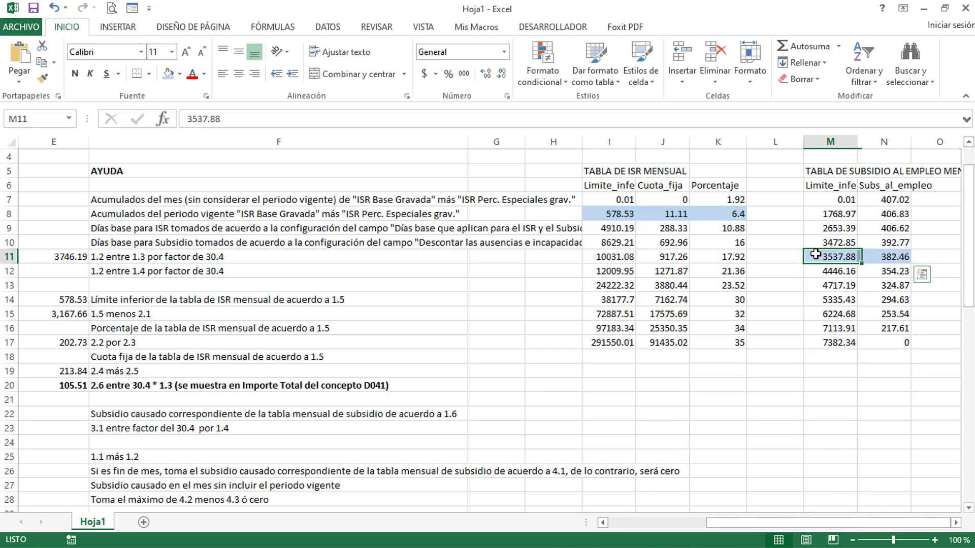
left_click(876, 259)
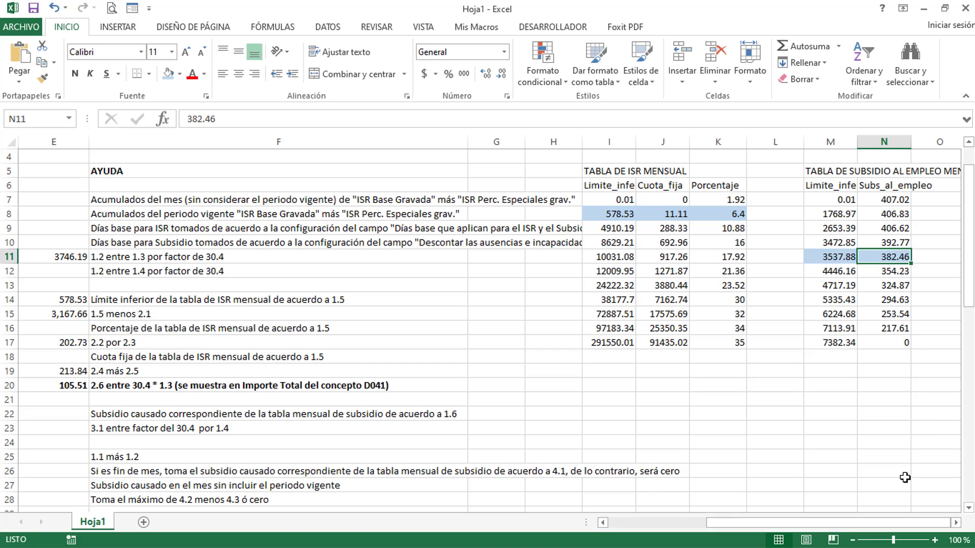
Step: Enter a formula in E22 for Subsidio causado elevado al mes that references M11 in the monthly subsidy table
left_click_drag(877, 523, 793, 533)
left_click(501, 414)
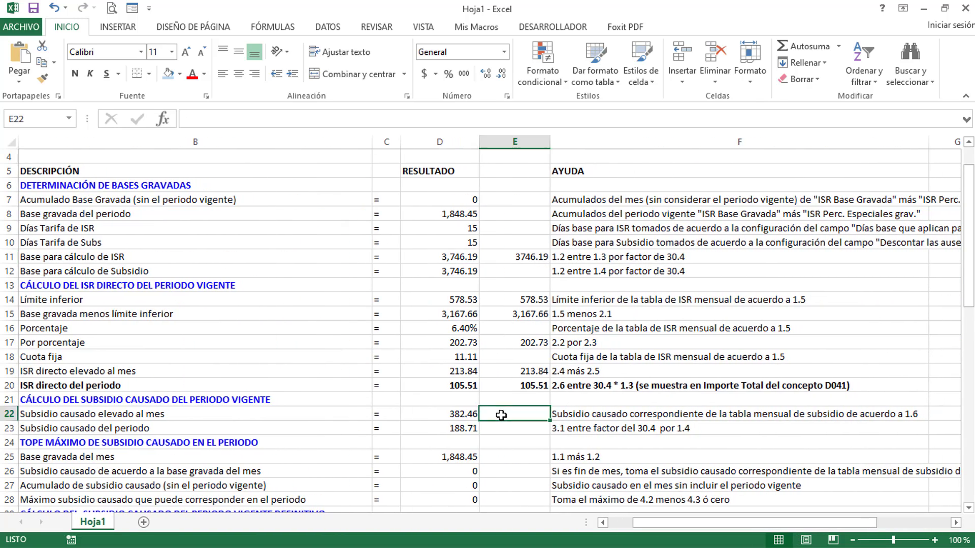
type("=")
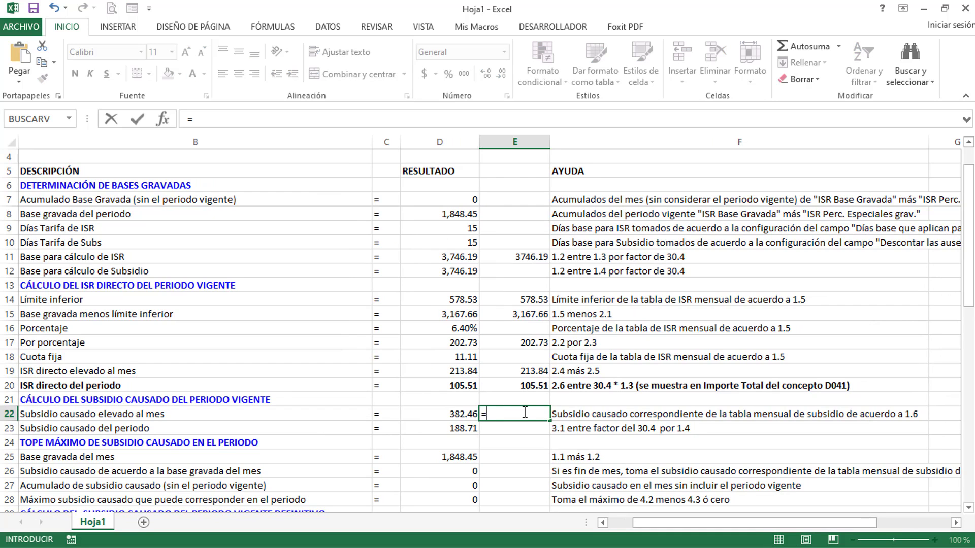
left_click_drag(708, 523, 787, 533)
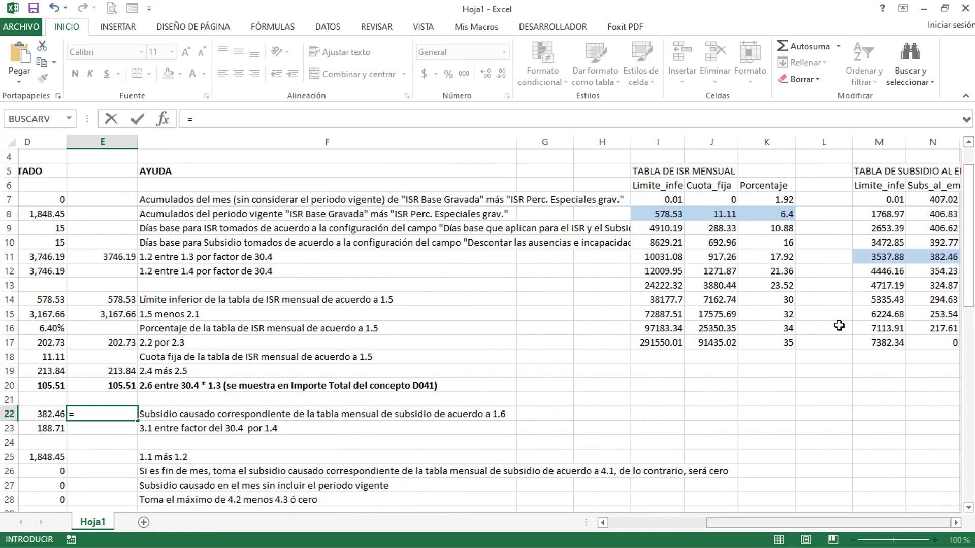
left_click(837, 255)
key("Return")
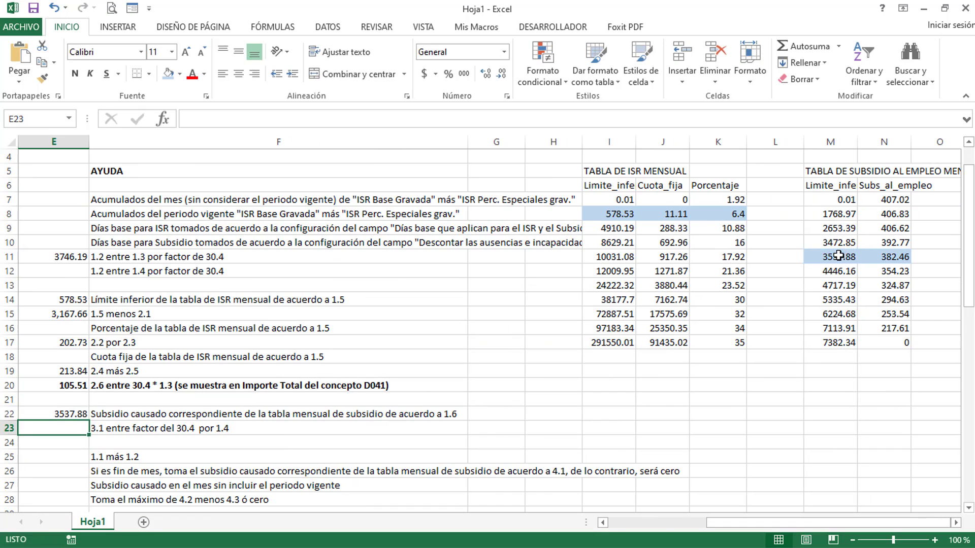
Step: Calculate the Subsidio causado del periodo in E23 with the formula =(D22/30.4)*15, following its help text
left_click_drag(730, 526, 642, 523)
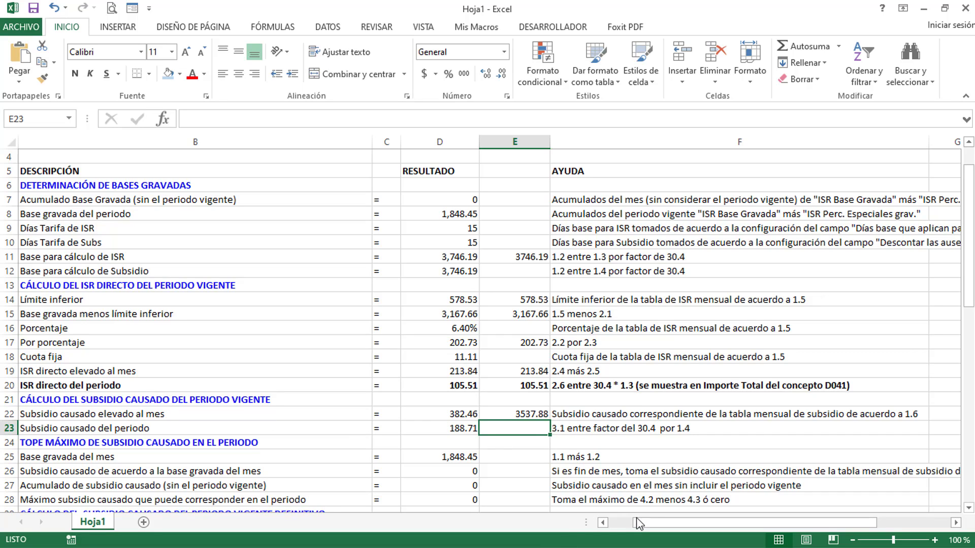
left_click_drag(641, 522, 617, 526)
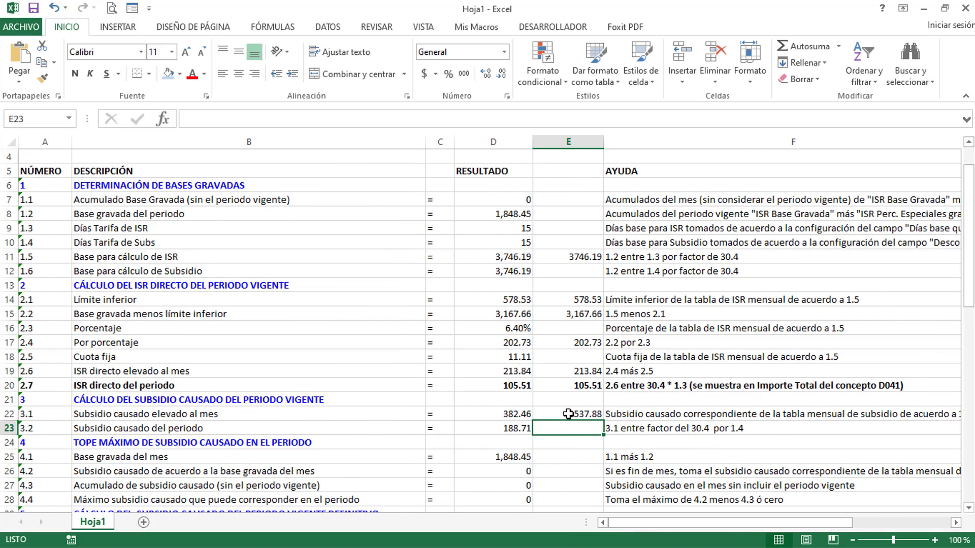
type("=")
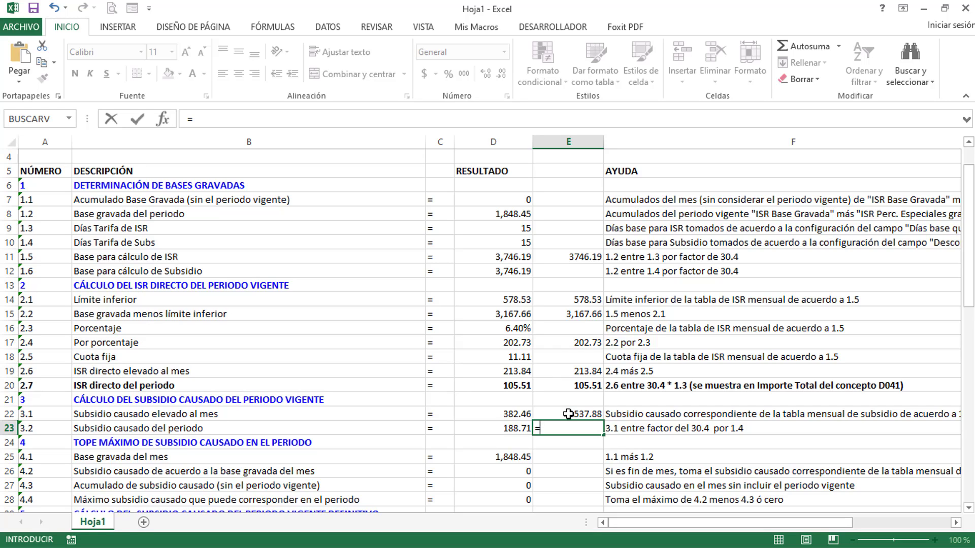
type("(")
left_click(494, 415)
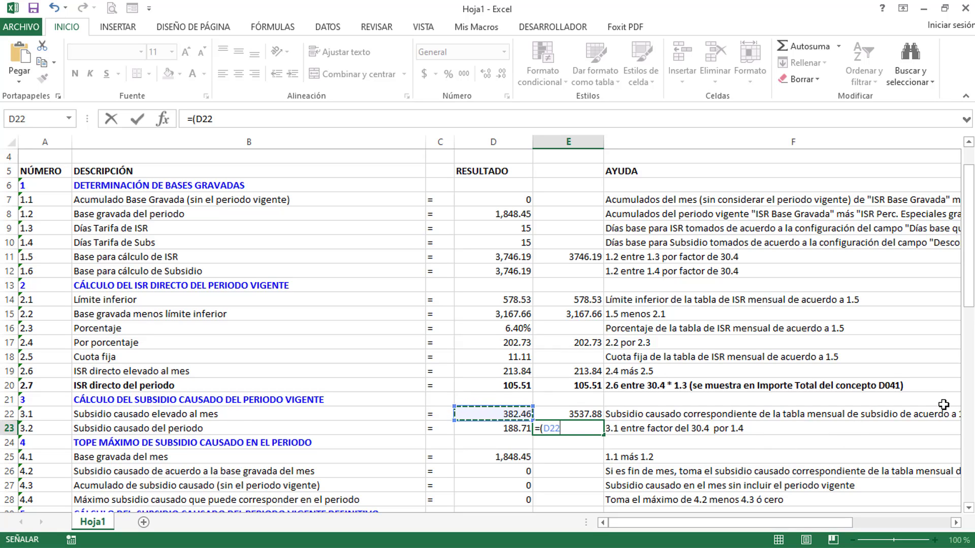
type("/30.4)*")
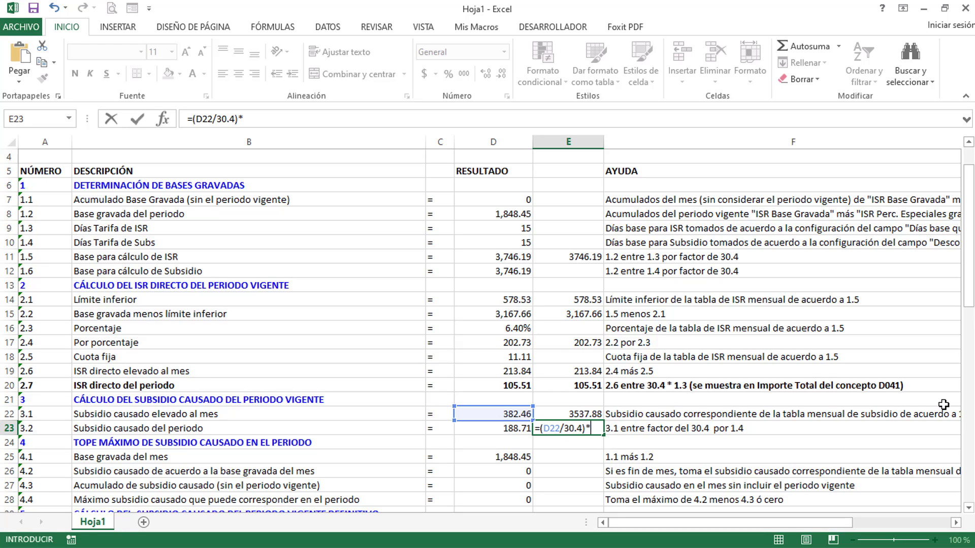
type("15")
key("Return")
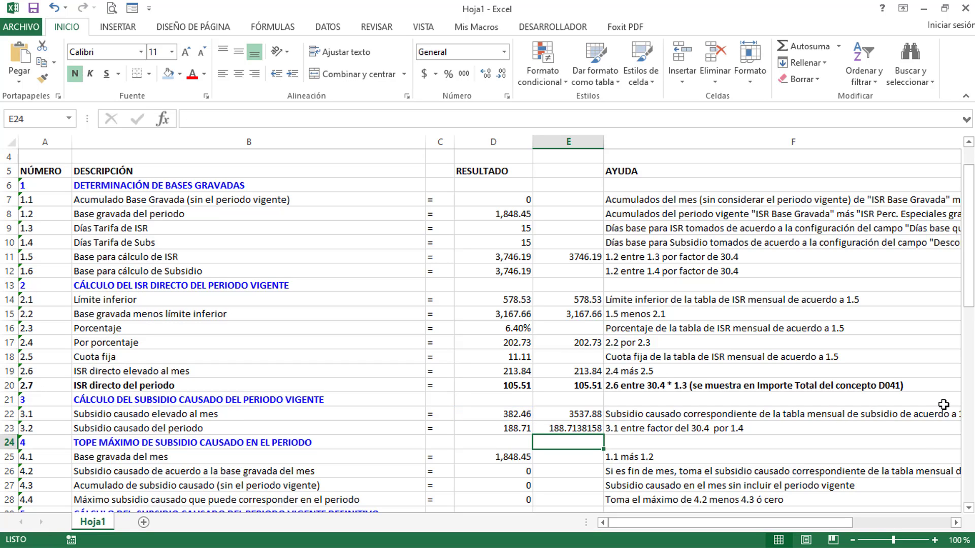
Step: Format the calculated Subsidio causado del periodo in E23 to show two decimal places
left_click(588, 428)
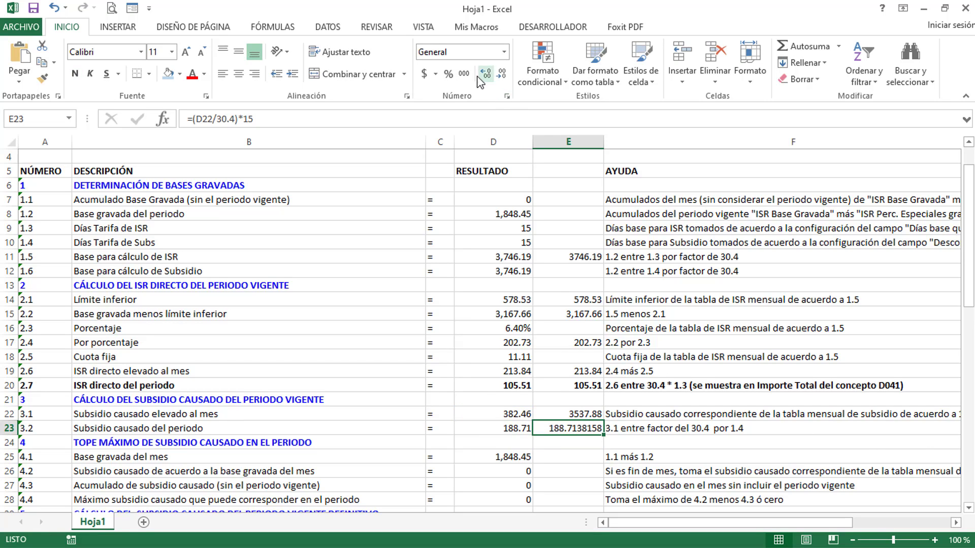
left_click(501, 76)
left_click(502, 75)
left_click(501, 75)
left_click(501, 75)
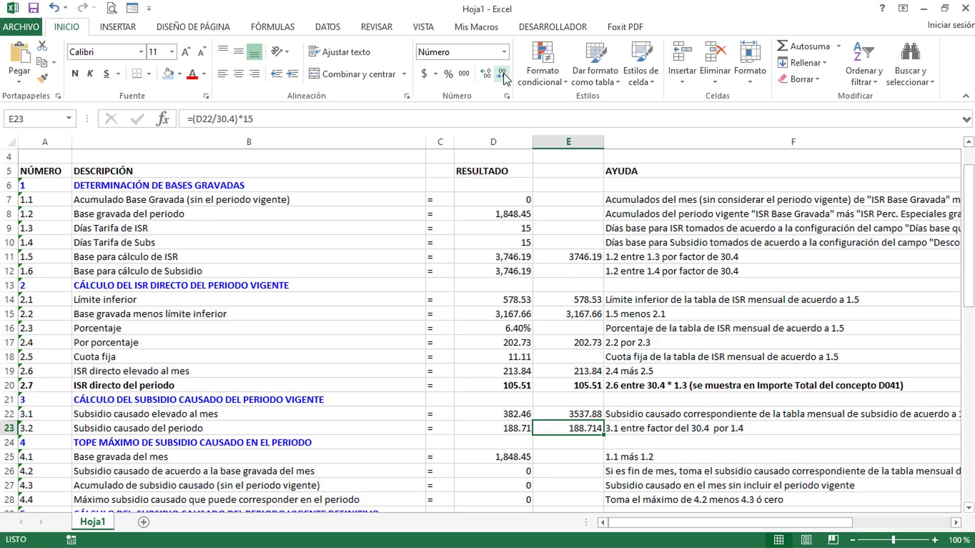
left_click(501, 75)
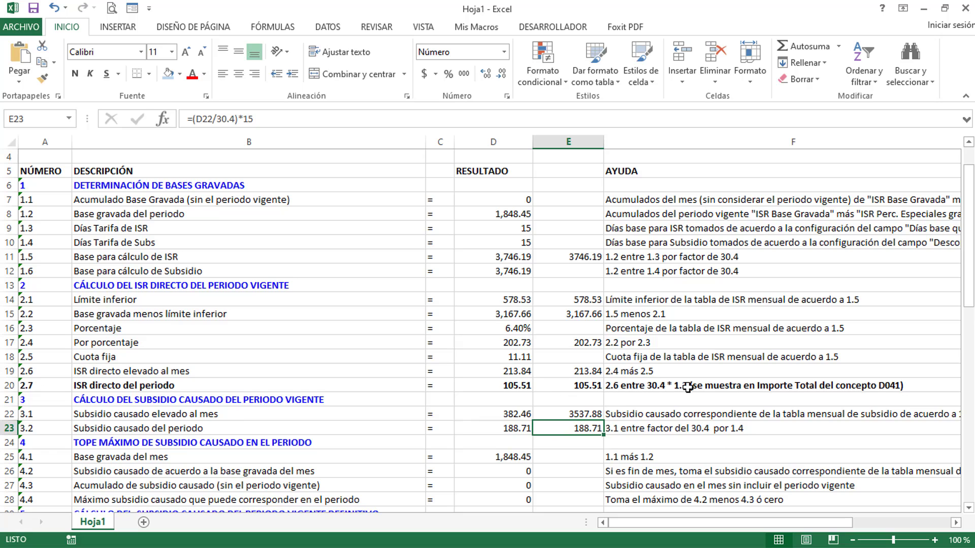
Step: Examine Base gravada del mes in section 4, its help text, and the numerals 1.1 and 1.2 that make it up
scroll(505, 340, "down", 2)
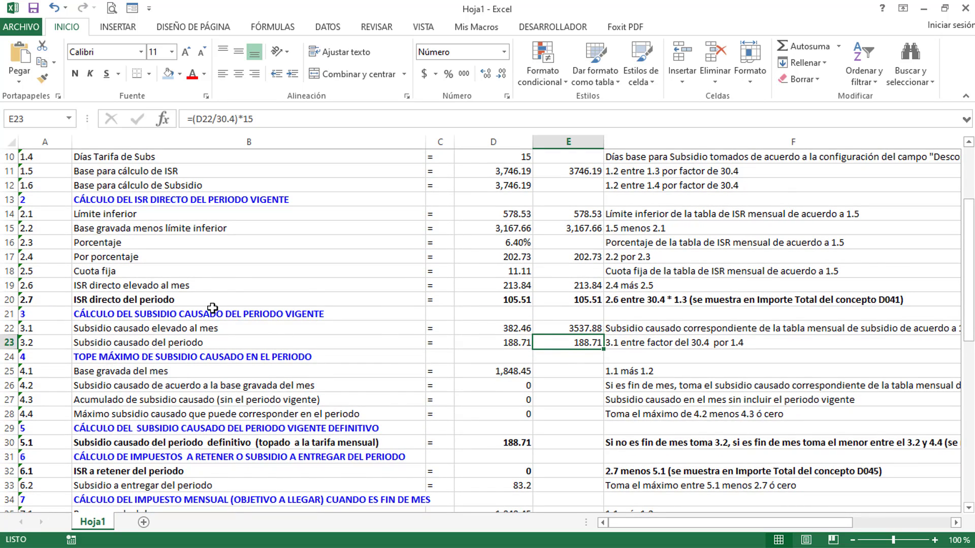
scroll(208, 307, "down", 2)
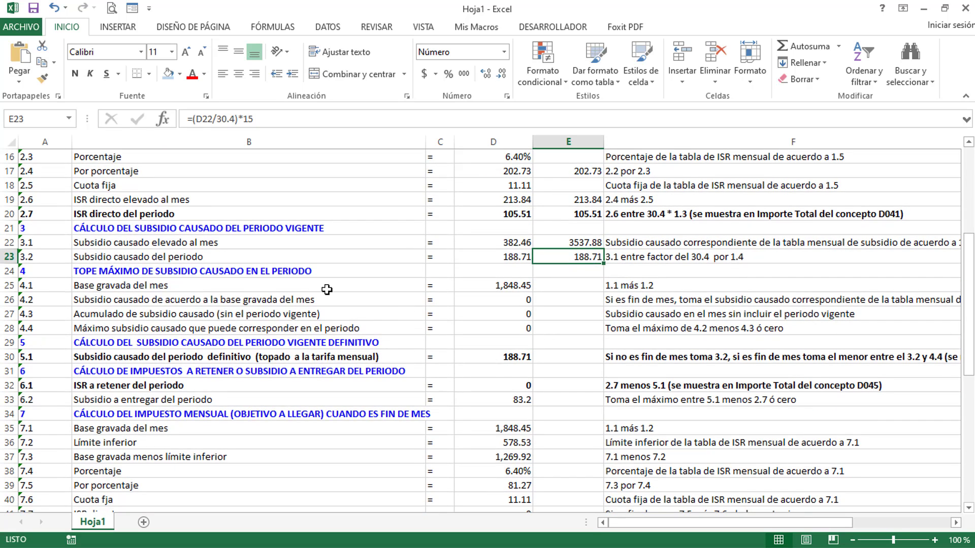
left_click(53, 273)
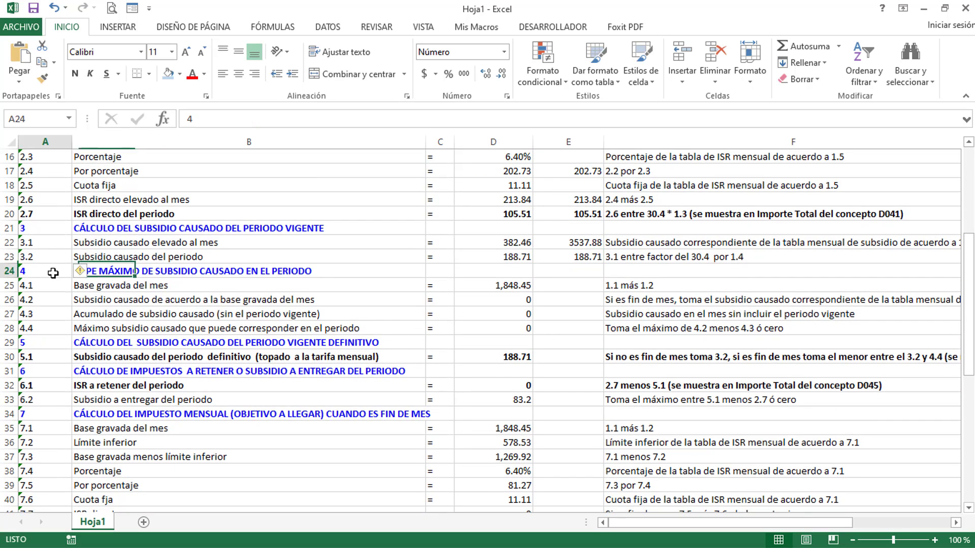
left_click_drag(52, 273, 175, 273)
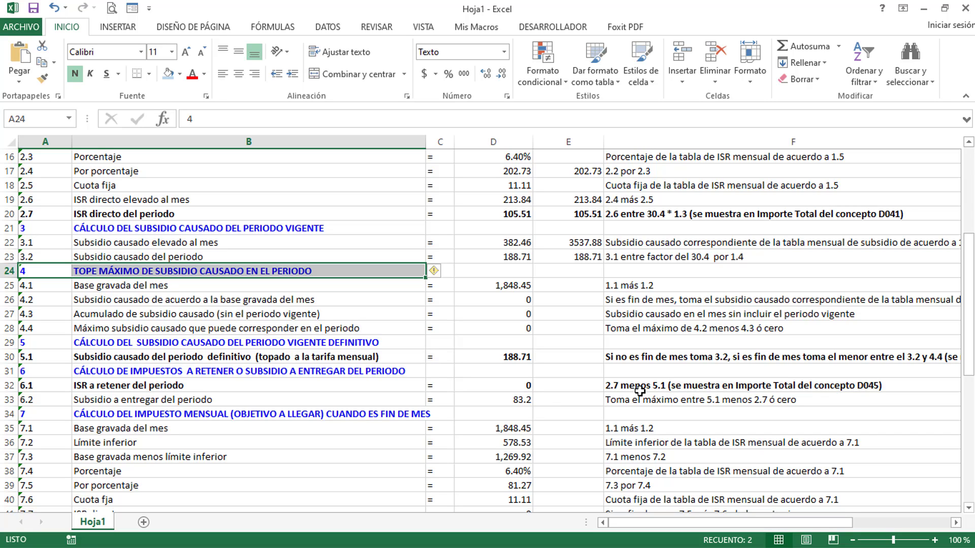
left_click(176, 290)
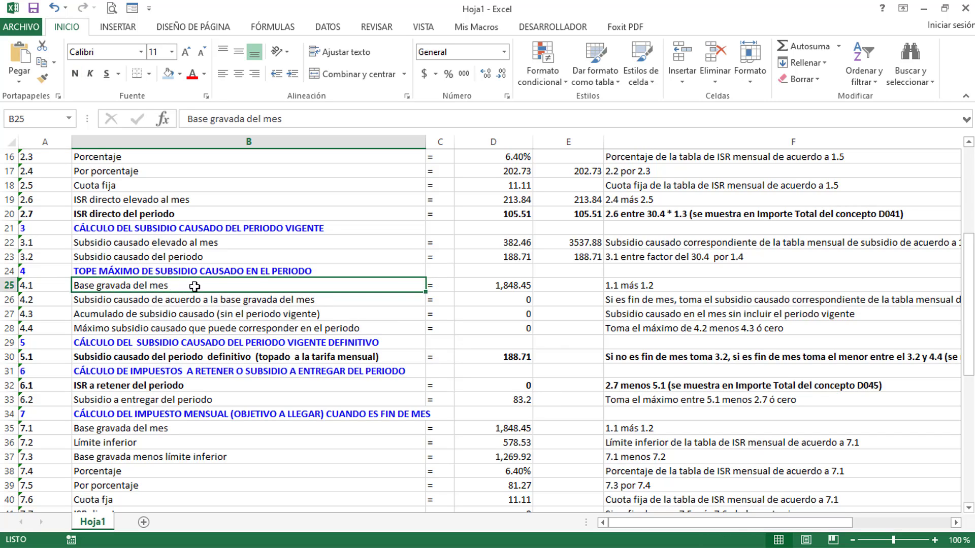
left_click(506, 287)
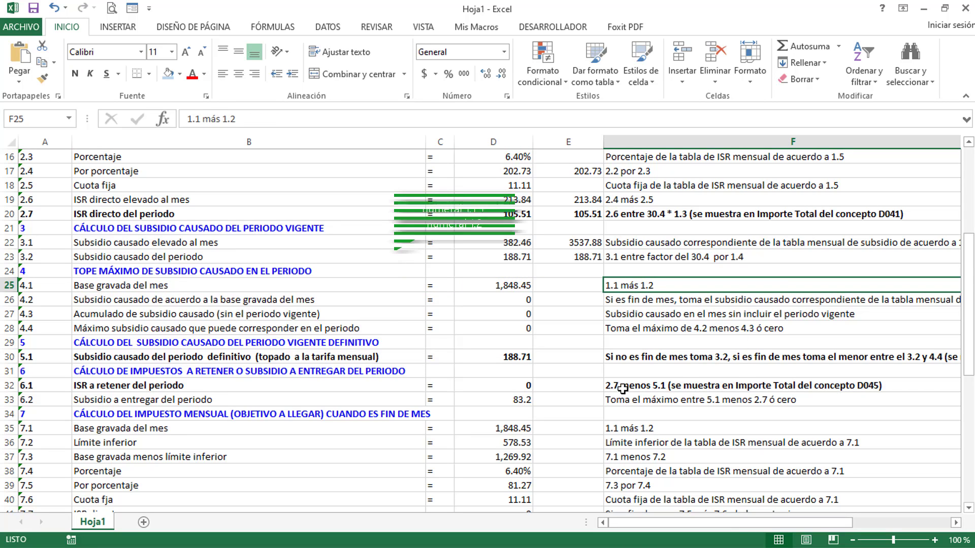
scroll(495, 286, "up", 3)
scroll(494, 289, "up", 2)
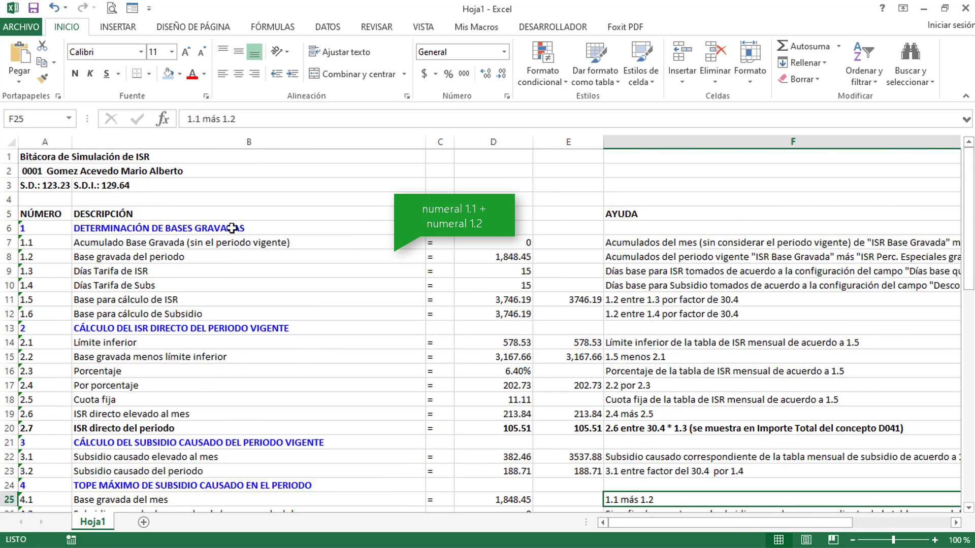
left_click(183, 243)
left_click(181, 257)
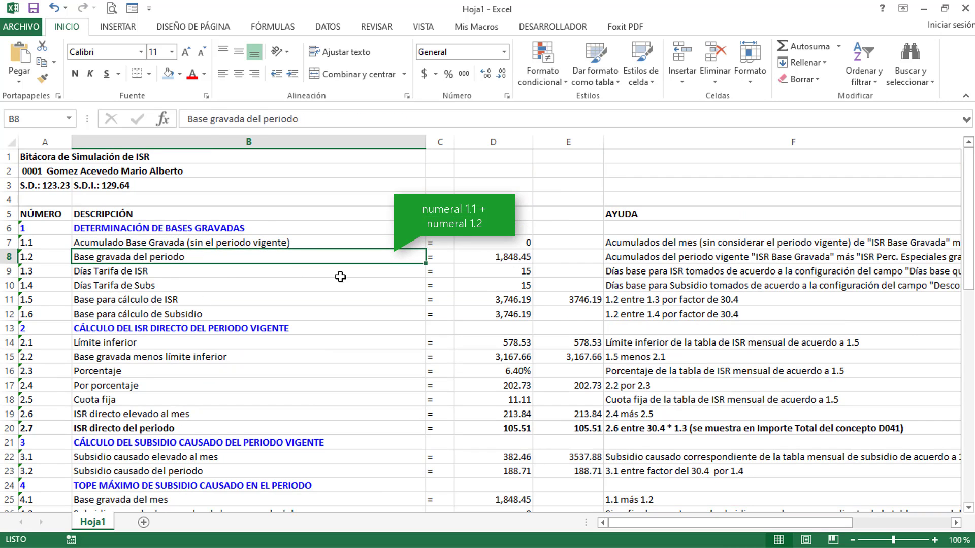
scroll(535, 283, "down", 5)
scroll(536, 282, "down", 2)
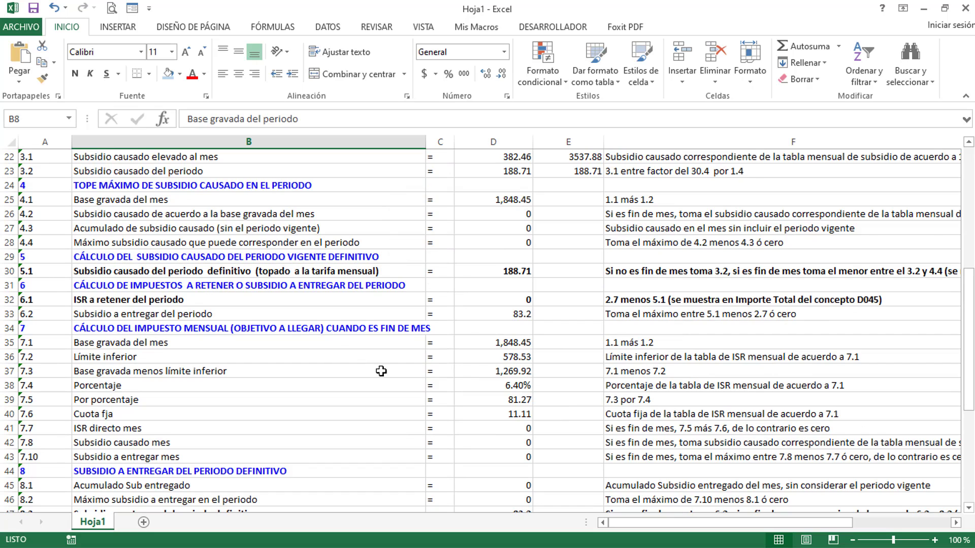
left_click(506, 199)
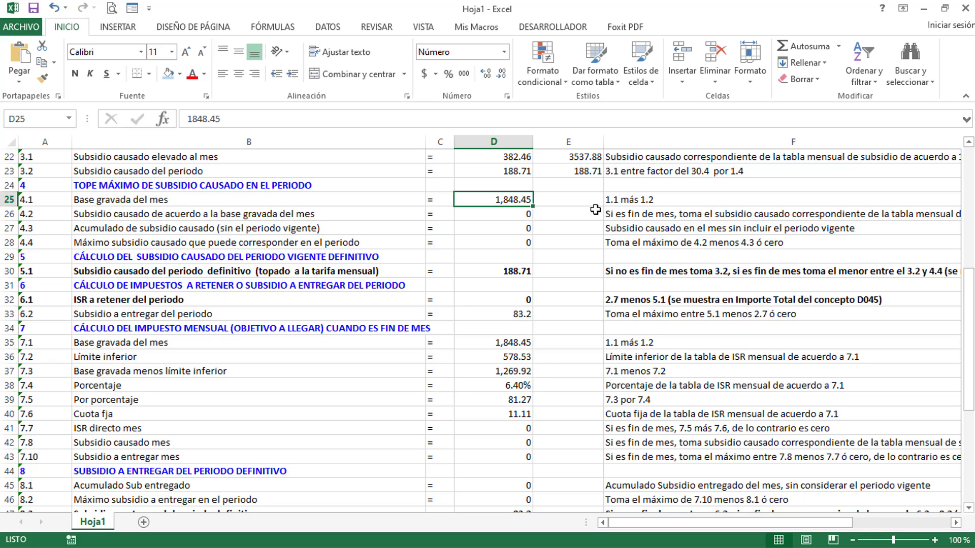
Step: Review the results and help texts of numerals 4.2 to 4.4 in the maximum subsidy section
left_click(515, 213)
left_click(692, 215)
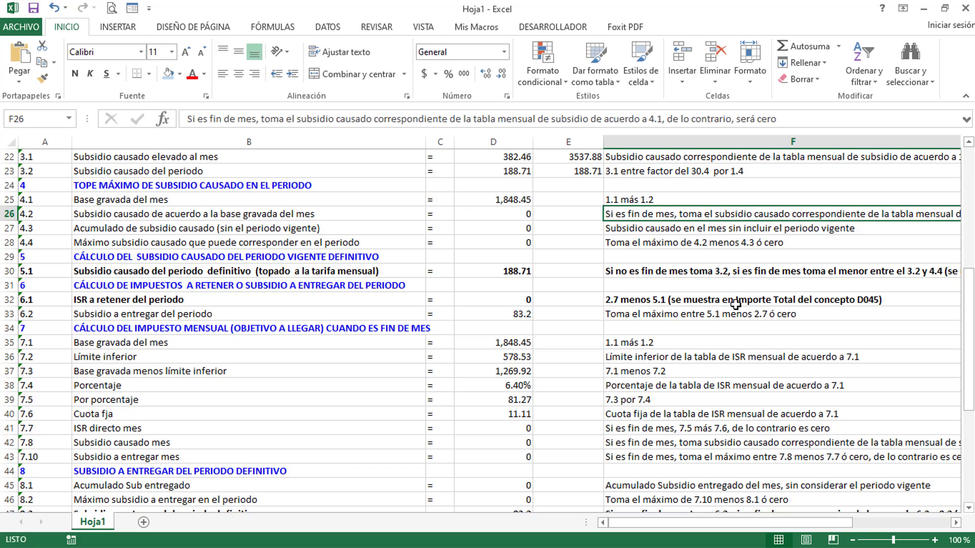
mouse_move(750, 520)
left_mouse_down()
mouse_move(734, 520)
mouse_move(769, 522)
mouse_move(738, 528)
left_mouse_up()
left_click(491, 211)
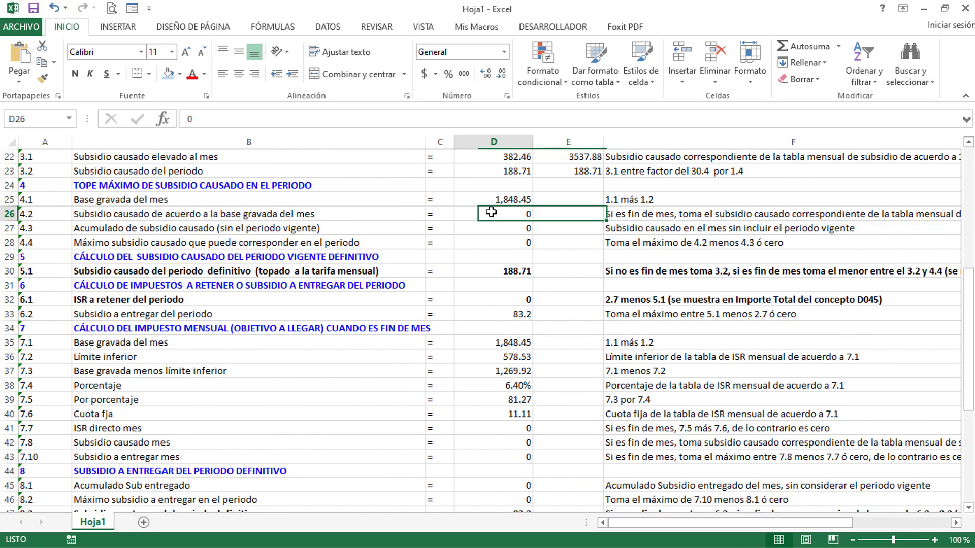
left_click_drag(491, 212, 492, 239)
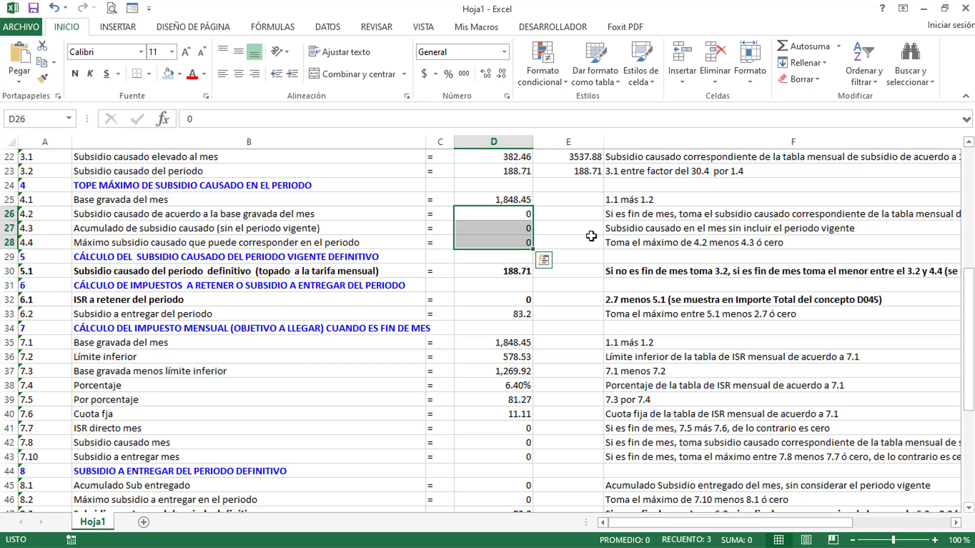
Step: Switch to CONTPAQi Nóminas and close the ISR simulation and the Sobre-recibo
left_click(923, 9)
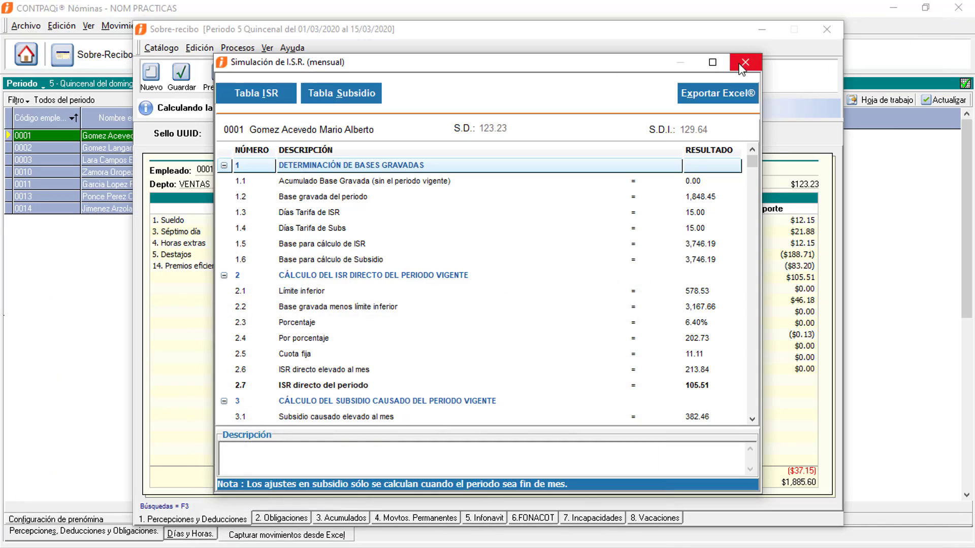
left_click(742, 65)
left_click(681, 77)
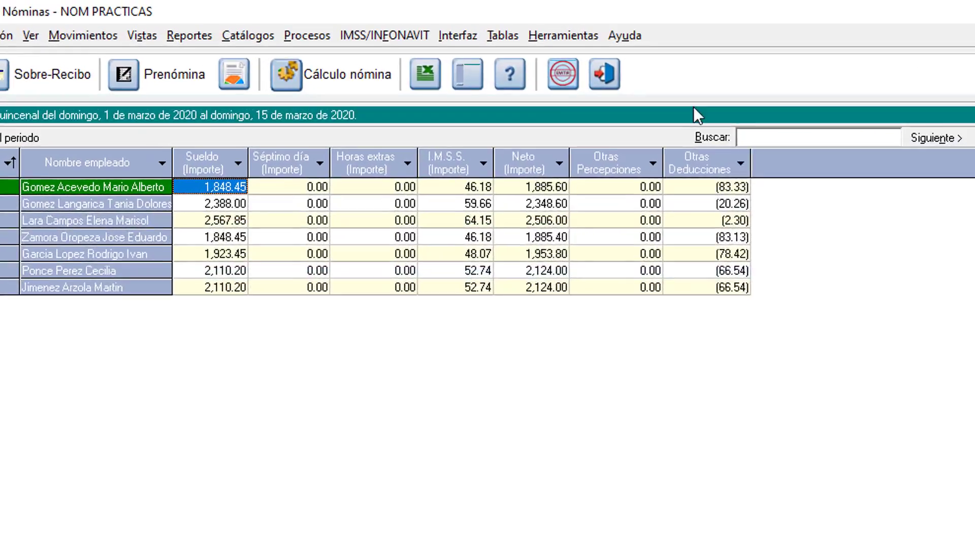
Step: Open the periods catalog and check the Inicio de mes and Fin de mes settings of Quincenal 2020 periods 5 and 6
left_click(229, 39)
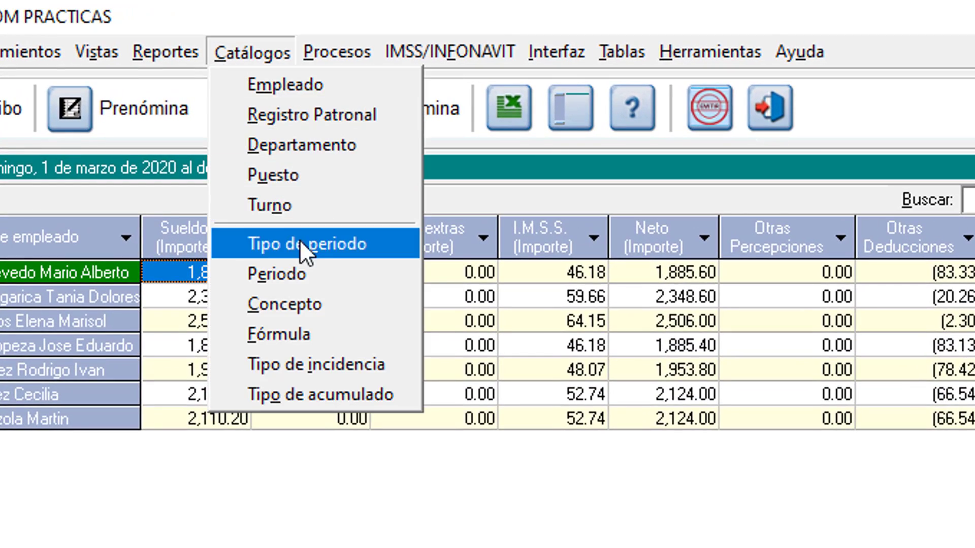
left_click(364, 269)
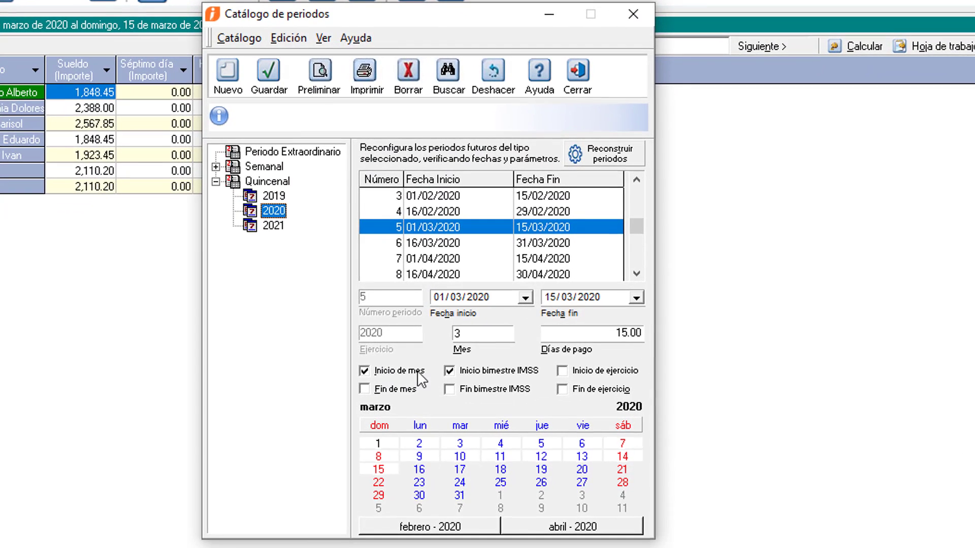
left_click(437, 248)
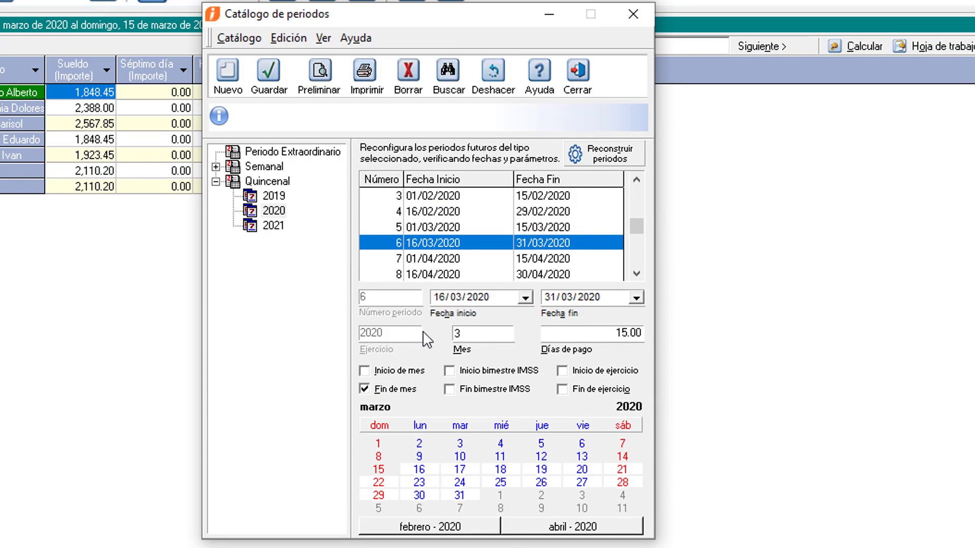
Step: Check the Inicio de mes and Fin de mes settings of Semanal 2019 periods 1 and 4, and close the periods catalog
left_click(363, 386)
left_click(215, 167)
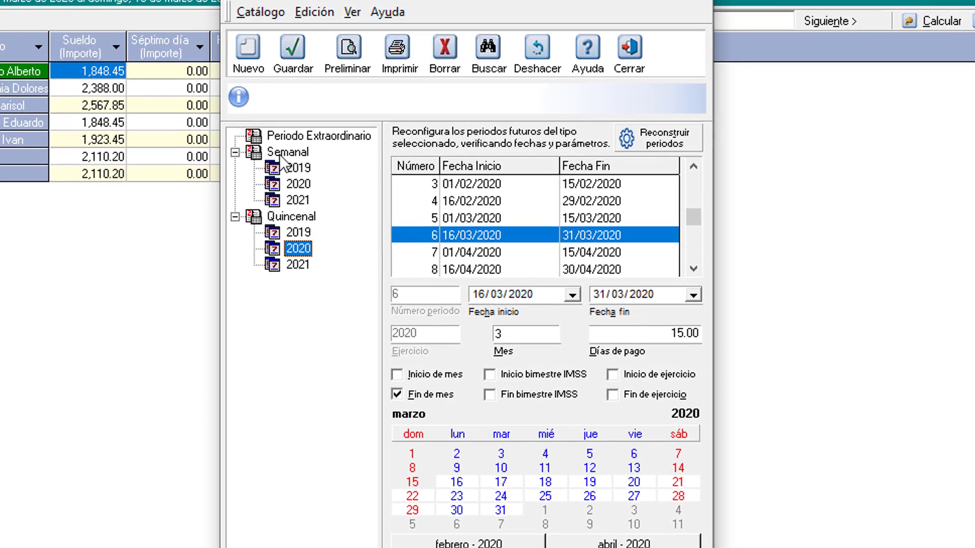
left_click(281, 181)
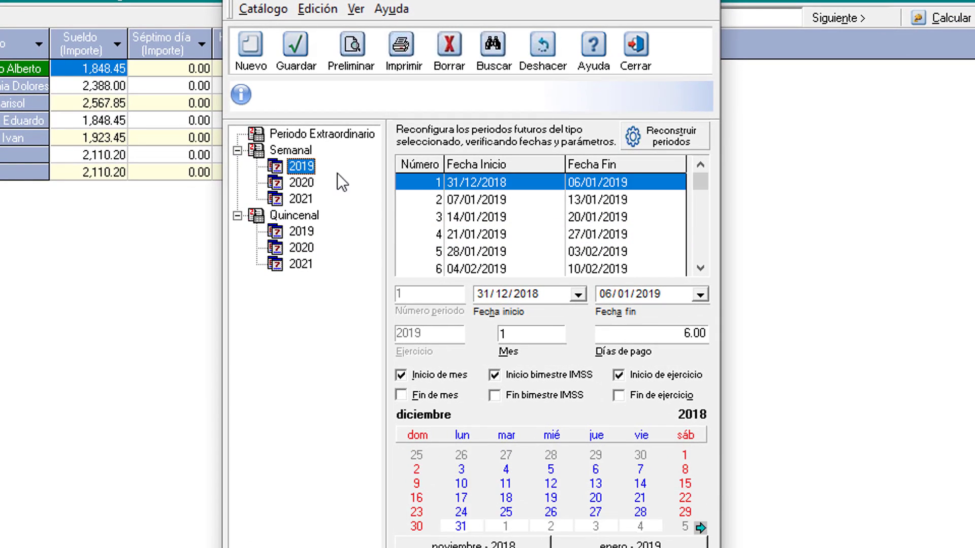
left_click(516, 222)
left_click(491, 234)
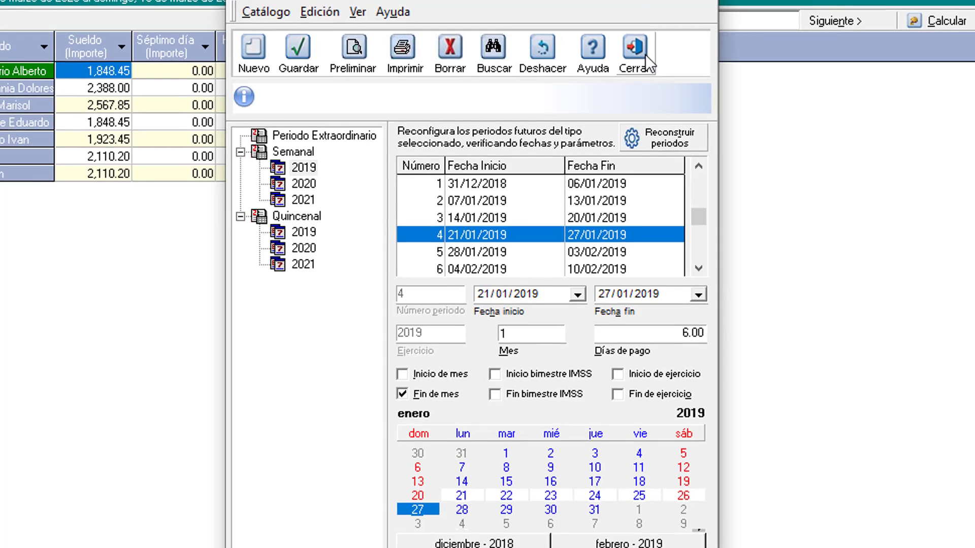
left_click(645, 53)
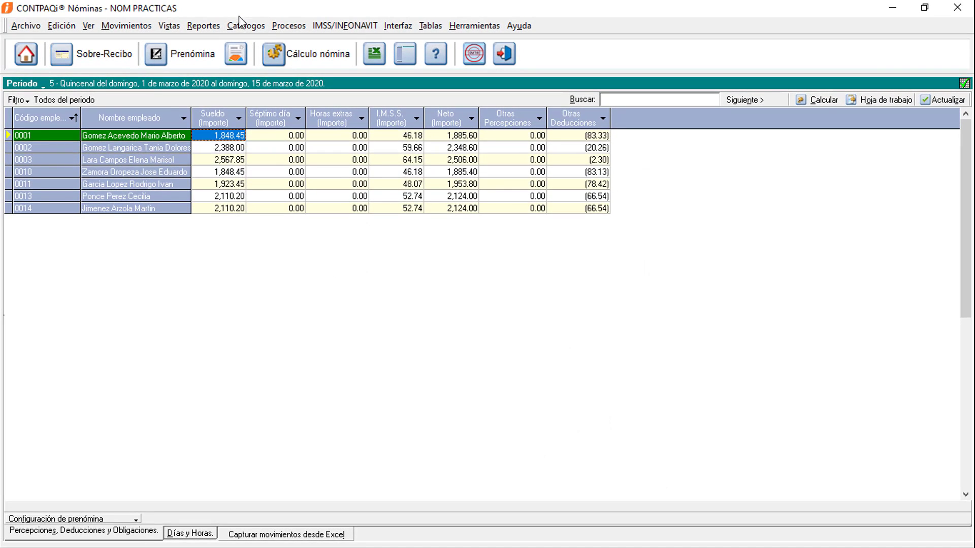
Step: Open the ISR simulation from the first employee's Sobre-recibo and examine section 4 on the maximum subsidy, including numeral 4.4
left_click(82, 56)
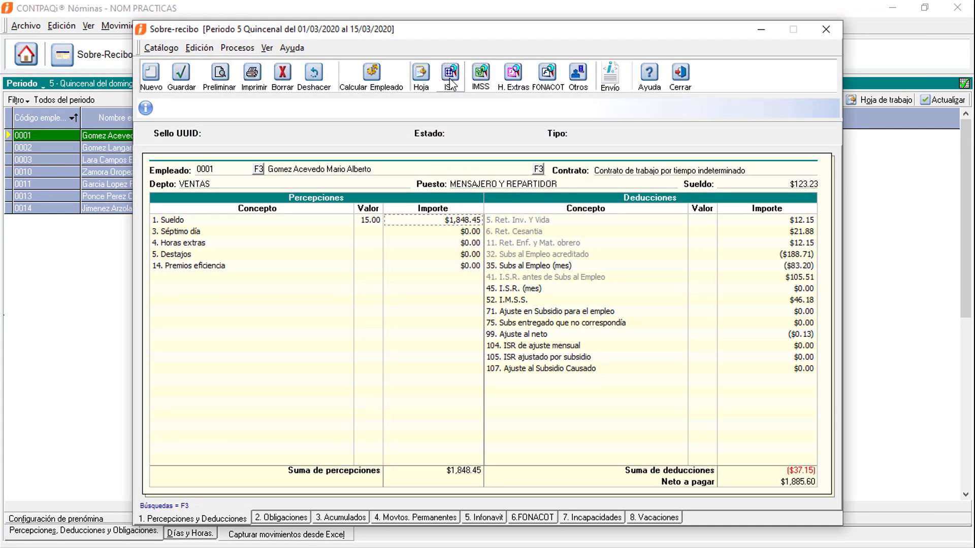
left_click(450, 75)
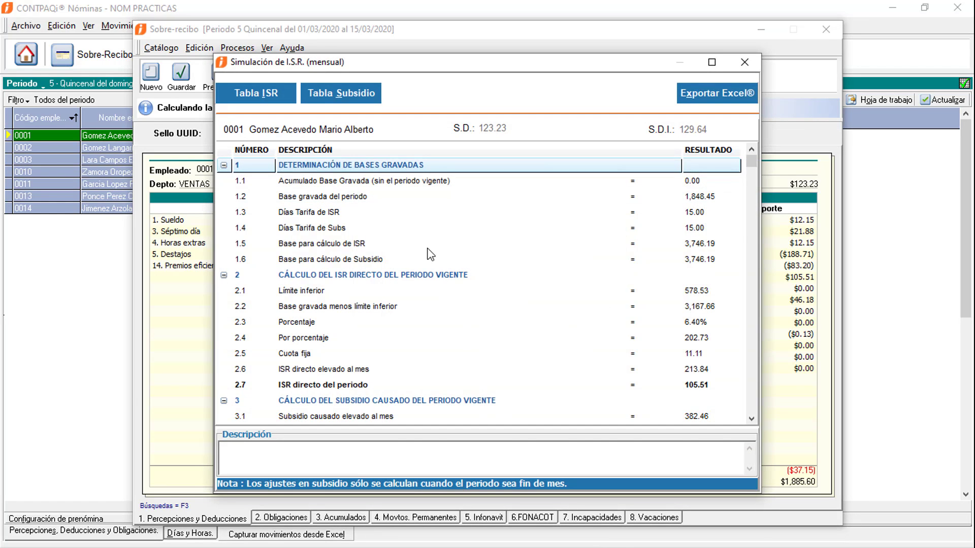
scroll(428, 248, "down", 1)
scroll(420, 272, "down", 2)
scroll(455, 228, "down", 4)
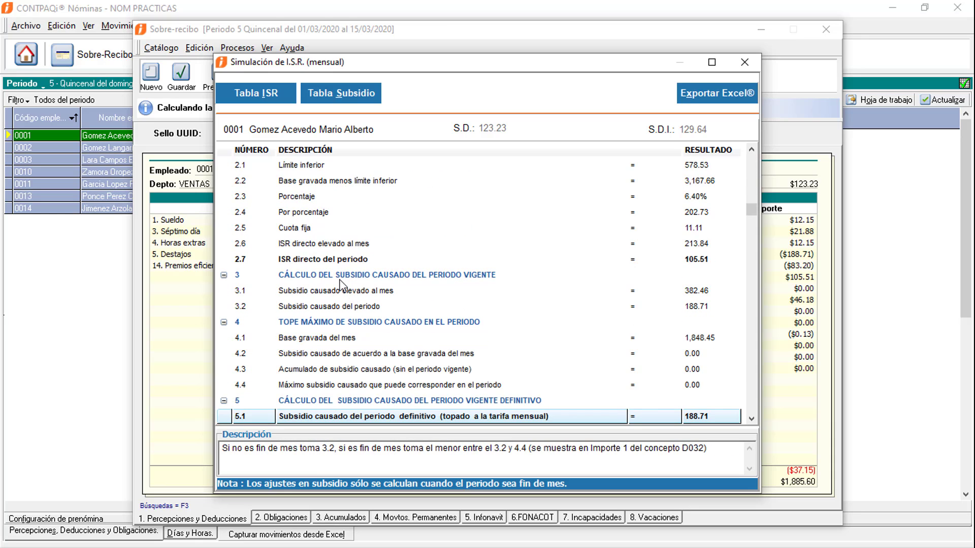
left_click(340, 322)
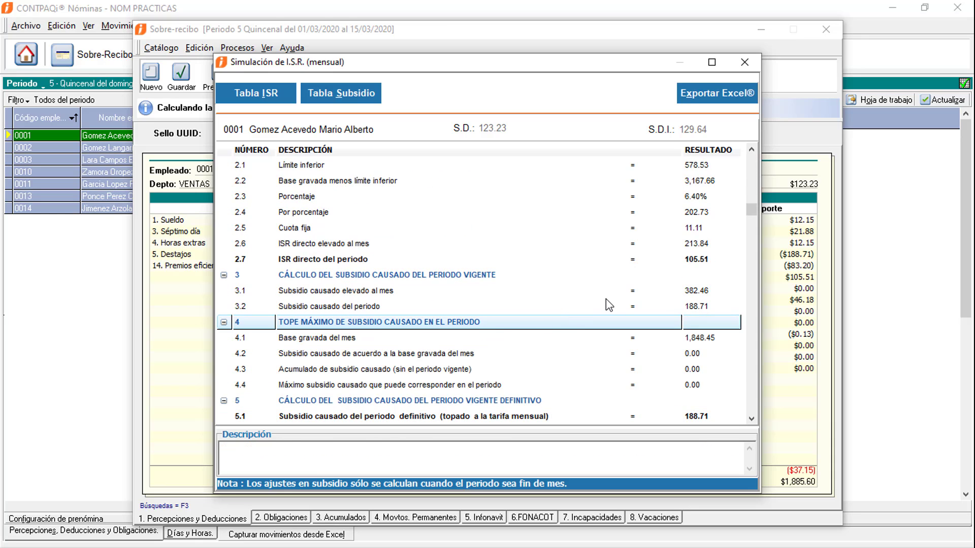
scroll(606, 300, "down", 1)
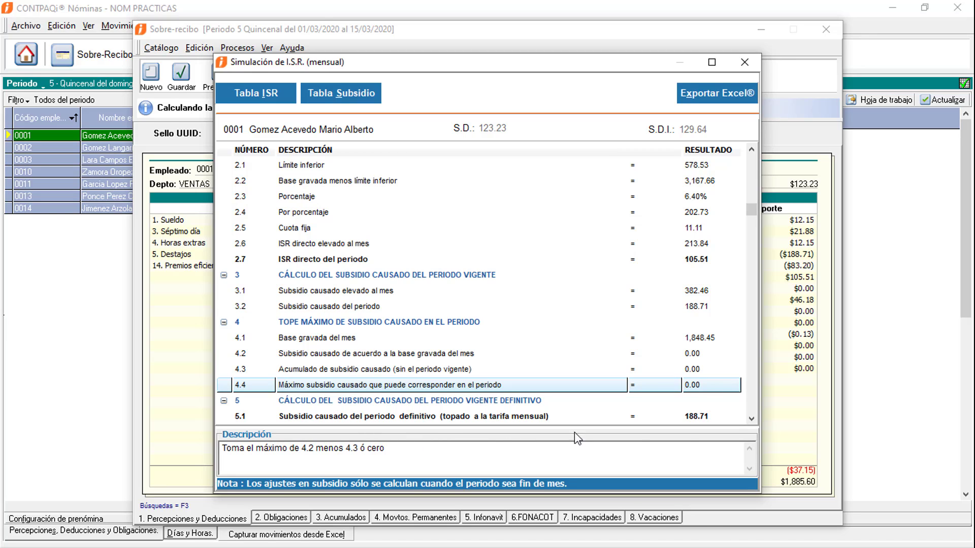
Step: Review the simulation's sections 5 to 7 on the definitive subsidy, the tax to withhold and the monthly tax
left_click(751, 420)
left_click(751, 419)
left_click(751, 420)
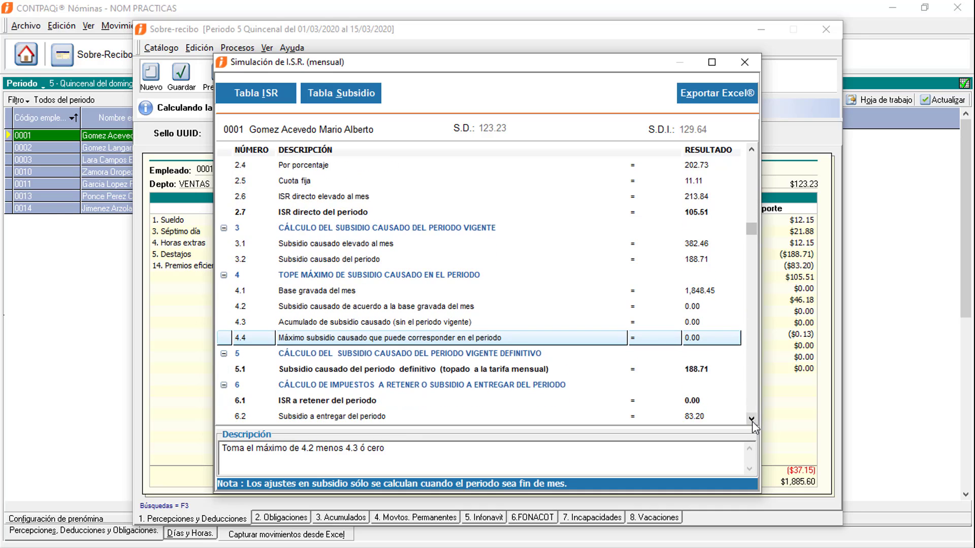
left_click(752, 419)
left_click(752, 420)
left_click(751, 419)
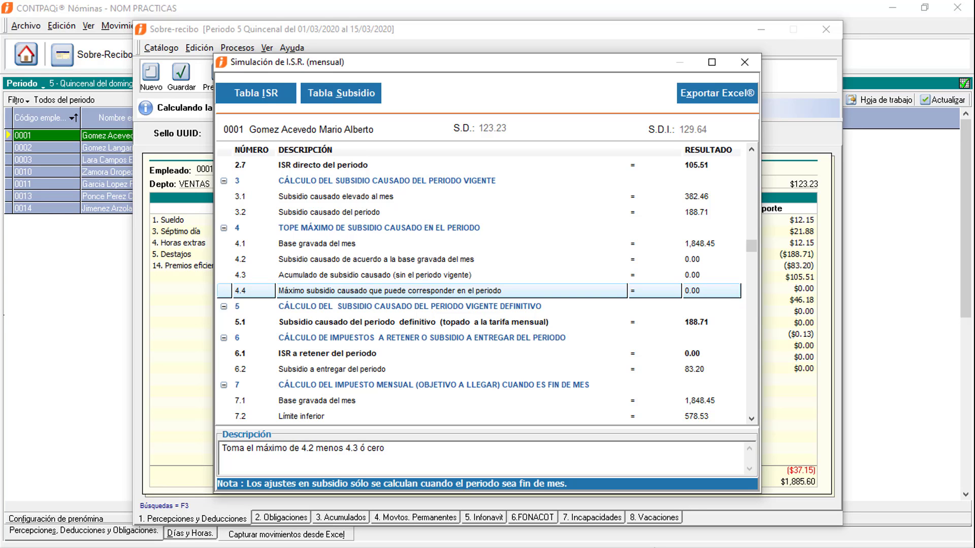
Step: Switch to the exported simulation sheet Hoja1 in Excel
key("super+Tab")
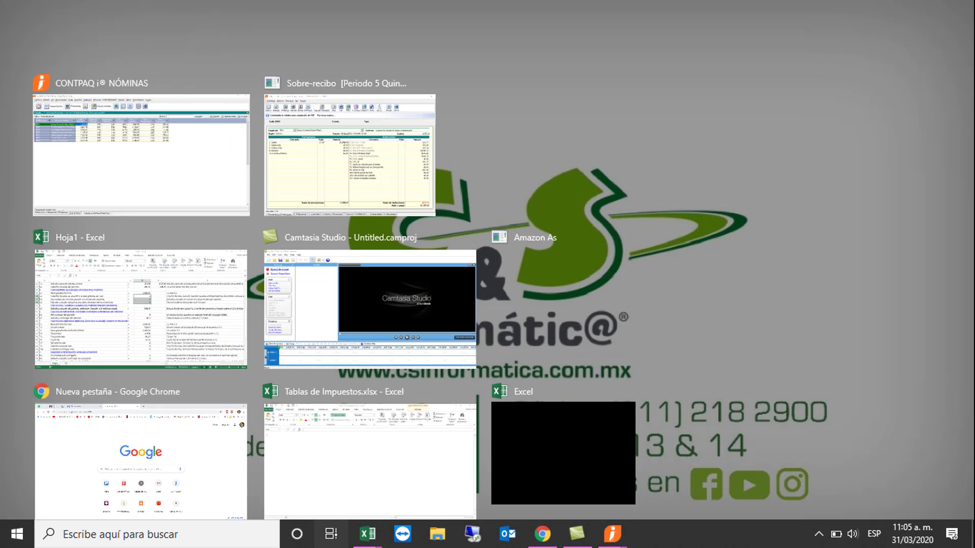
key("super+Tab")
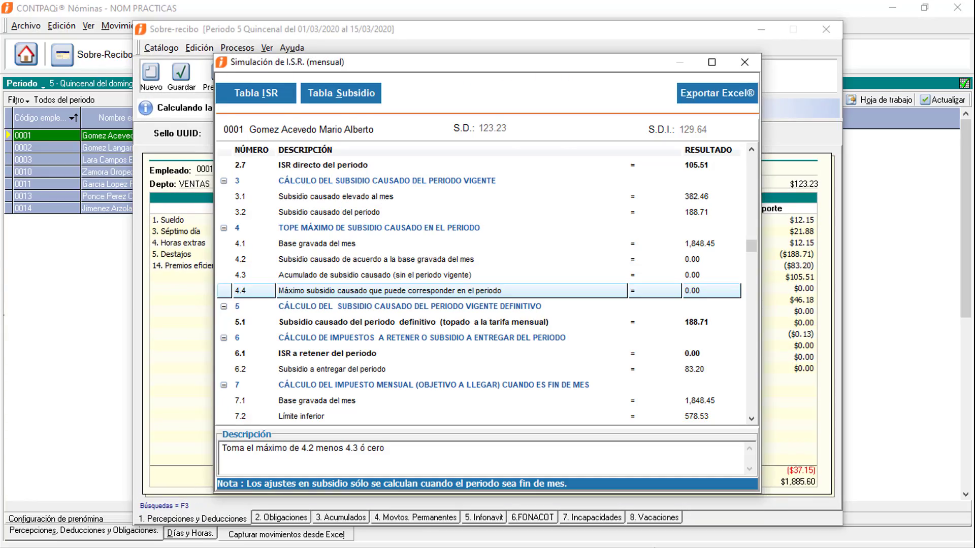
key("super+Tab")
left_click(146, 346)
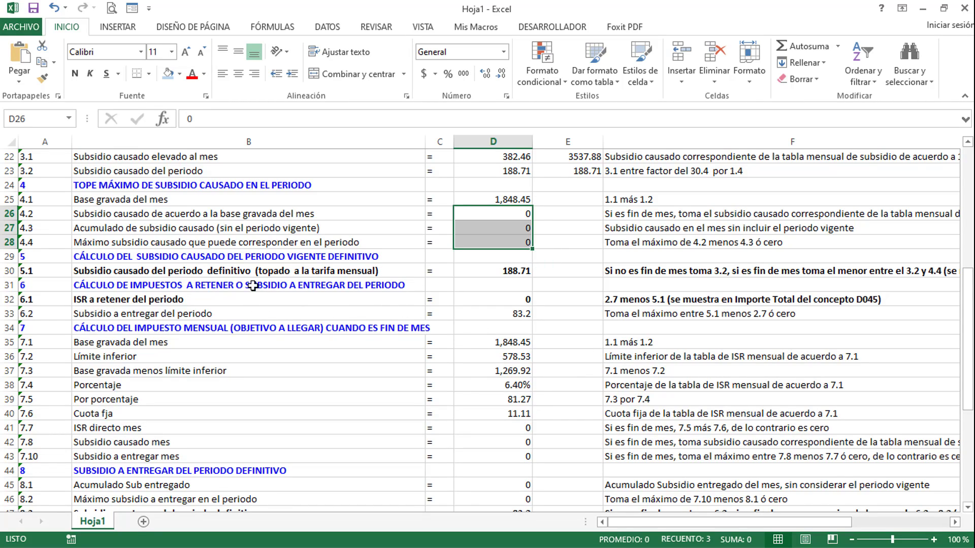
Step: Examine the result and help text of numeral 5.1, Subsidio causado del periodo definitivo, against numerals 3.2 and 4.4
left_click(223, 260)
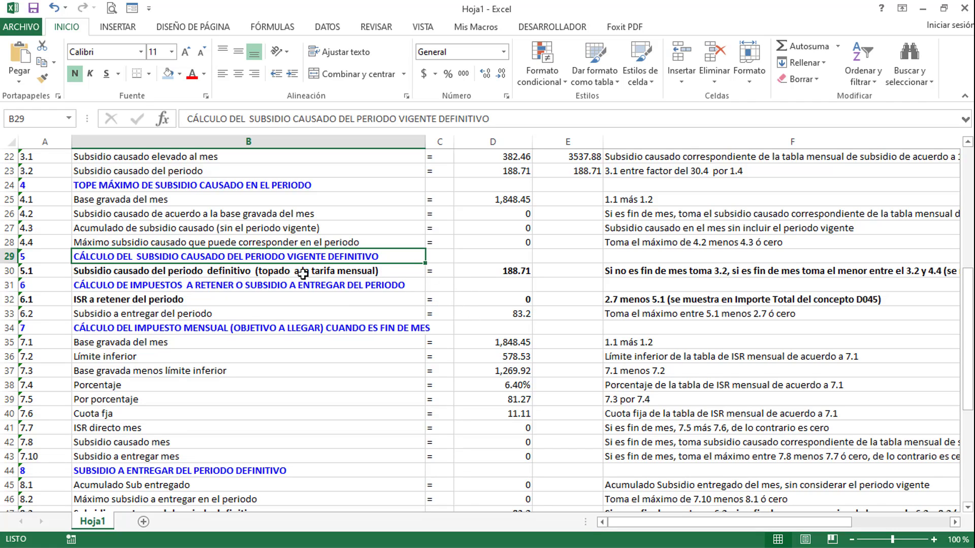
left_click(511, 271)
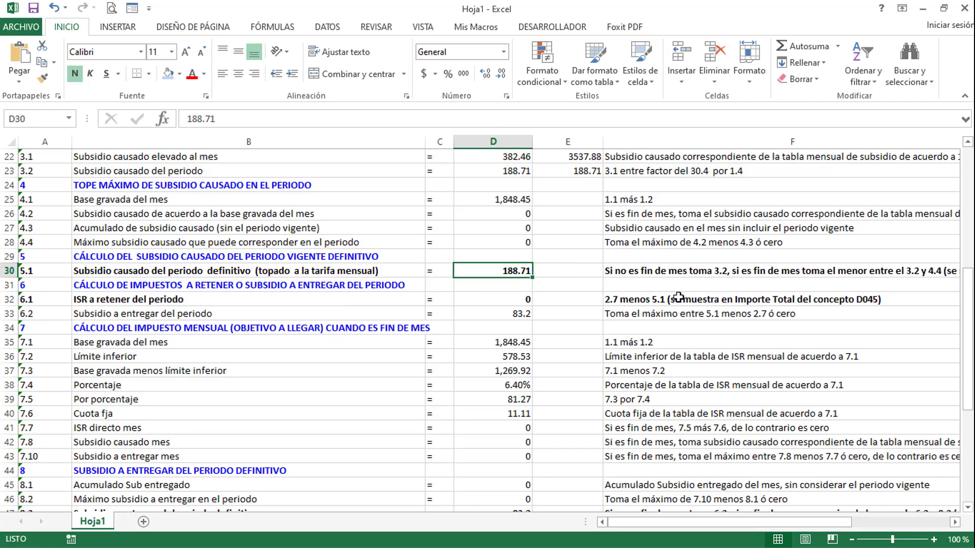
left_click(652, 269)
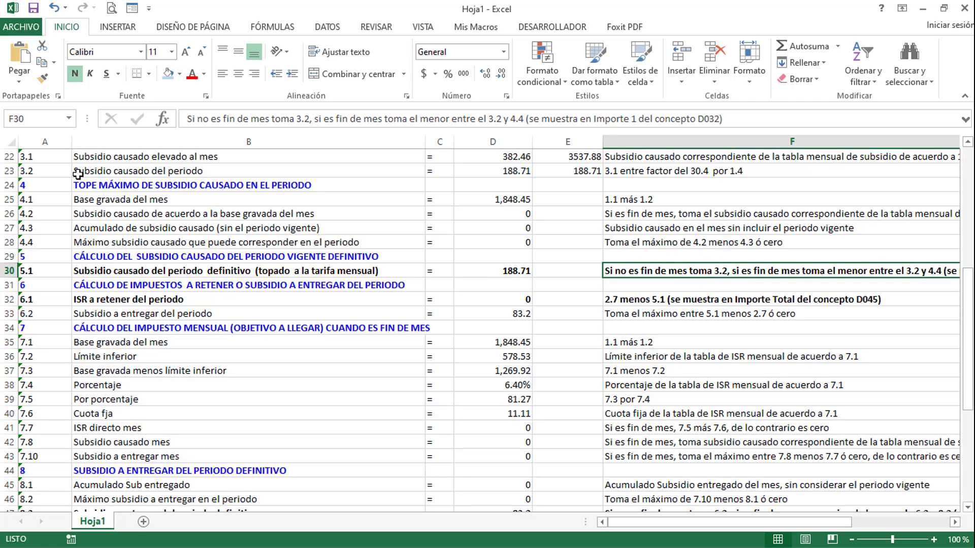
left_click(157, 175)
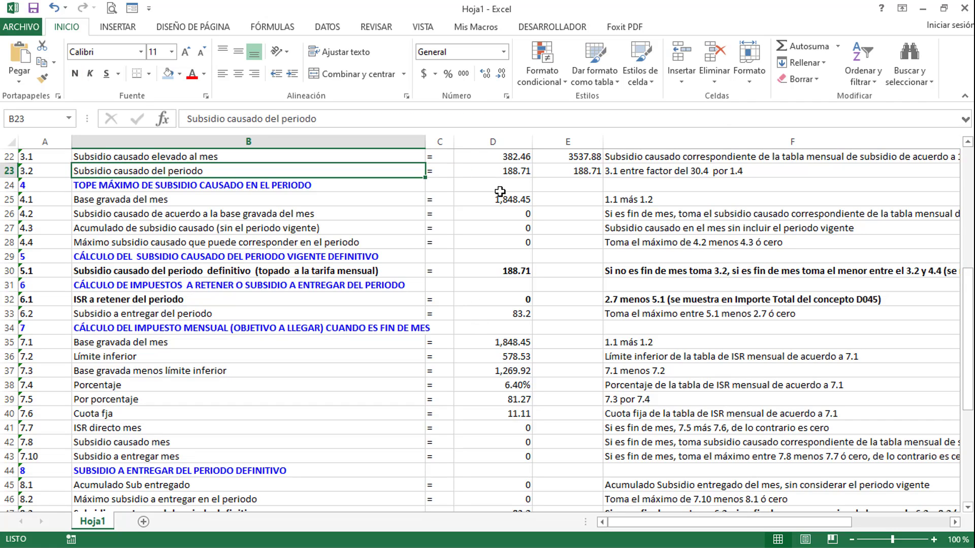
left_click(498, 171)
left_click(509, 270)
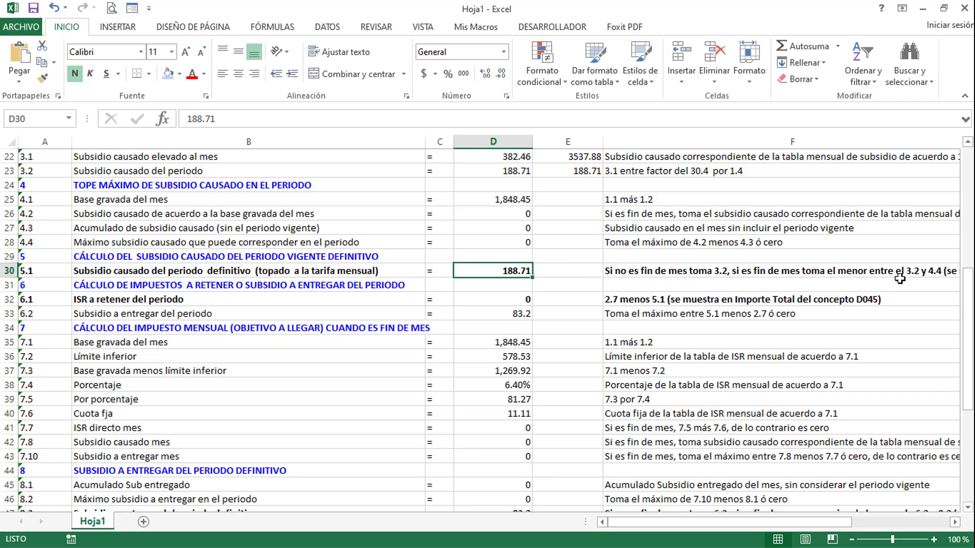
left_click_drag(819, 522, 782, 542)
left_click(93, 242)
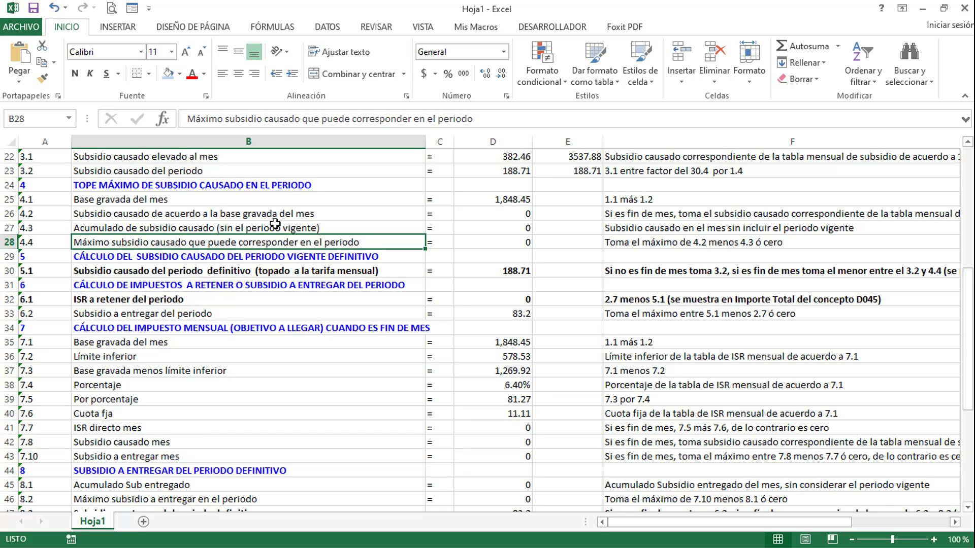
Step: Examine numeral 6.1, ISR a retener del periodo, in section 6 and its help text
scroll(276, 223, "down", 1)
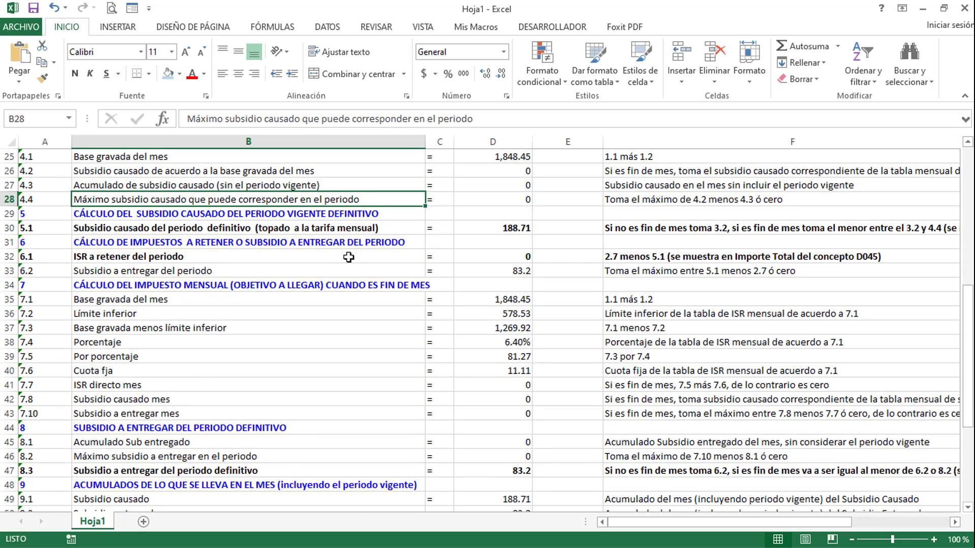
scroll(117, 231, "down", 1)
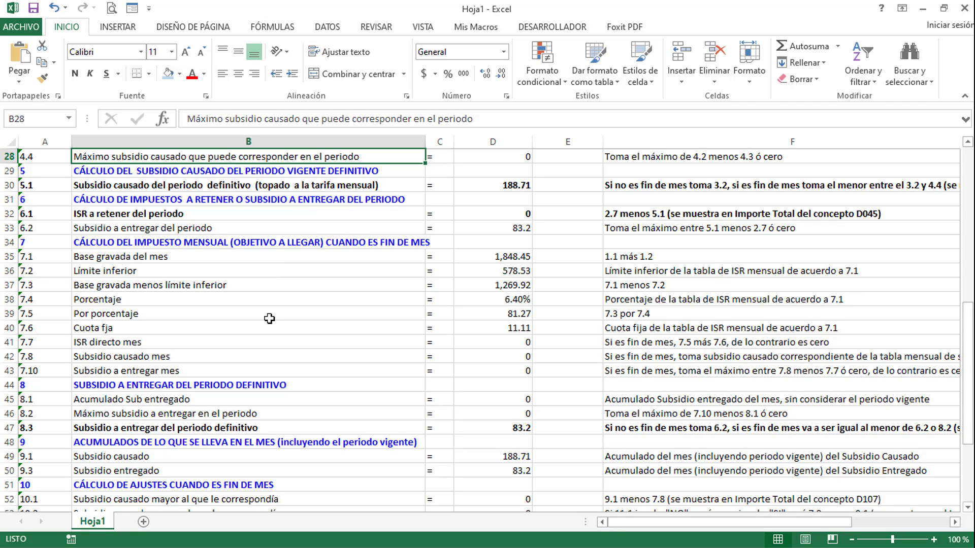
left_click(61, 215)
left_click(147, 214)
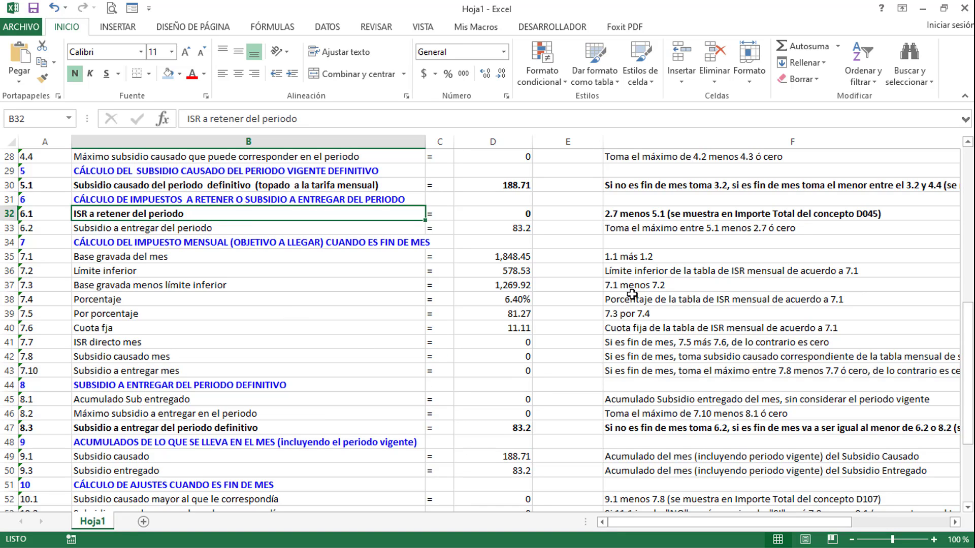
scroll(674, 379, "up", 1)
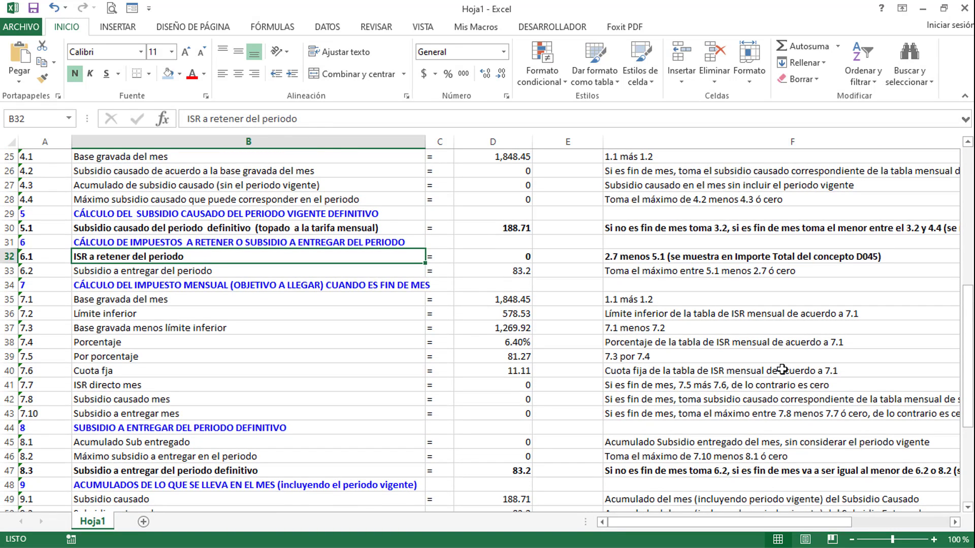
scroll(782, 369, "up", 1)
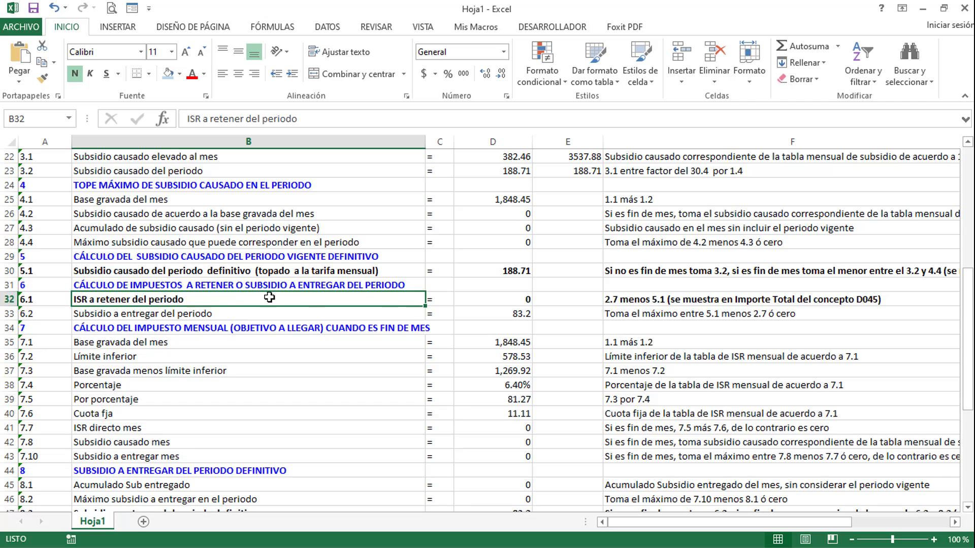
left_click(641, 298)
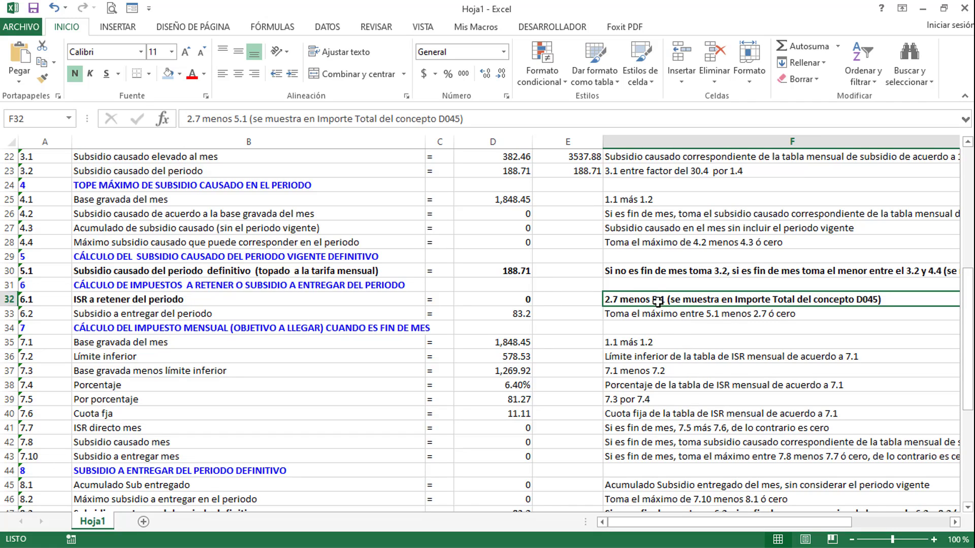
Step: Calculate ISR a retener del periodo in E32 with =D20-D30 and compare it with the exported result in D32
left_click(559, 299)
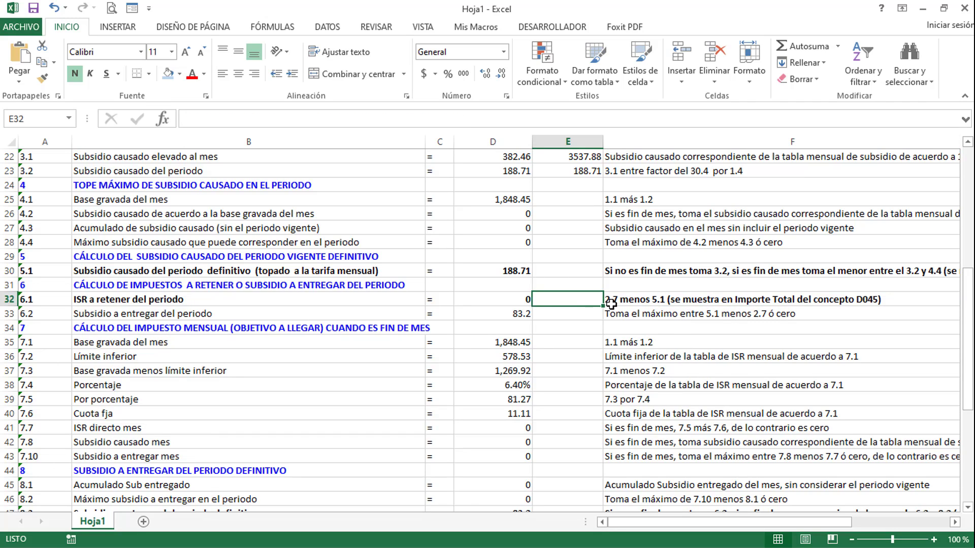
type("=")
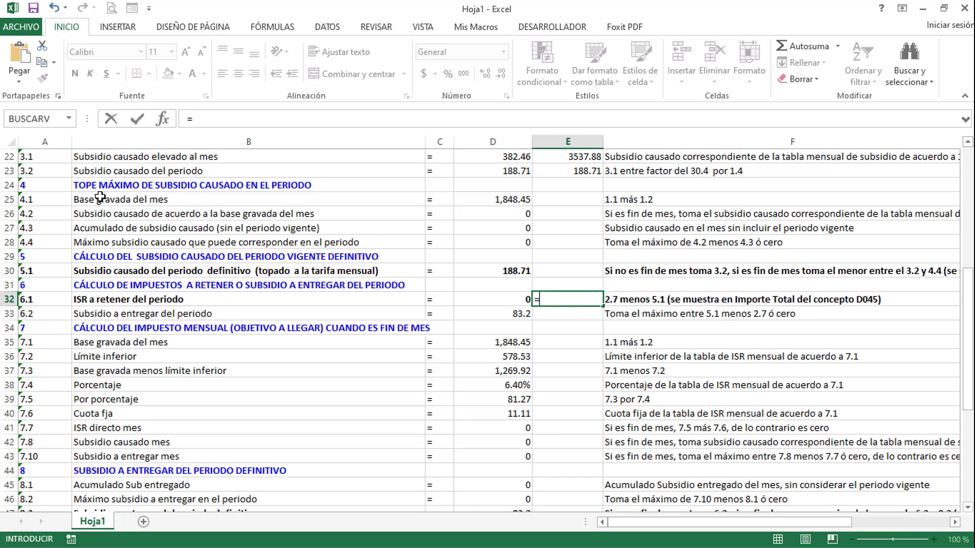
scroll(119, 175, "up", 1)
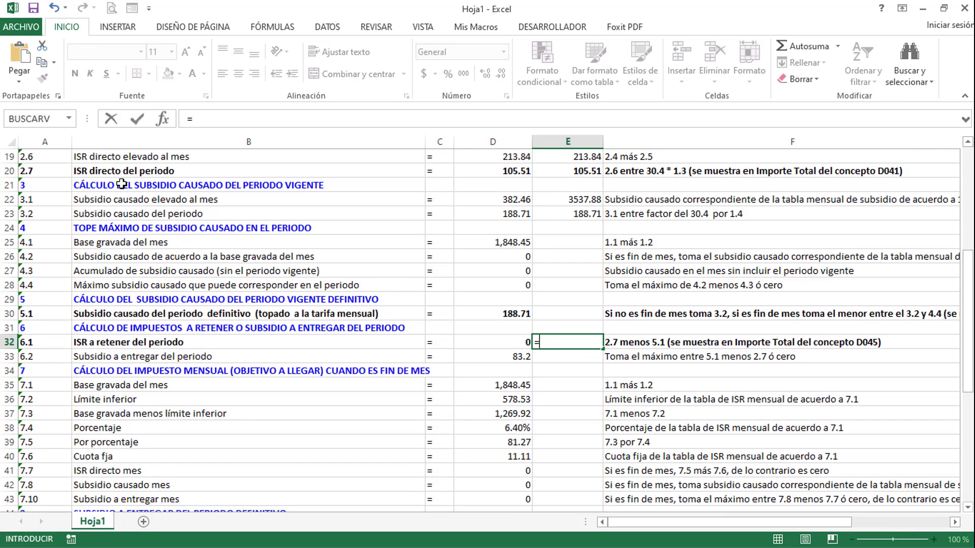
left_click(125, 172)
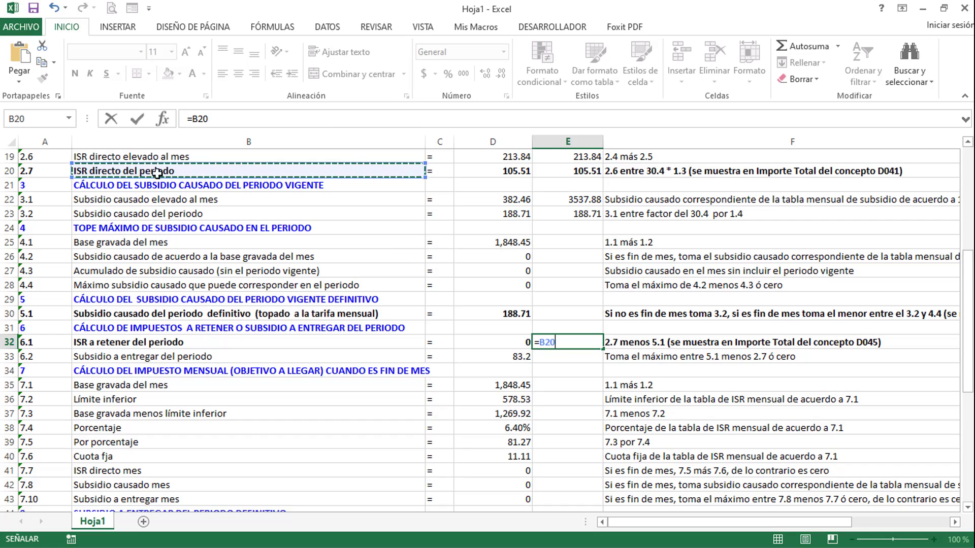
left_click(492, 173)
type("-")
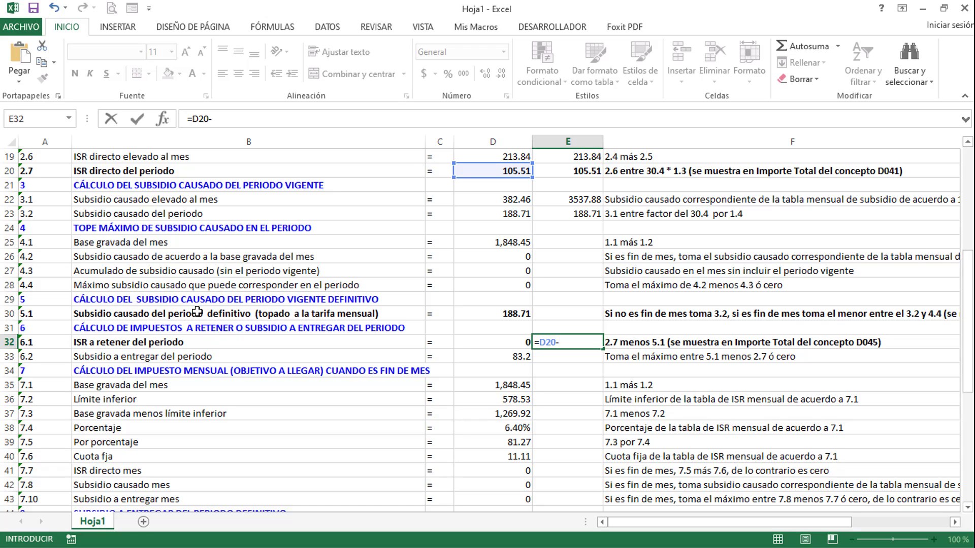
left_click(500, 312)
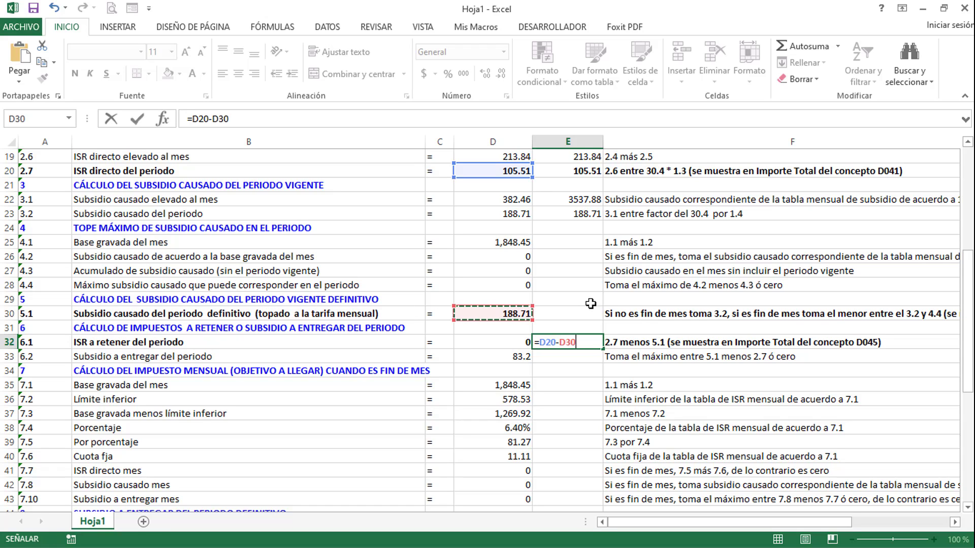
key("Return")
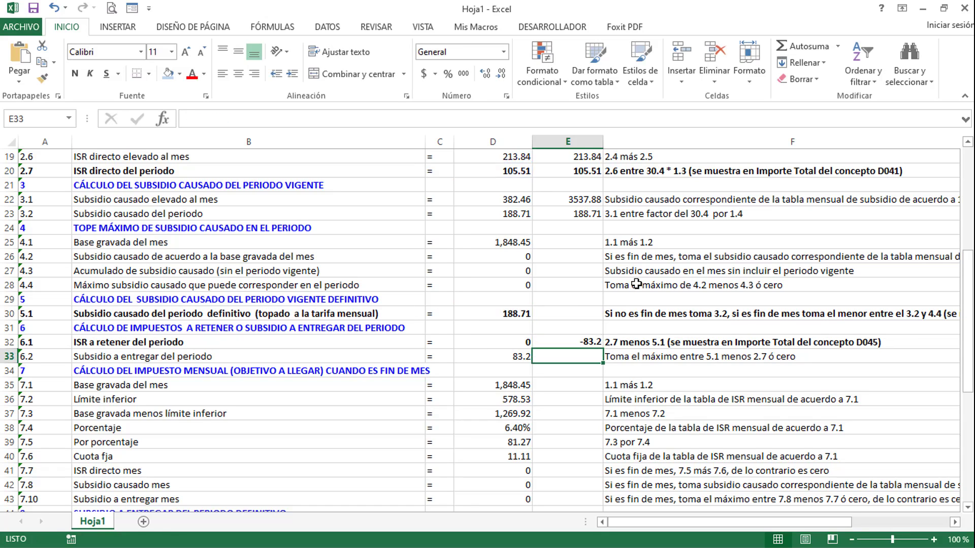
left_click(571, 343)
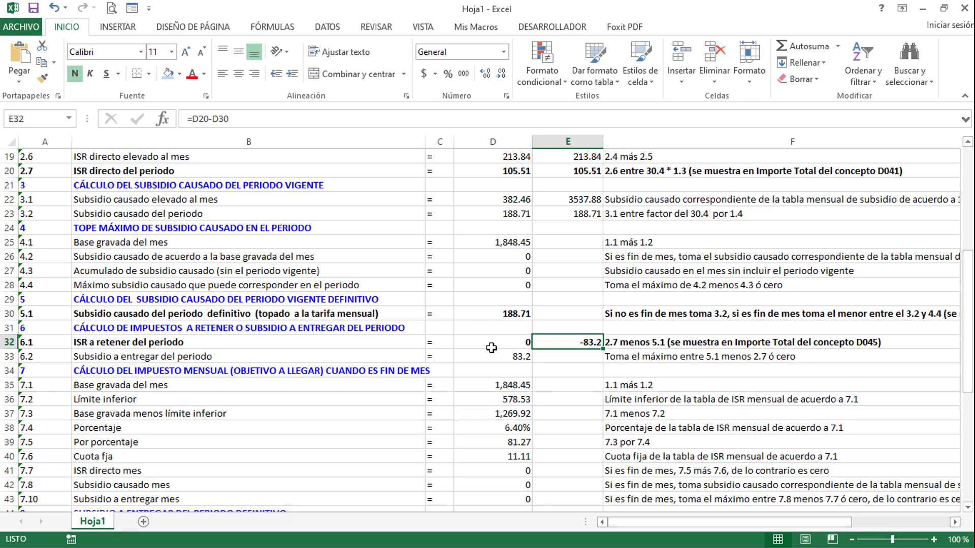
left_click(491, 347)
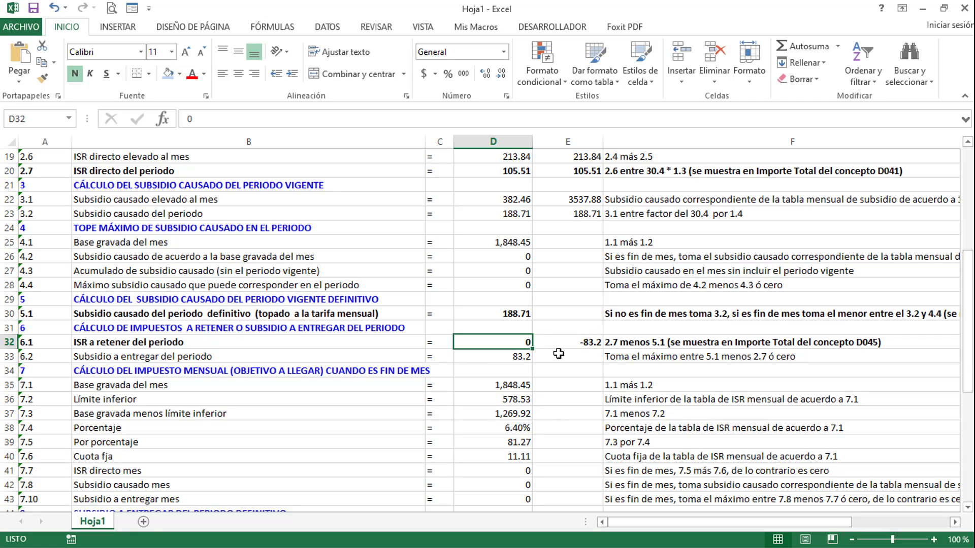
Step: Examine numeral 6.2, Subsidio a entregar del periodo, and its help text against the calculated difference in E32
left_click(514, 356)
left_click(561, 341)
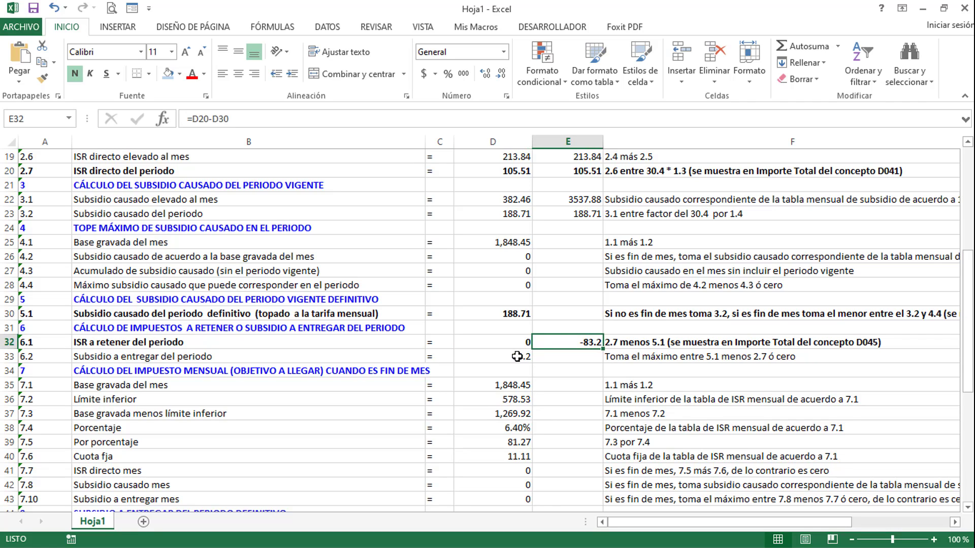
left_click(511, 362)
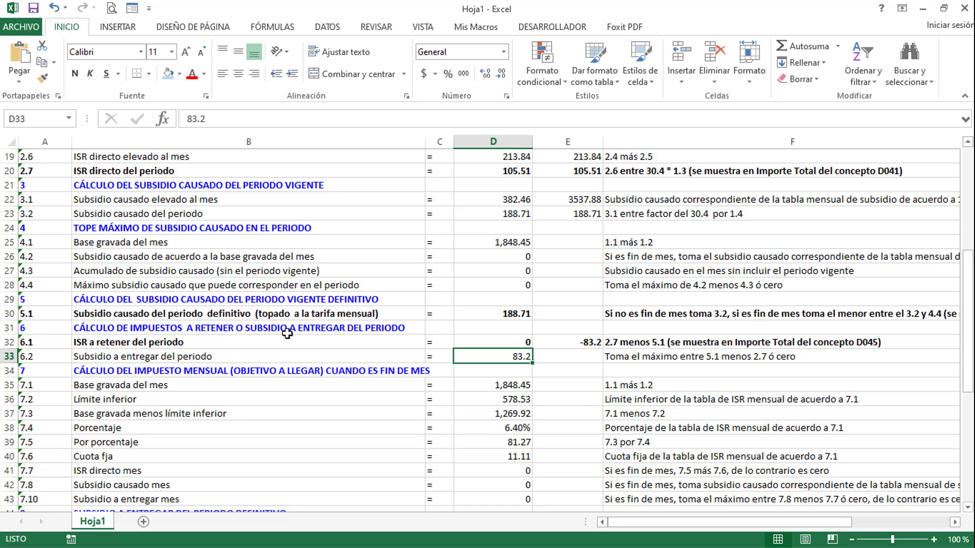
scroll(440, 225, "down", 1)
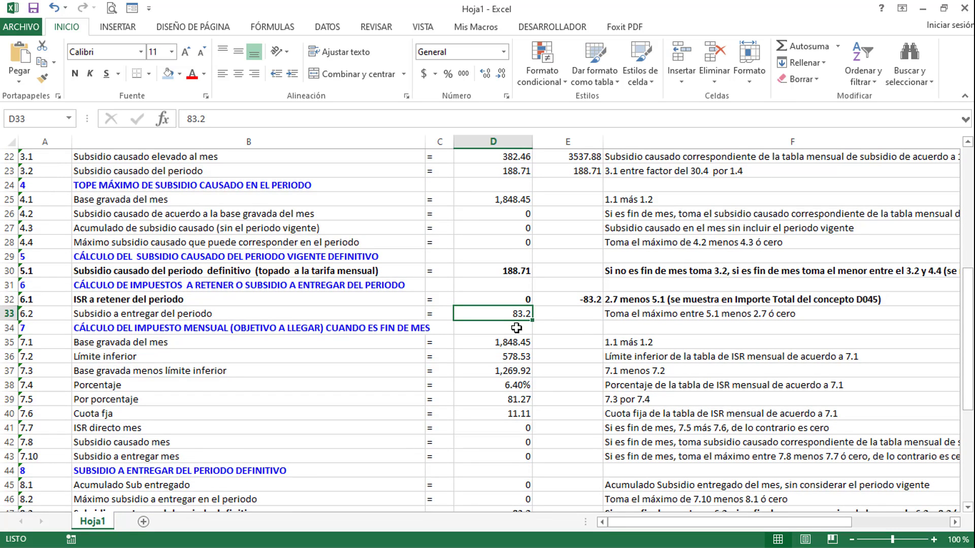
left_click(655, 315)
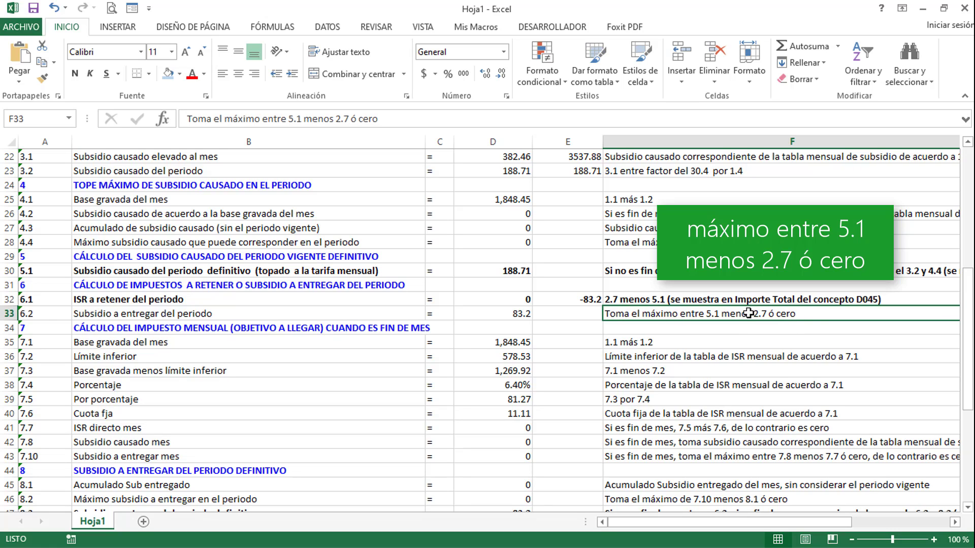
left_click(568, 315)
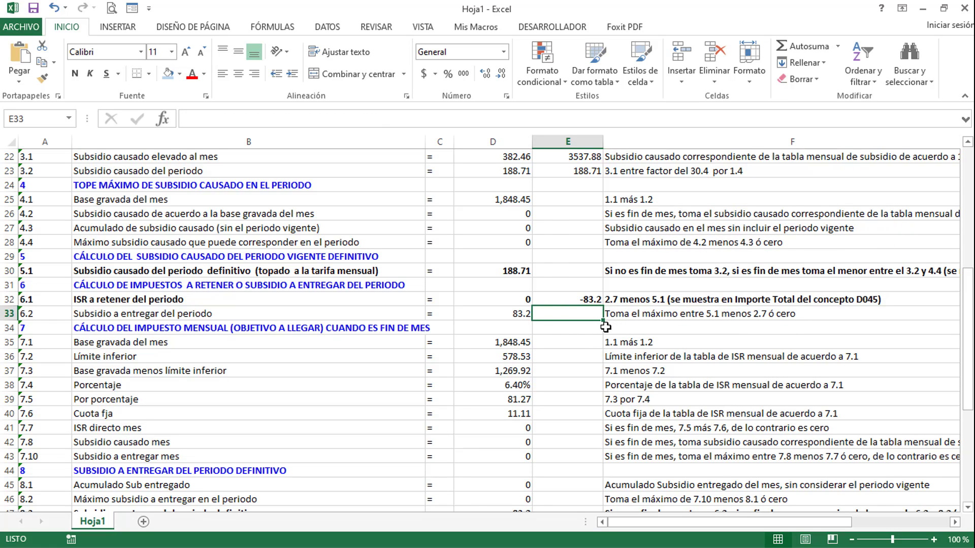
left_click(545, 300)
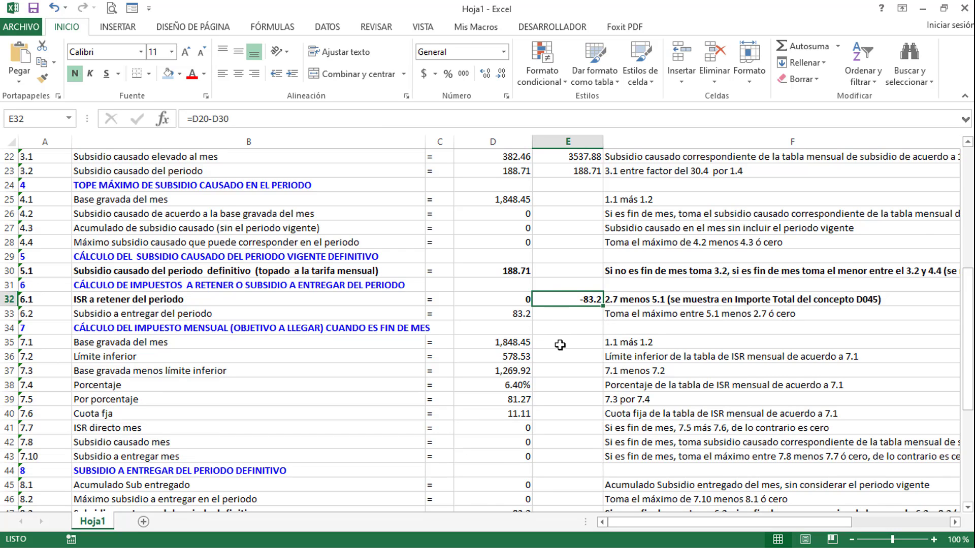
Step: Examine numeral 7.1, Base gravada del mes, in section 7 and check it against numerals 1.1 and 1.2 in D7:D8
scroll(560, 346, "down", 1)
scroll(629, 333, "down", 1)
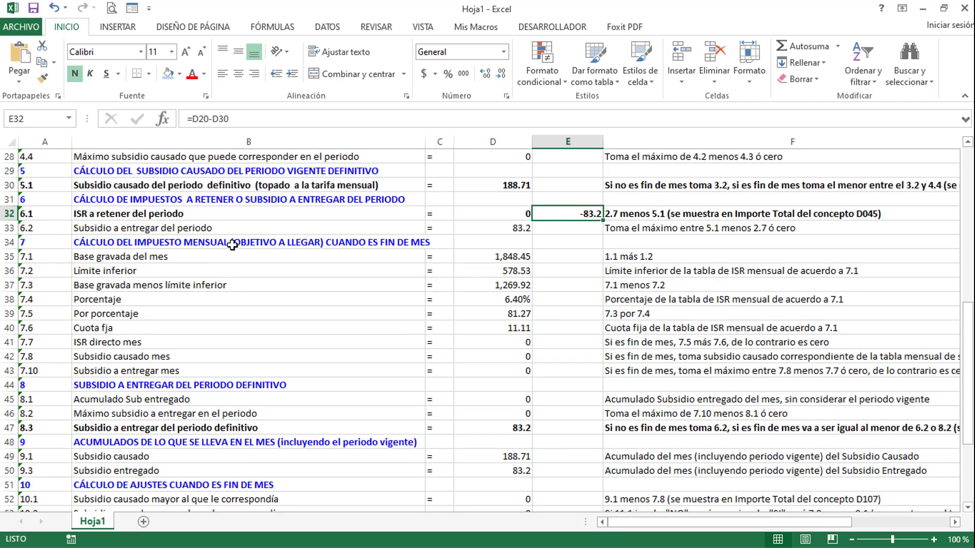
left_click(232, 245)
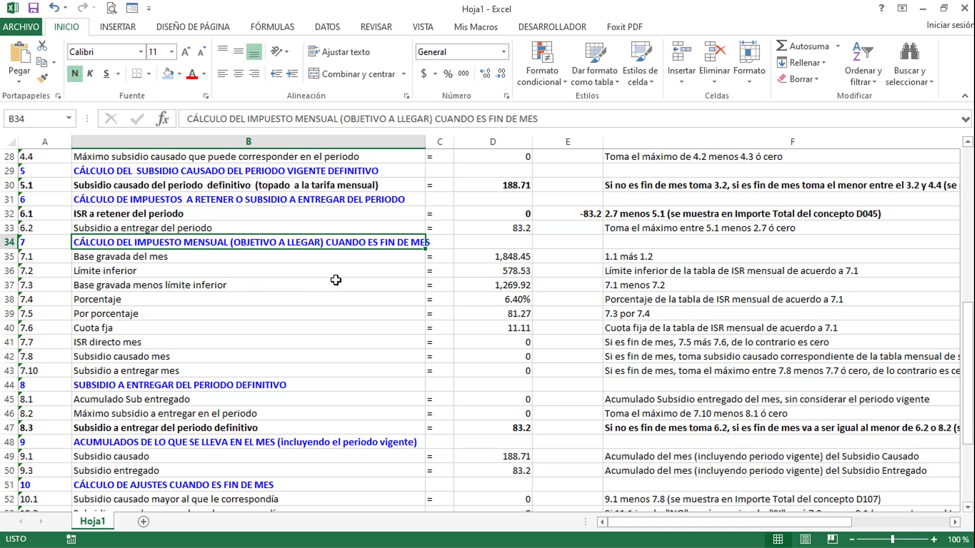
left_click(216, 260)
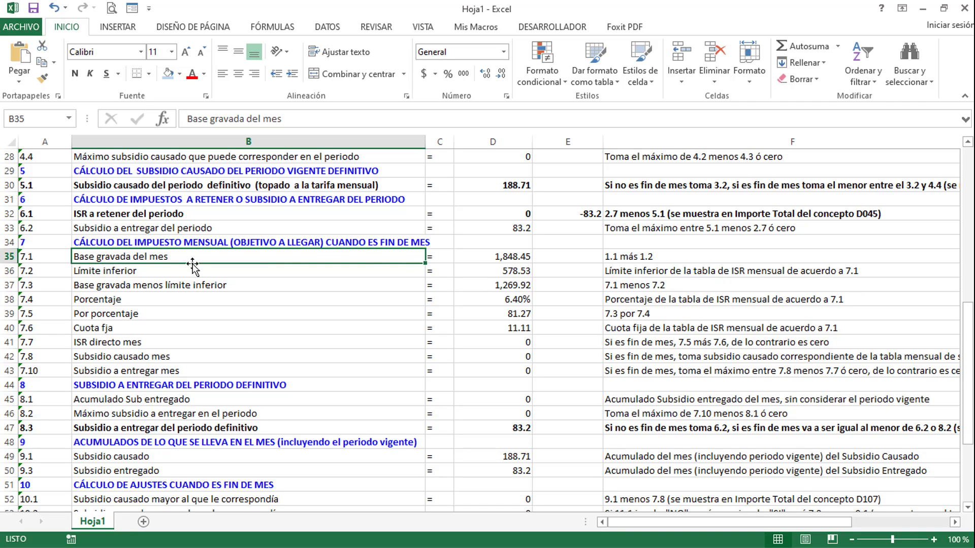
left_click(619, 259)
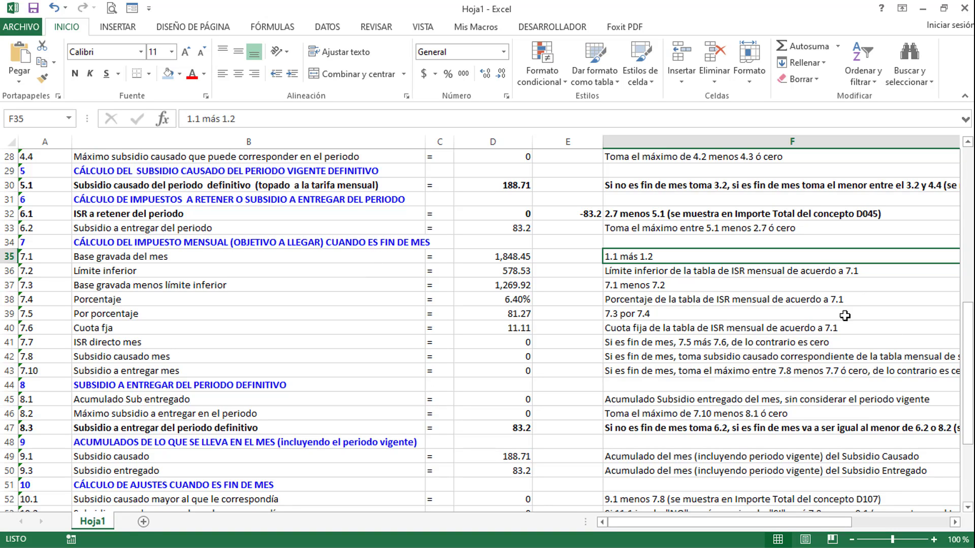
scroll(368, 296, "up", 7)
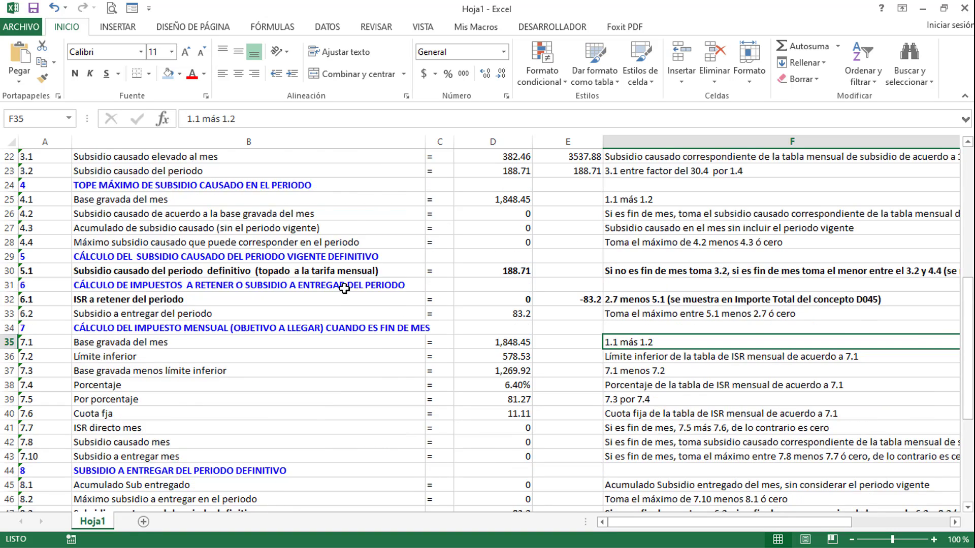
scroll(340, 286, "up", 2)
left_click_drag(501, 239, 514, 257)
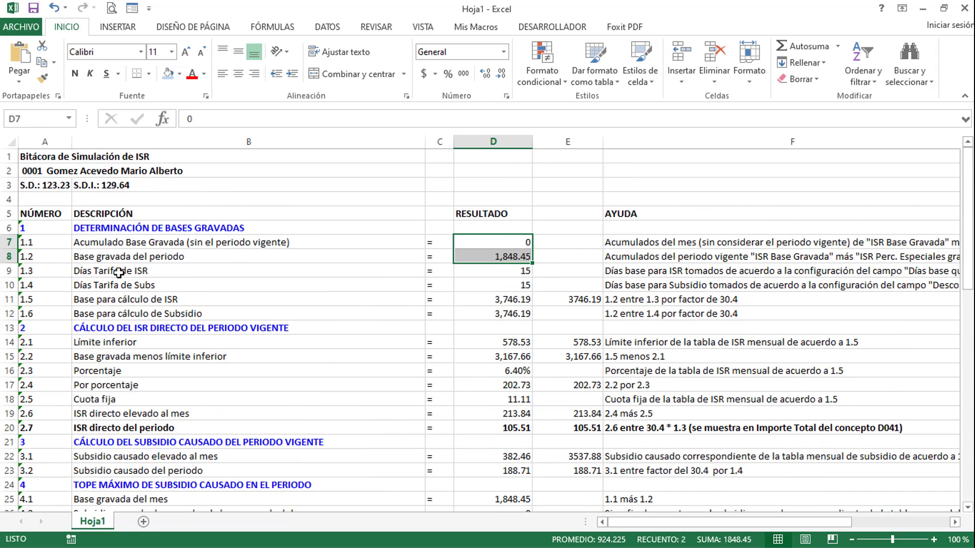
scroll(458, 276, "down", 2)
scroll(458, 276, "down", 8)
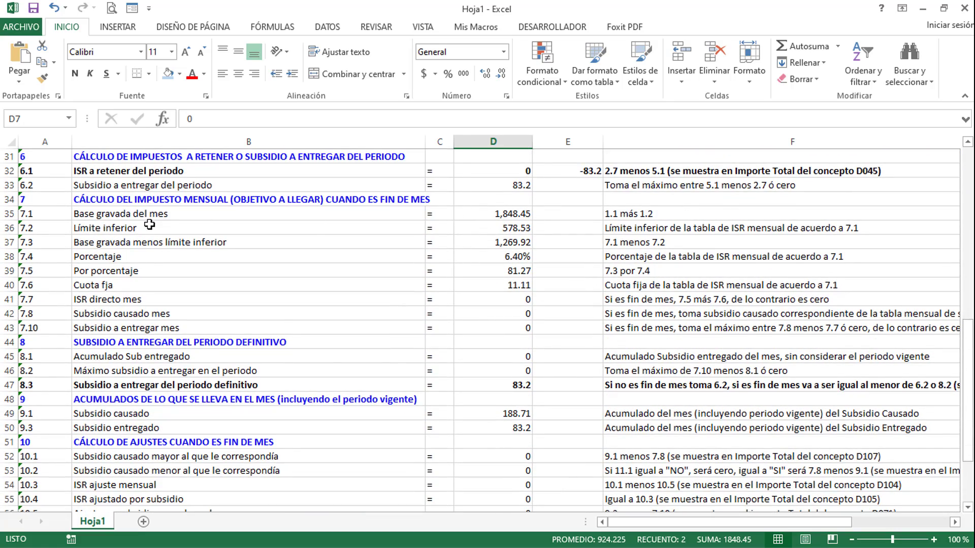
left_click(494, 212)
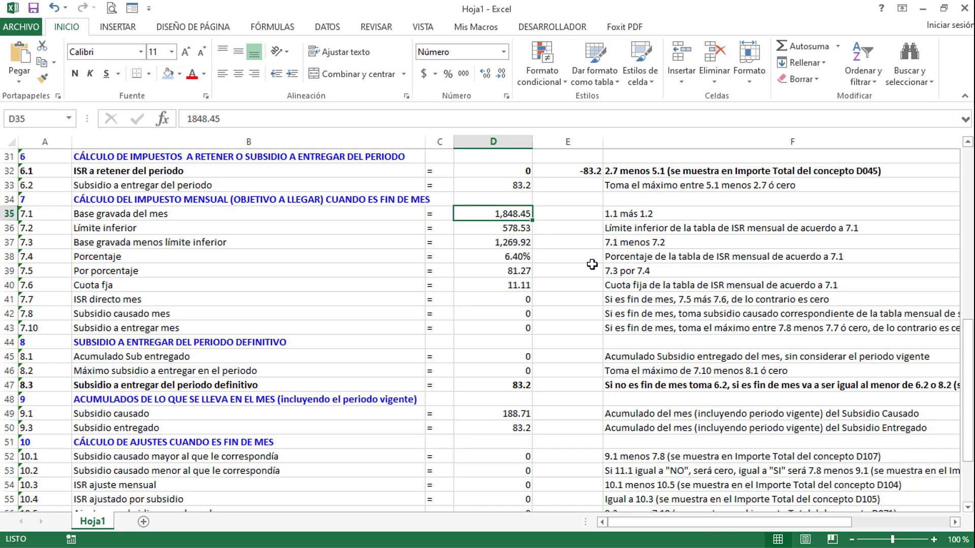
Step: Check numeral 7.2, Límite inferior, in D36 against the lower limits of the monthly ISR table in column I
left_click(482, 230)
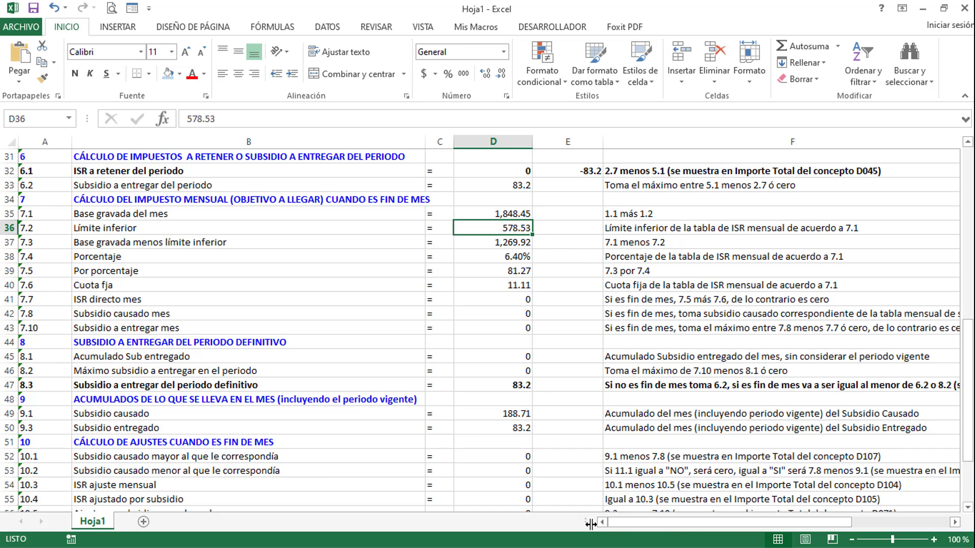
left_click_drag(648, 523, 738, 537)
scroll(711, 439, "up", 8)
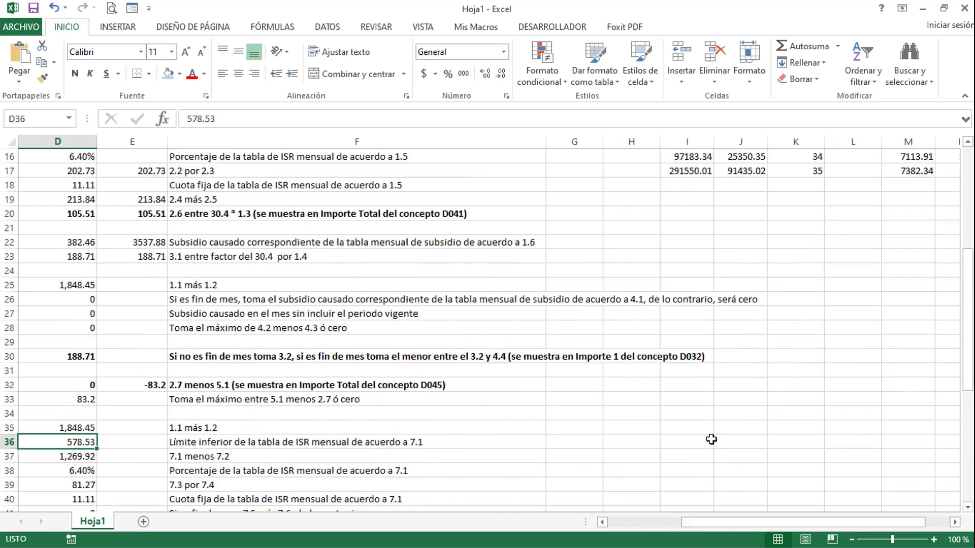
left_click(706, 164)
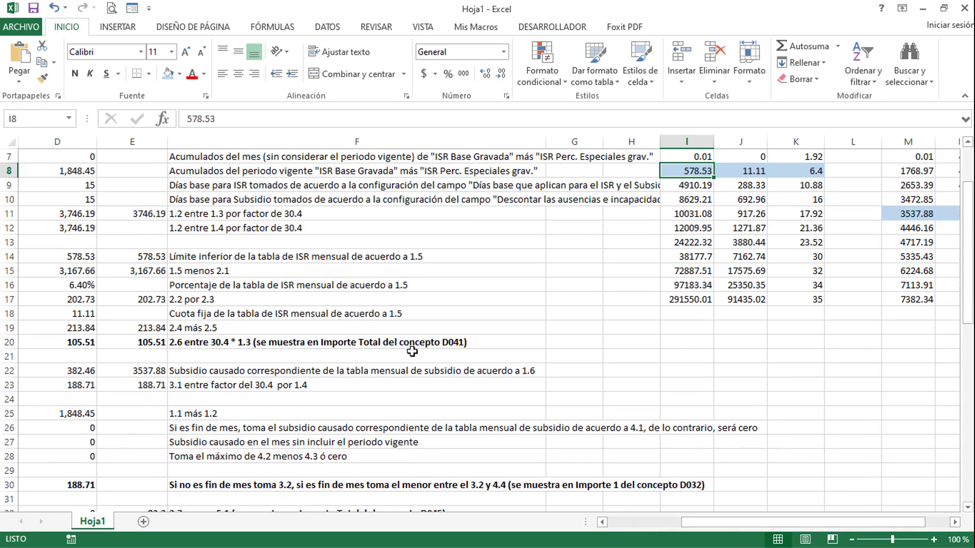
scroll(188, 328, "down", 3)
scroll(188, 328, "down", 2)
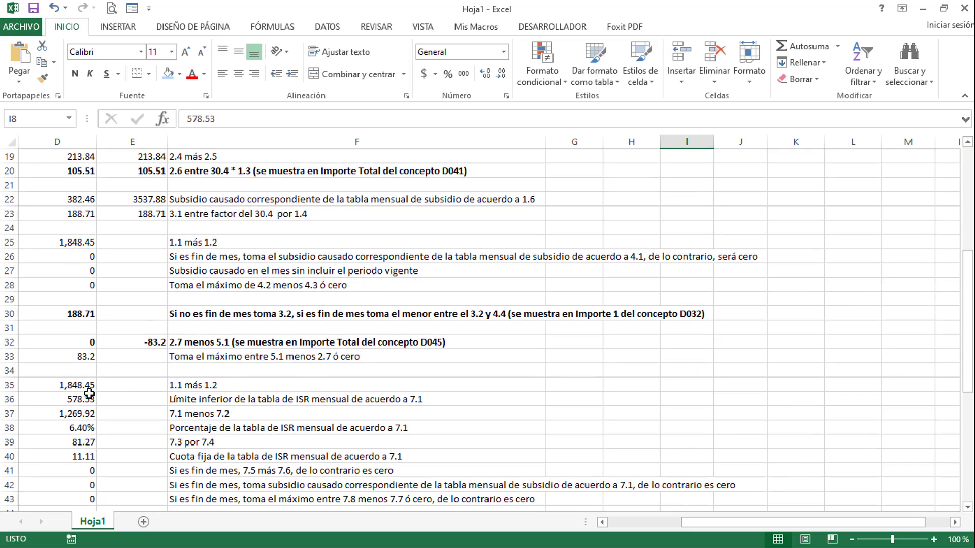
left_click(81, 399)
left_click_drag(693, 526, 620, 532)
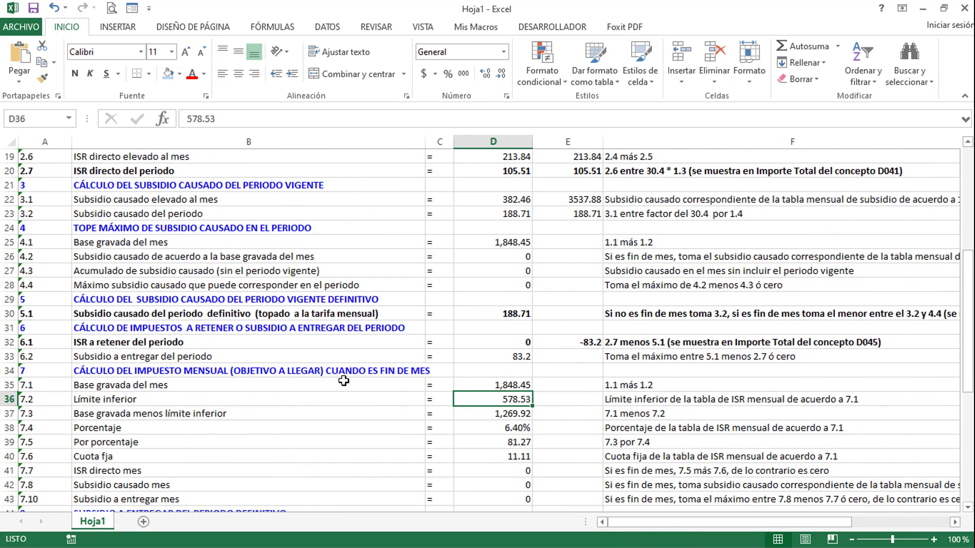
Step: Calculate numeral 7.3, Base gravada menos límite inferior, in E37 with =D35-D36
left_click(485, 414)
left_click(564, 413)
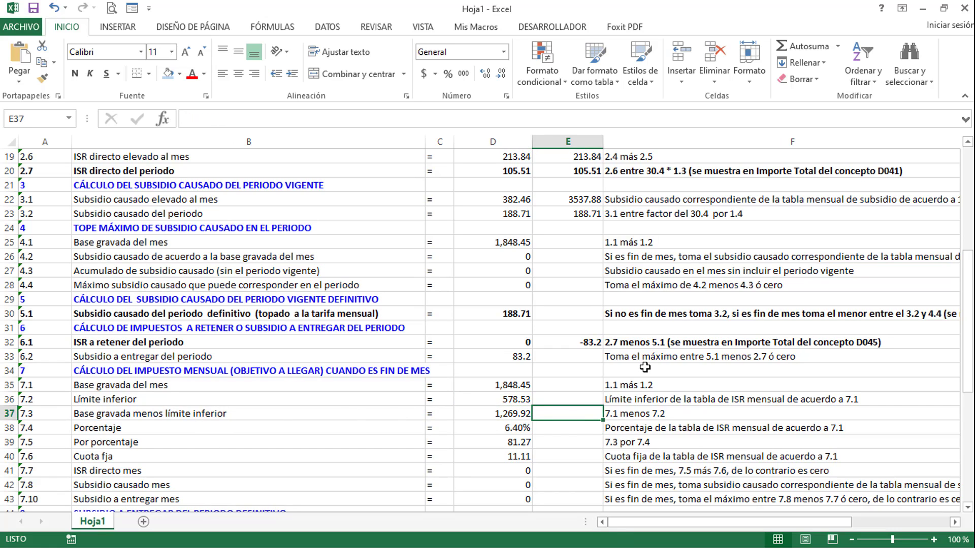
type("=")
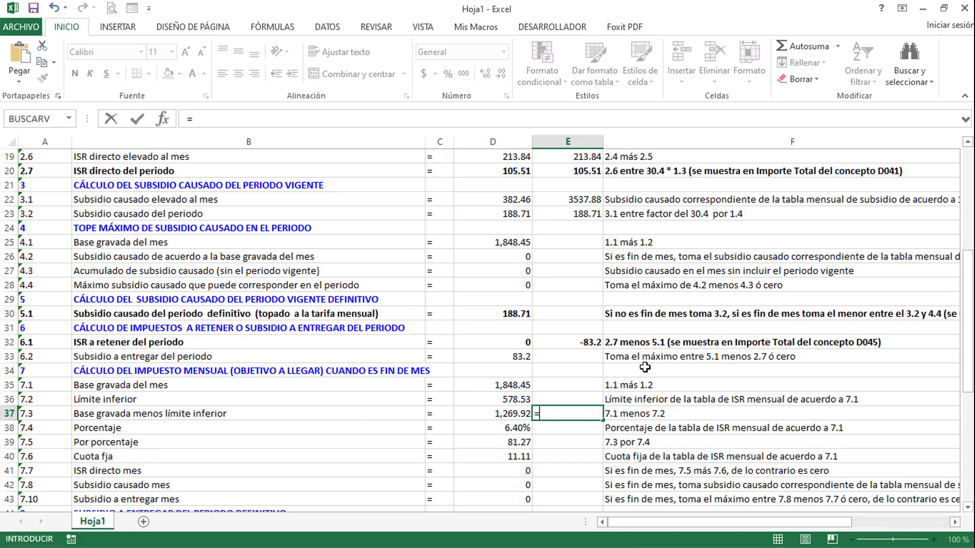
left_click(491, 388)
type("-")
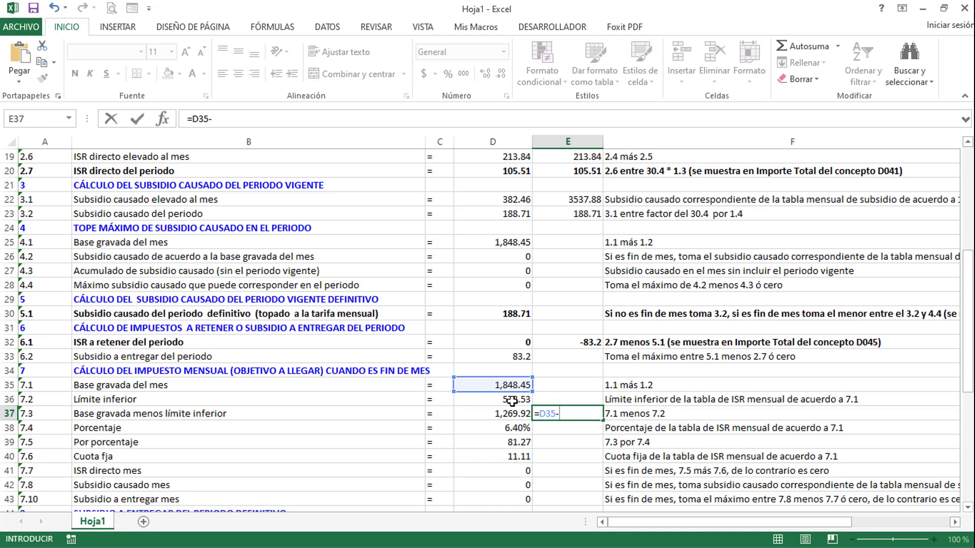
left_click(512, 402)
key("Return")
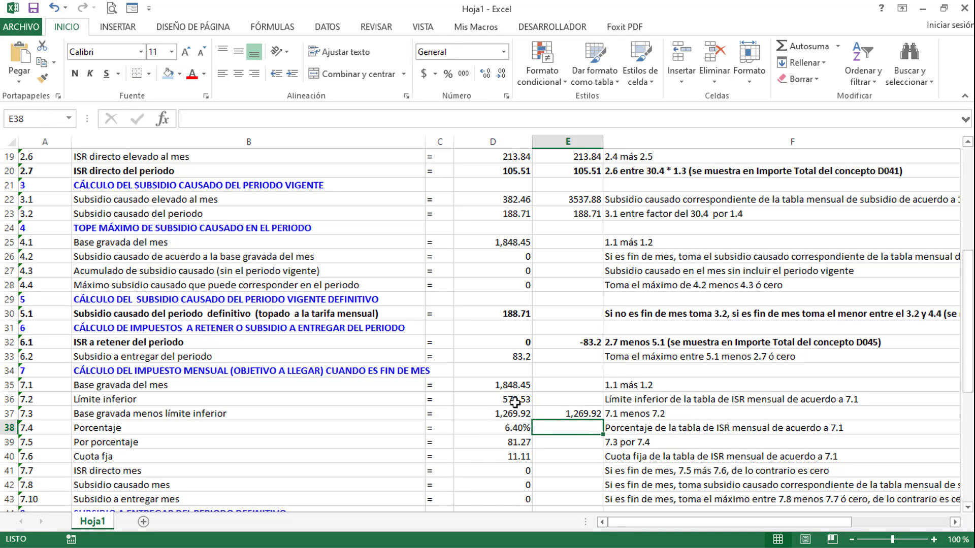
Step: Calculate numeral 7.5, Por porcentaje, in E39 with =E37*D38
left_click(546, 444)
type("=")
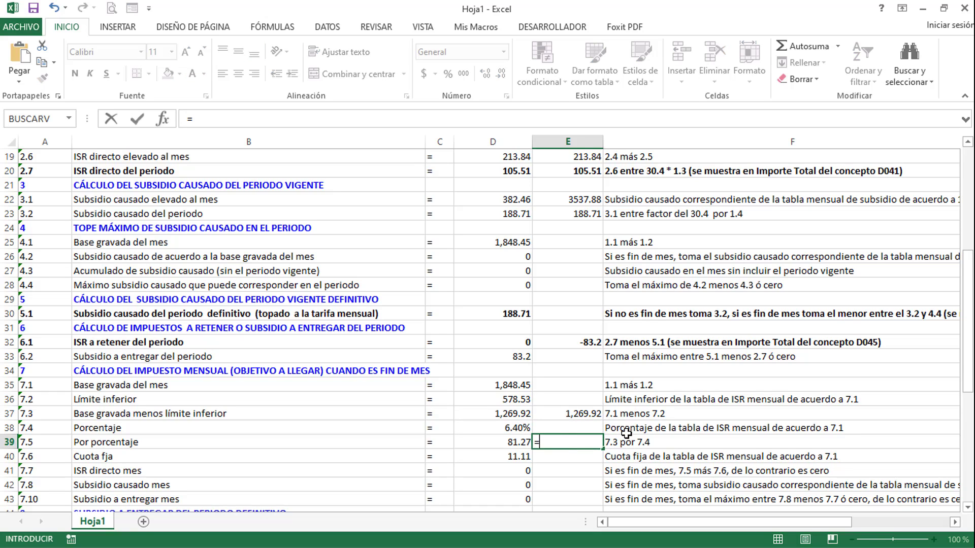
left_click(575, 413)
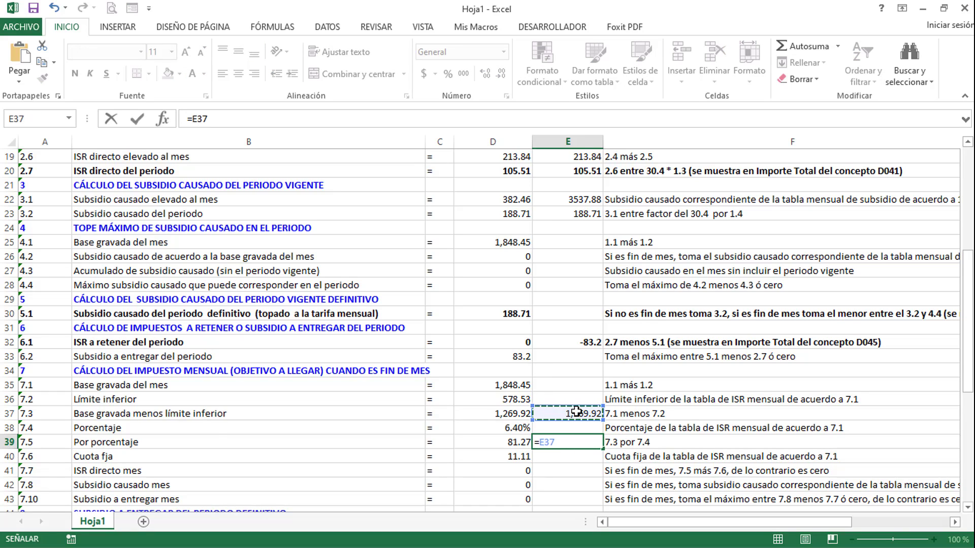
type("*")
left_click(496, 430)
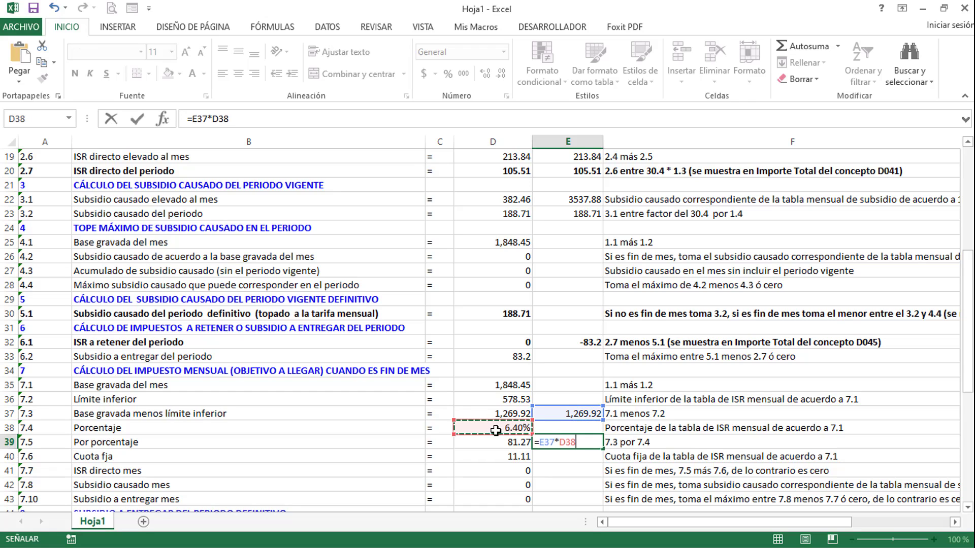
key("Return")
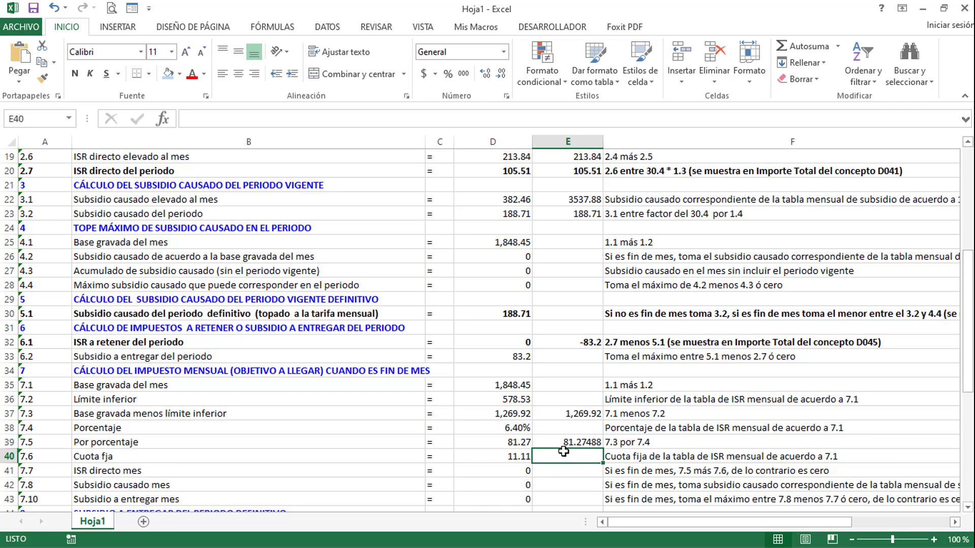
Step: Examine numeral 7.7, ISR directo mes, reading its month-end help text and its exported result in D41
scroll(567, 451, "down", 1)
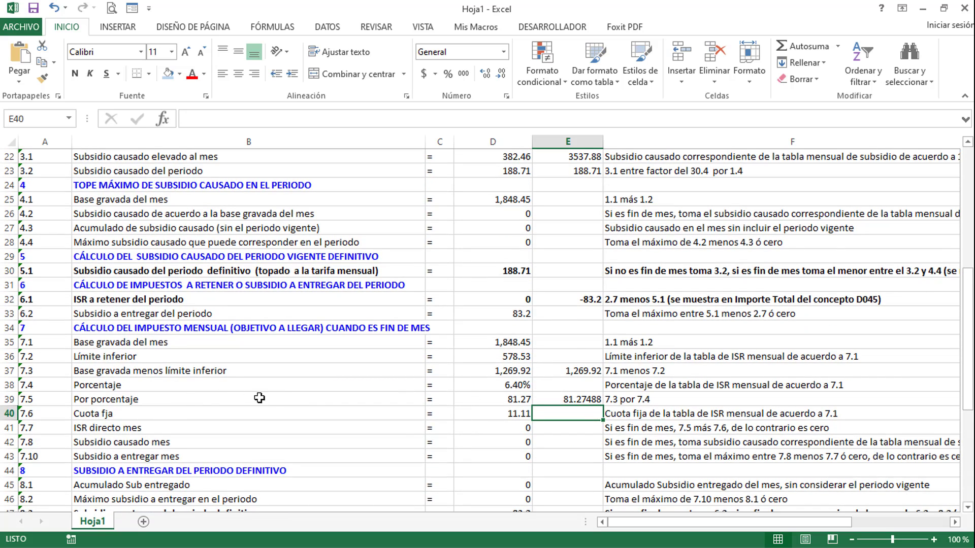
left_click(143, 428)
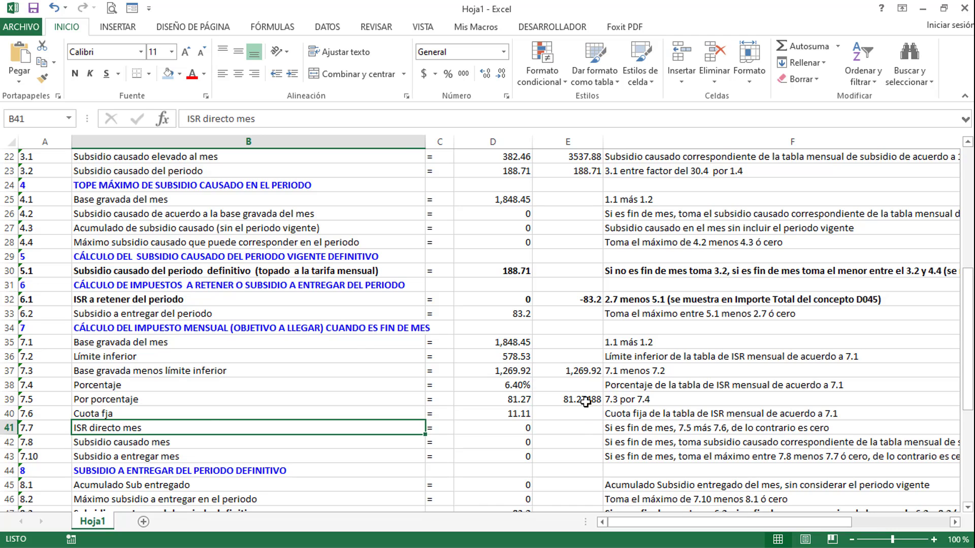
scroll(594, 403, "down", 2)
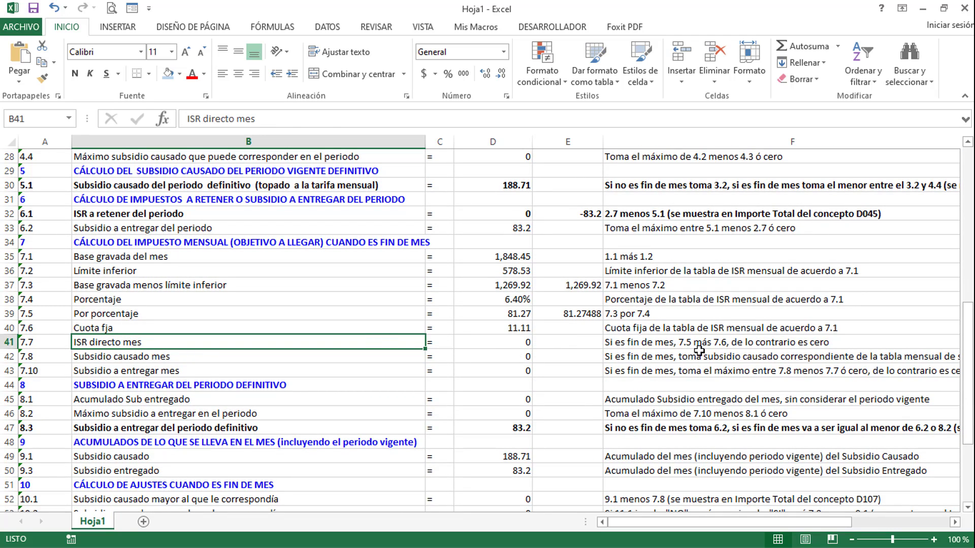
left_click(641, 344)
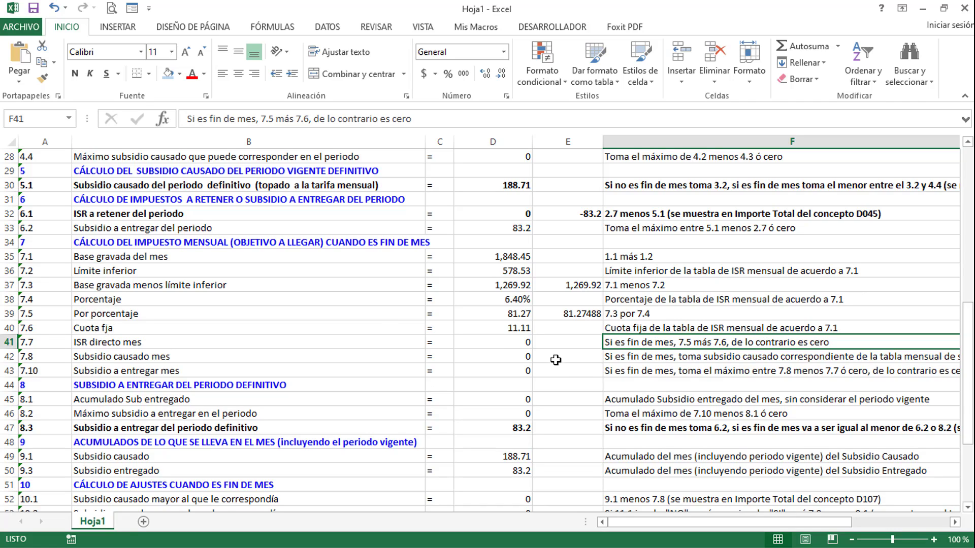
left_click(509, 342)
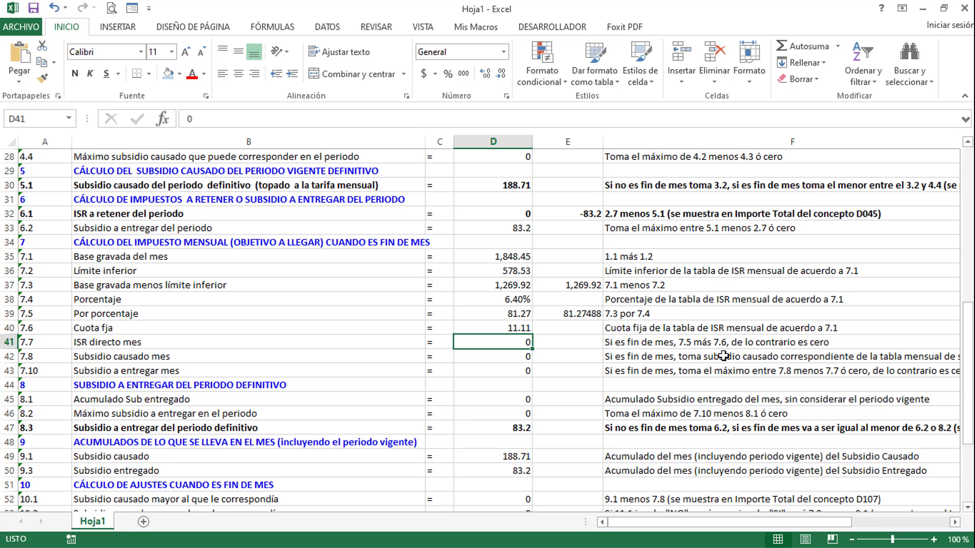
Step: Examine the exported result and month-end help text of numeral 7.8, Subsidio causado mes
scroll(730, 334, "down", 1)
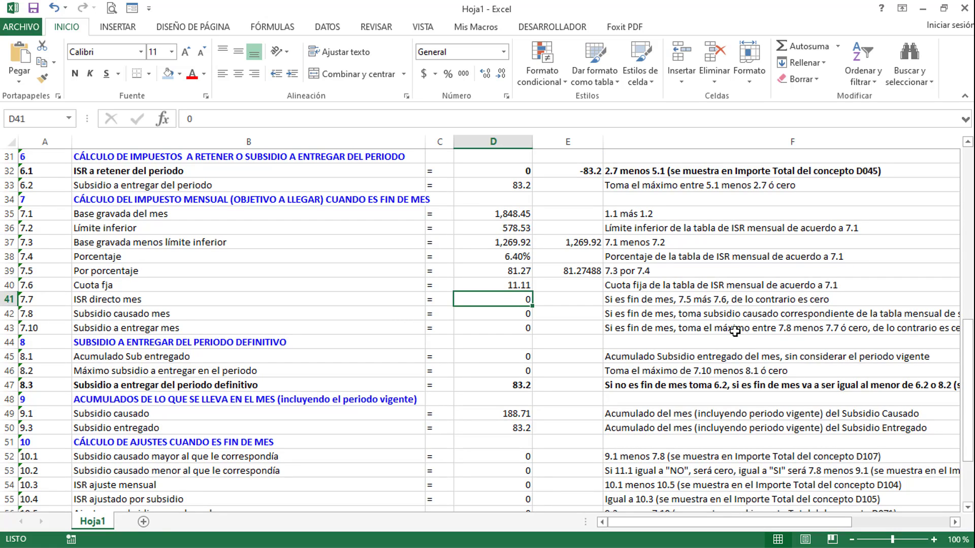
left_click(515, 314)
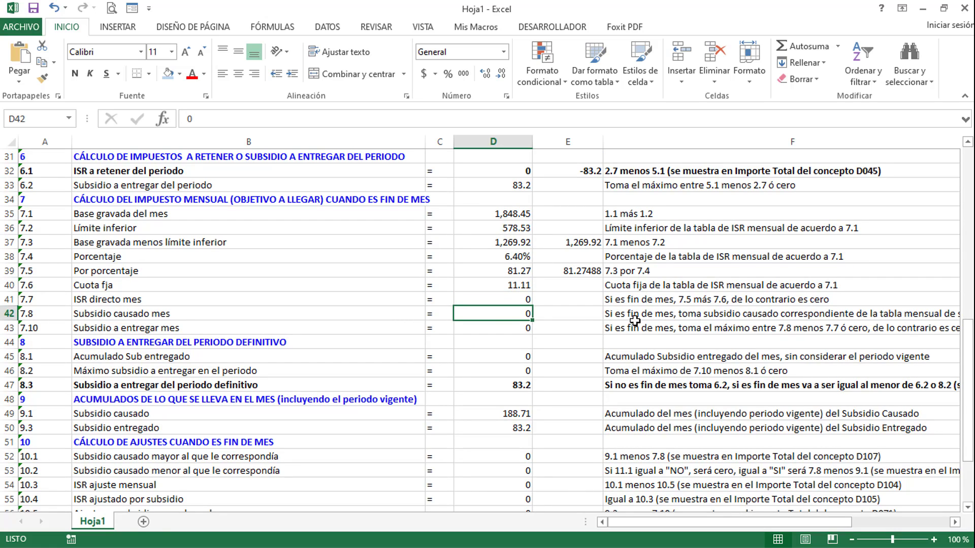
left_click(655, 315)
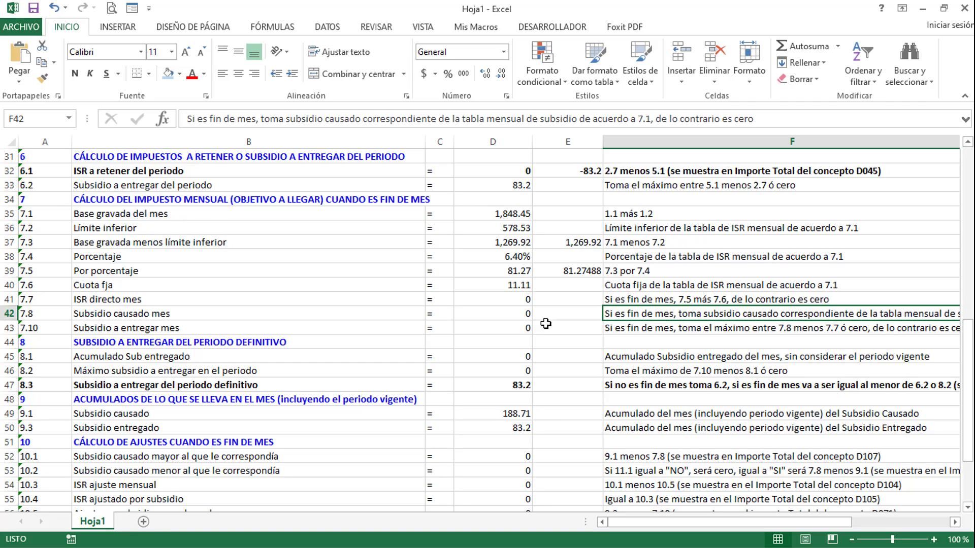
Step: Examine the exported month-end results of numerals 7.7, 7.8 and 7.10 in D41:D43 of section 7
left_click(514, 314)
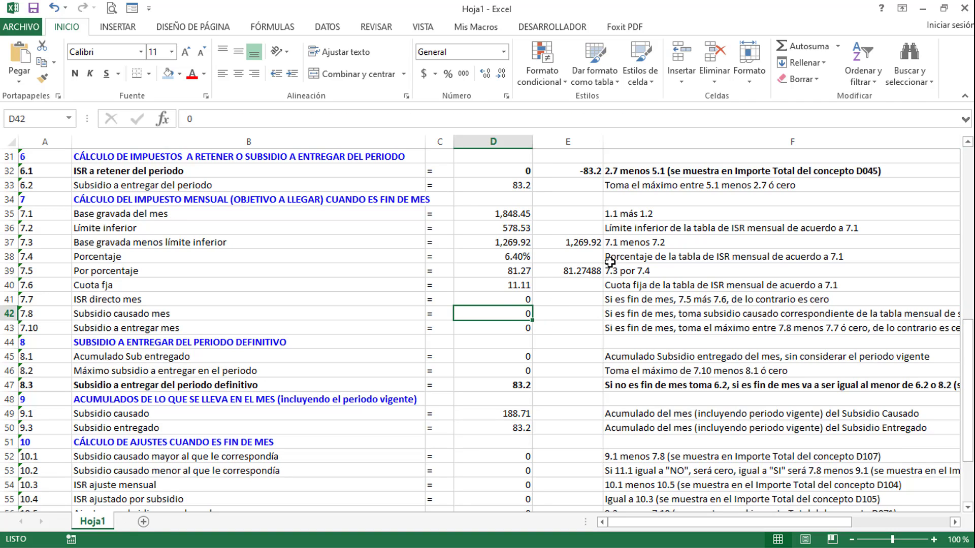
scroll(610, 262, "down", 1)
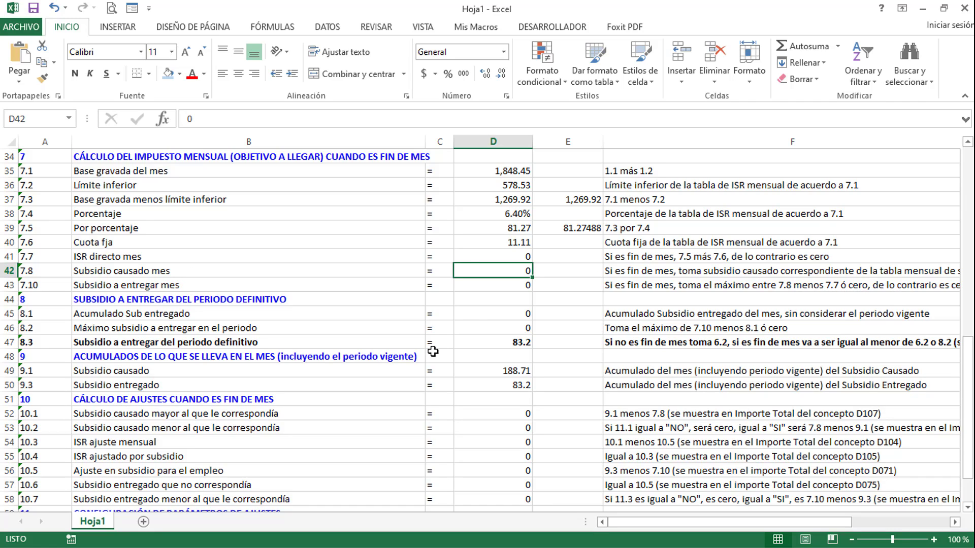
left_click(518, 282)
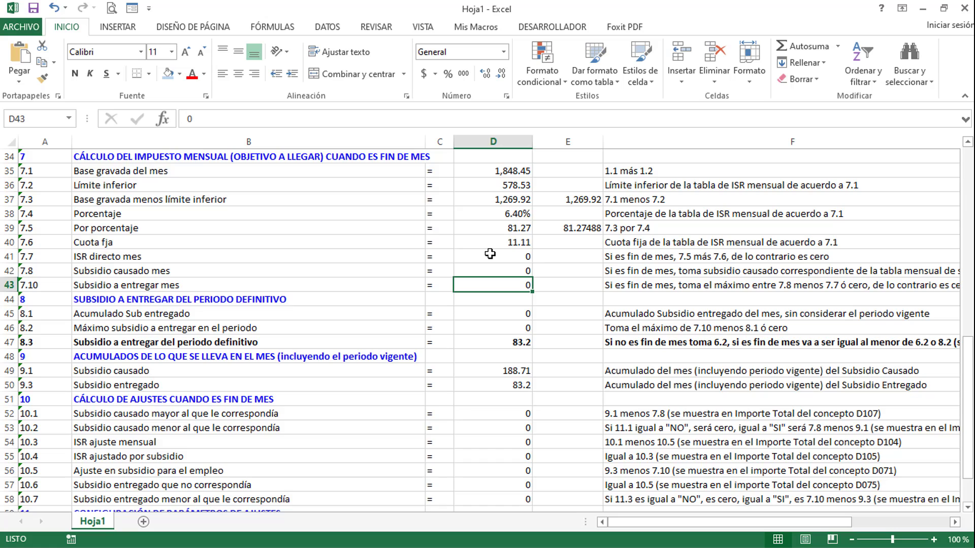
left_click_drag(490, 254, 596, 291)
scroll(360, 288, "down", 1)
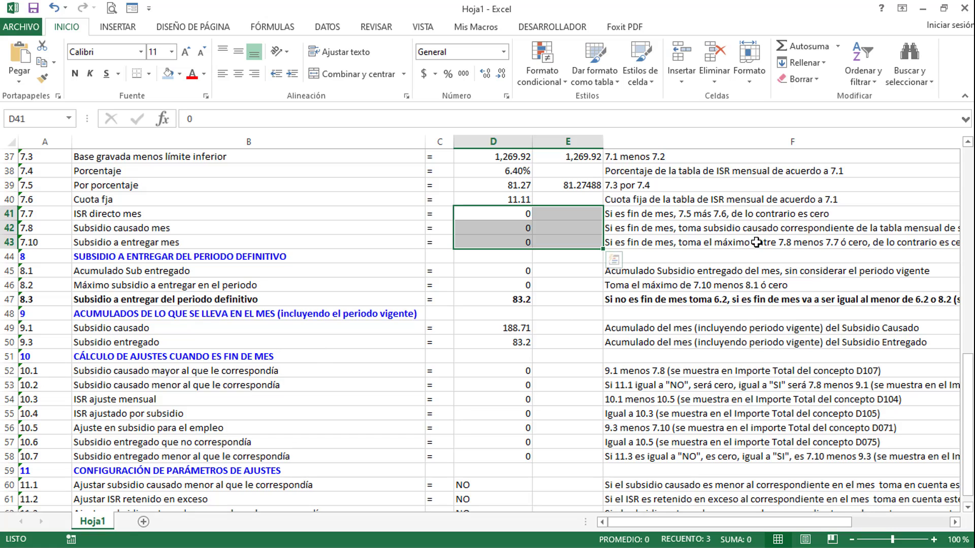
scroll(409, 293, "up", 3)
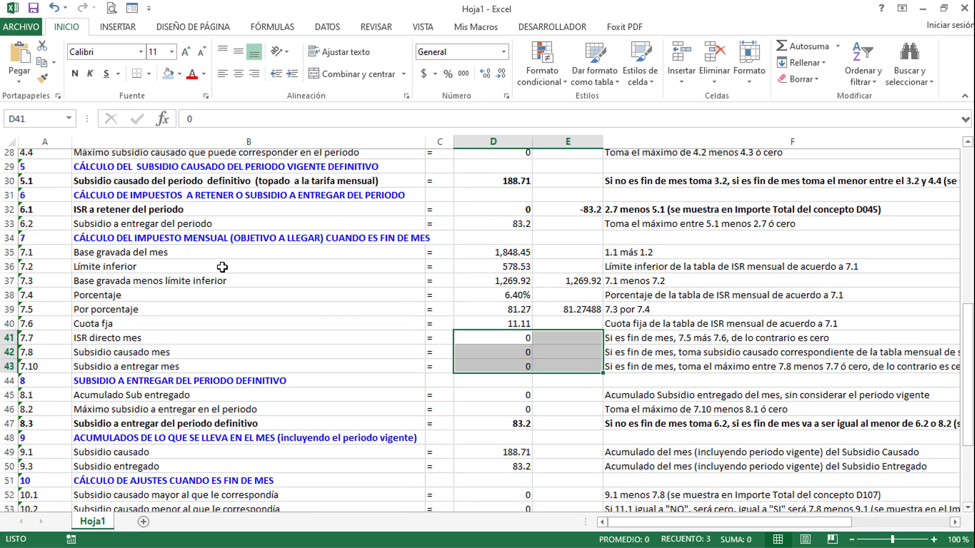
scroll(304, 261, "down", 1)
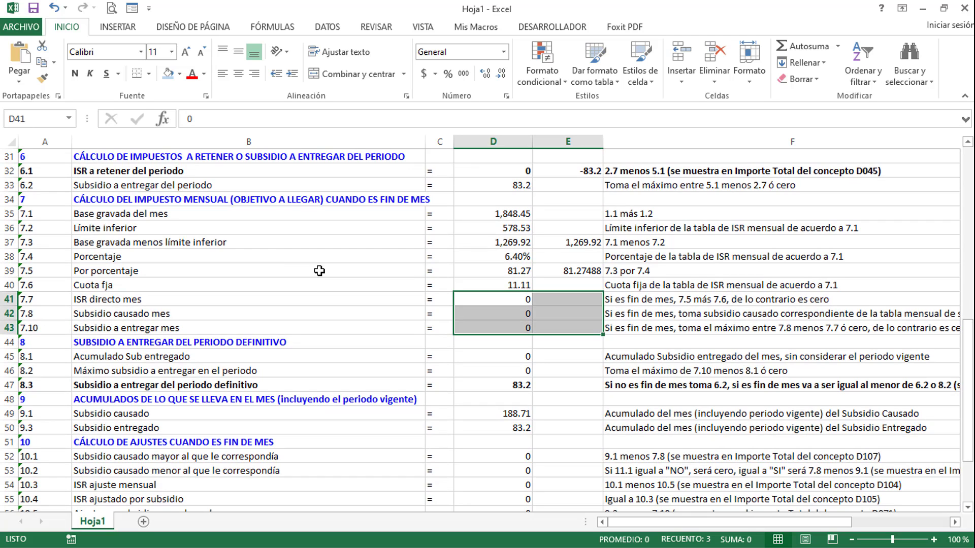
scroll(230, 286, "down", 1)
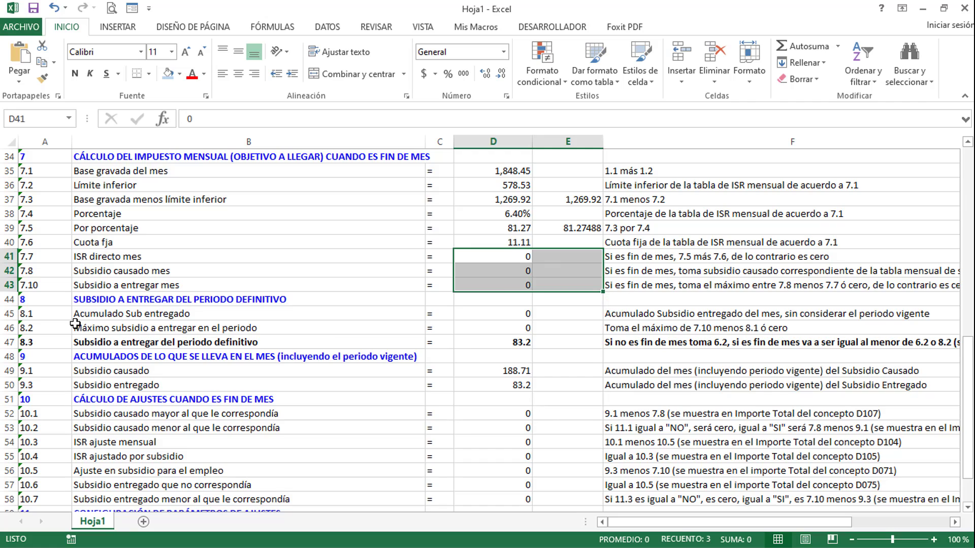
Step: Examine numerals 8.1 and 8.2 in D45 and D46, checking 8.2's help text against numerals 7.10 and 8.1
left_click(109, 316)
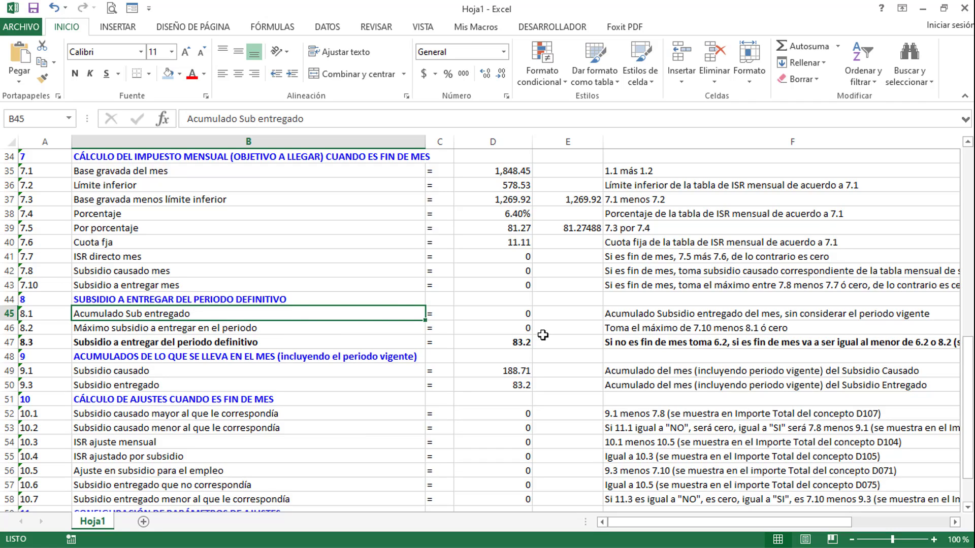
left_click(491, 317)
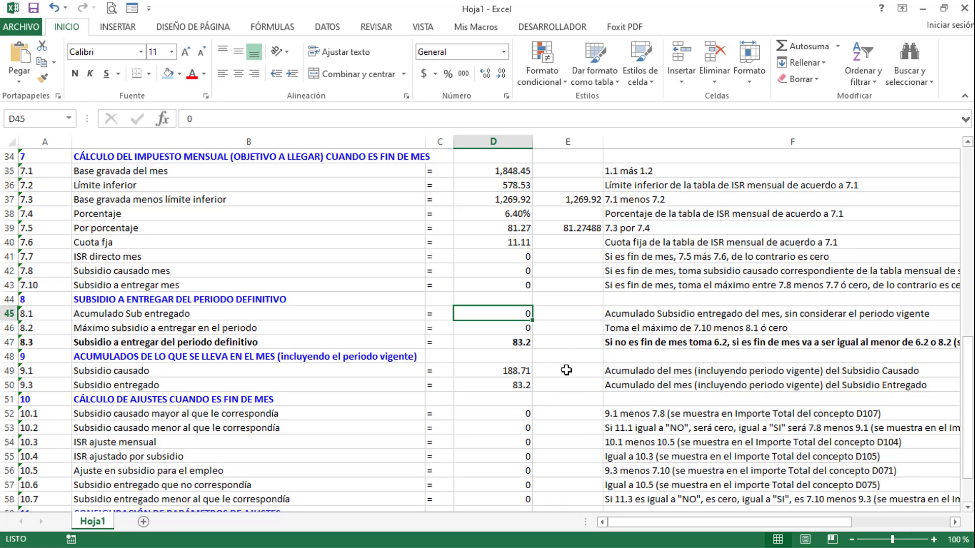
left_click(95, 331)
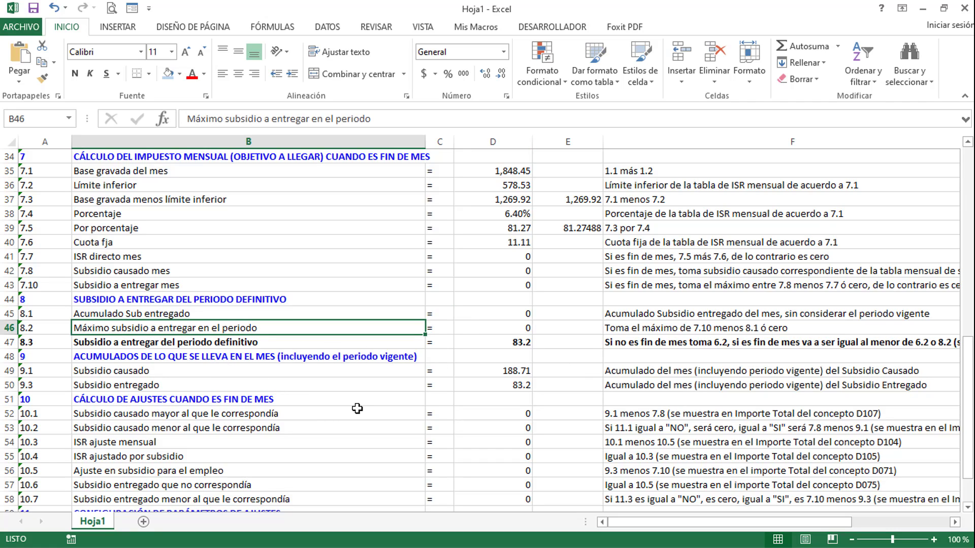
left_click(498, 328)
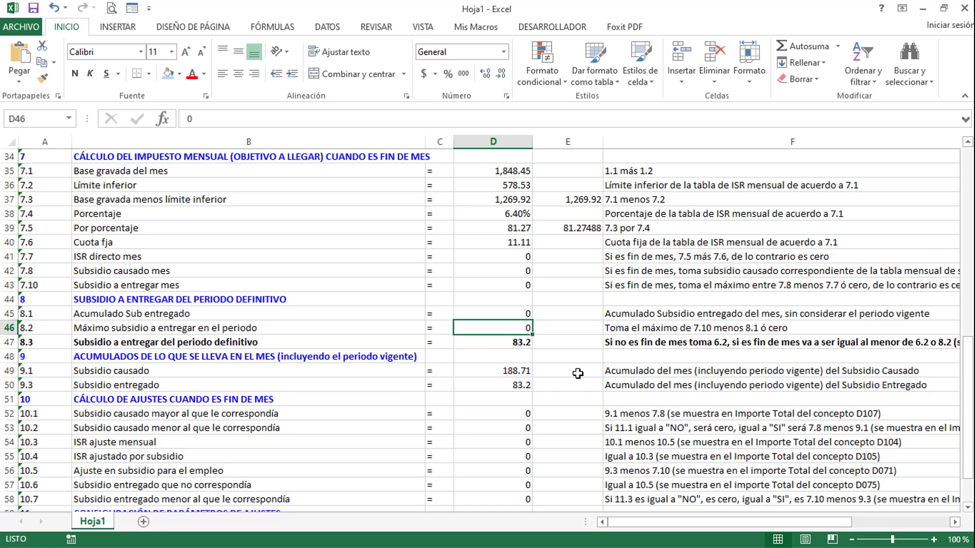
left_click(619, 331)
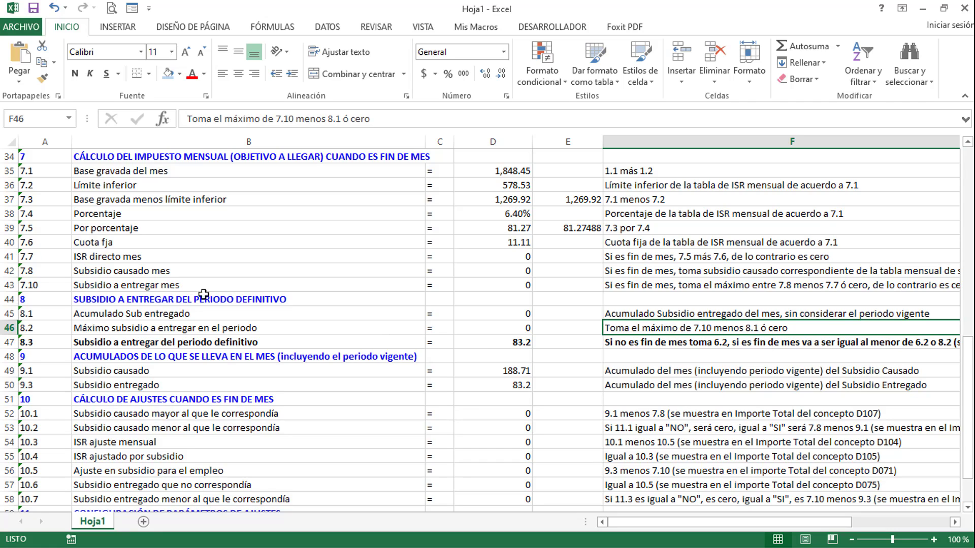
left_click(501, 284)
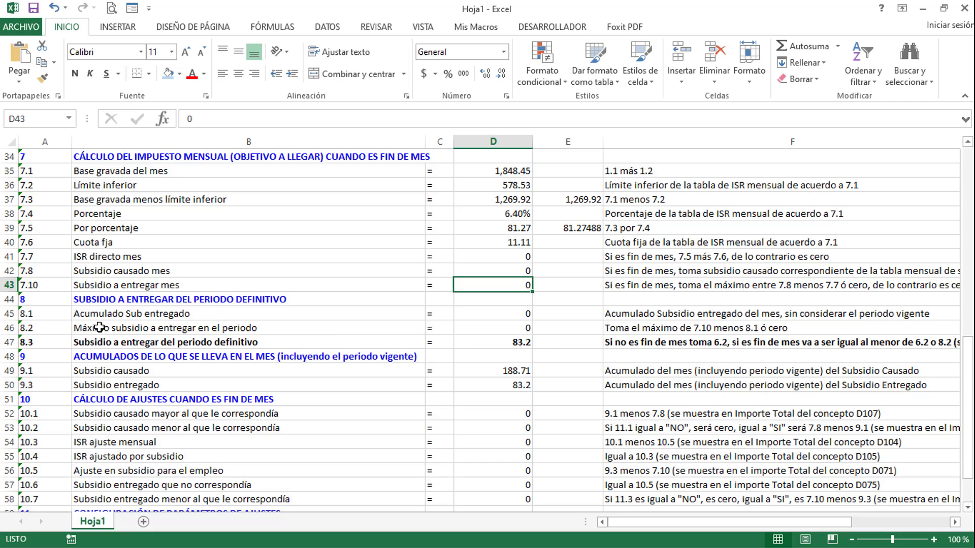
left_click(504, 313)
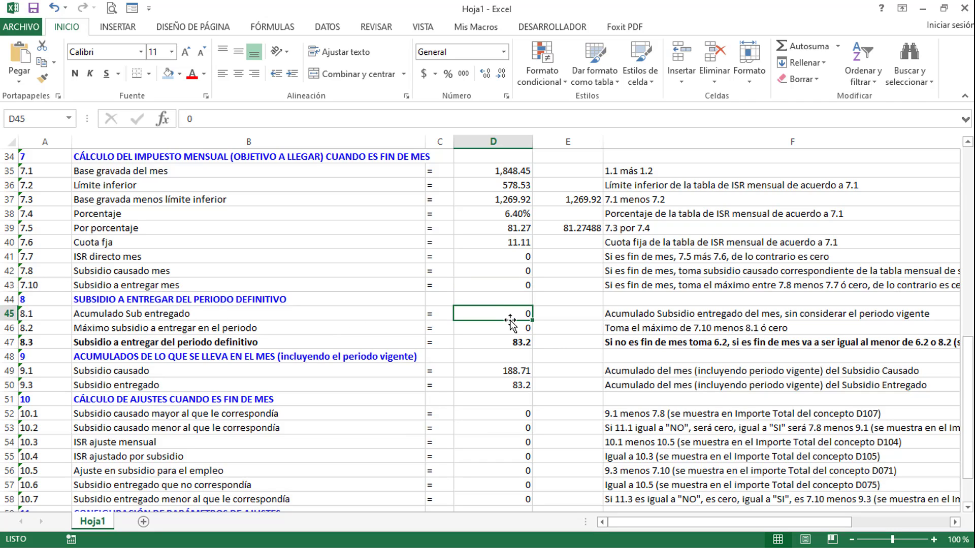
left_click(509, 331)
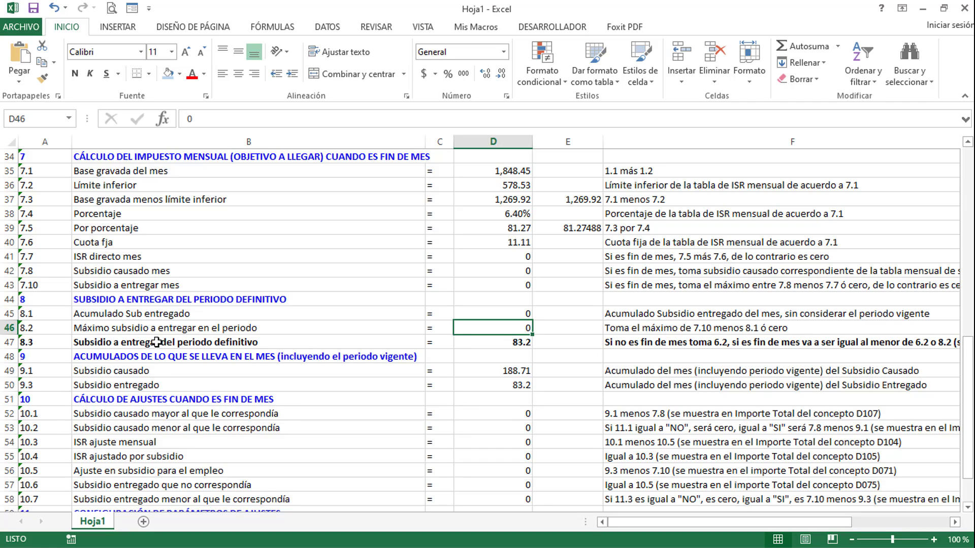
Step: Examine numeral 8.3, Subsidio a entregar del periodo definitivo, comparing its result in D47 and help text with numeral 6.2
left_click(291, 345)
left_click(495, 347)
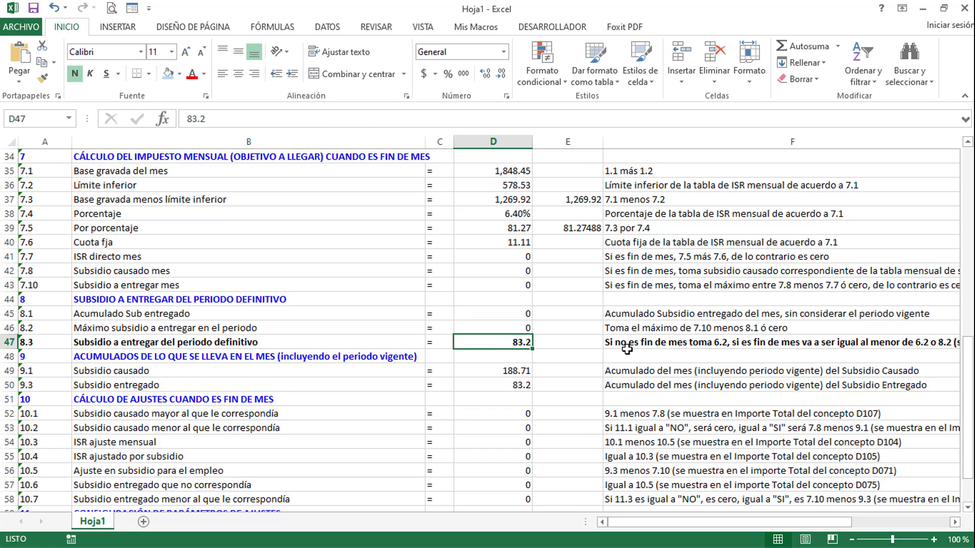
left_click(694, 344)
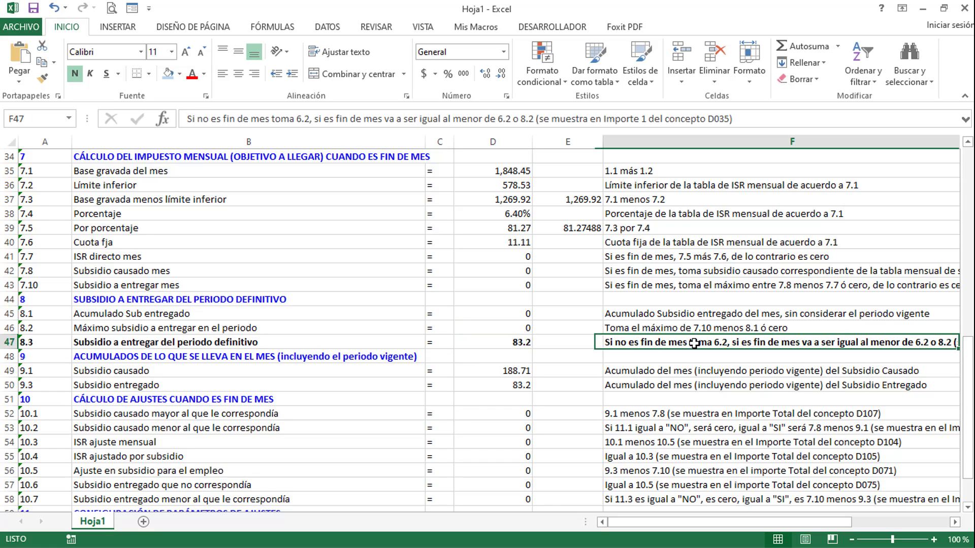
scroll(327, 309, "up", 1)
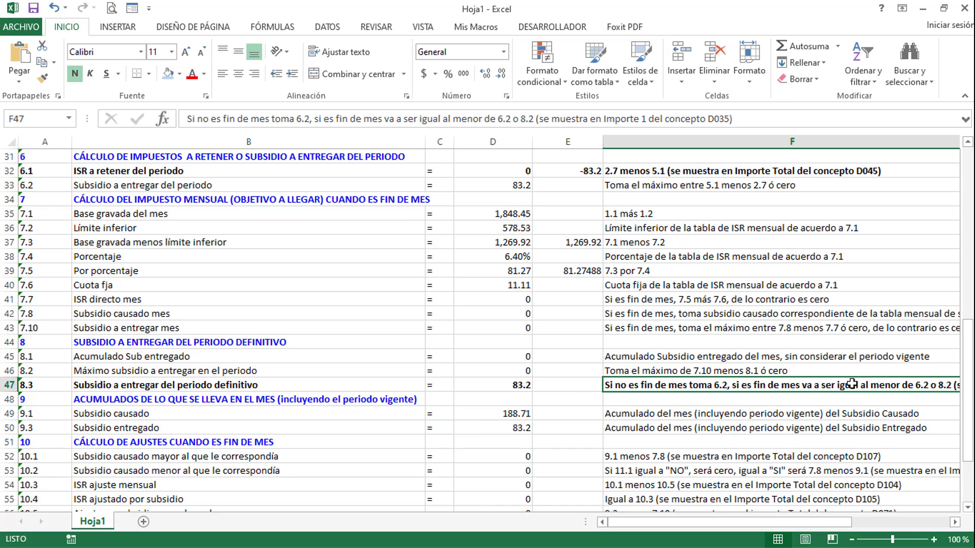
scroll(890, 391, "down", 1)
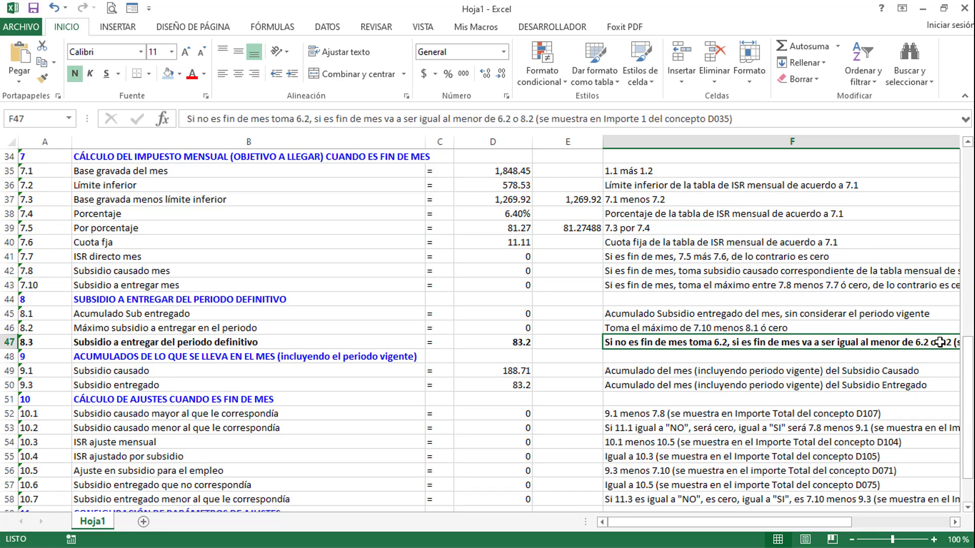
Step: Recheck the exported result of numeral 8.2, Máximo subsidio a entregar en el periodo, in D46
left_click(214, 331)
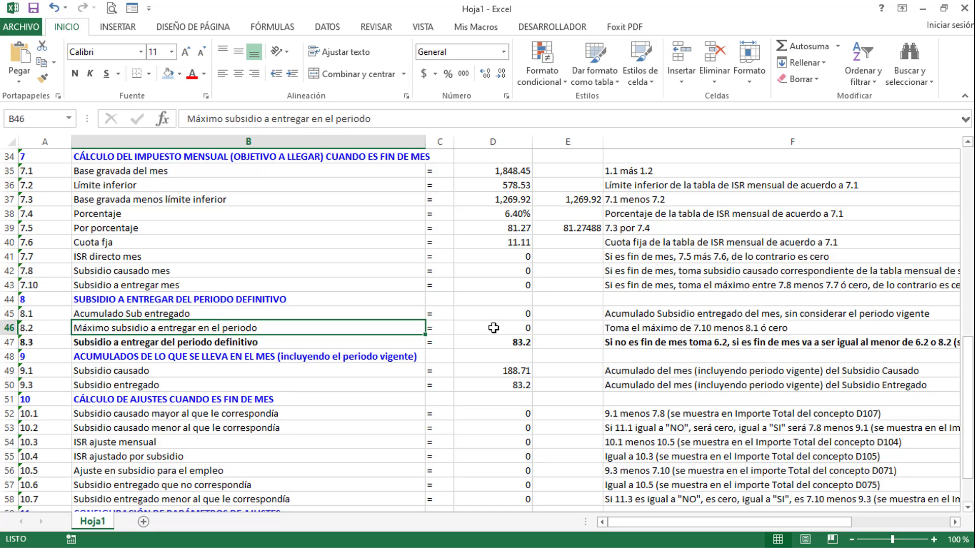
left_click(496, 328)
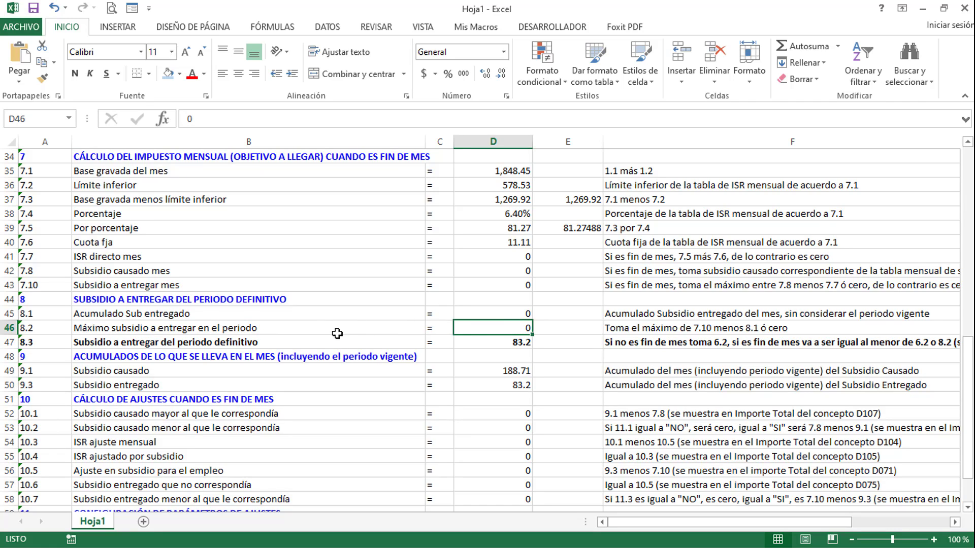
scroll(470, 321, "down", 1)
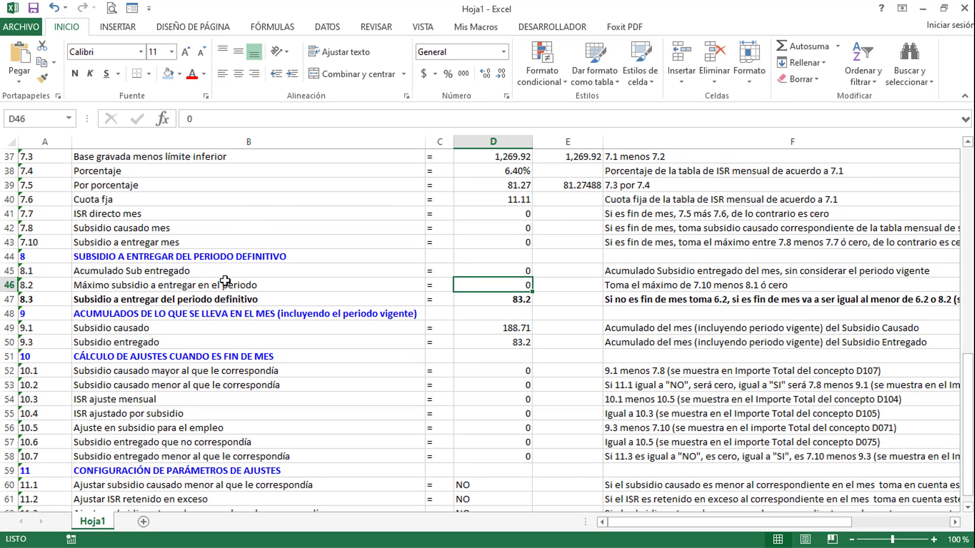
scroll(178, 273, "up", 1)
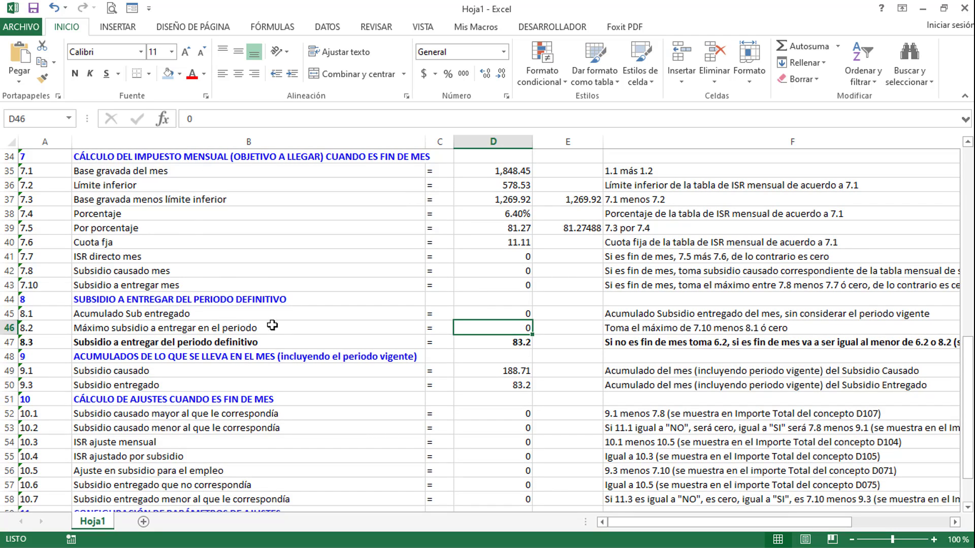
Step: Examine section 9, month-to-date accumulated amounts, and the exported result of numeral 9.1, Subsidio causado, in D49
scroll(386, 223, "down", 2)
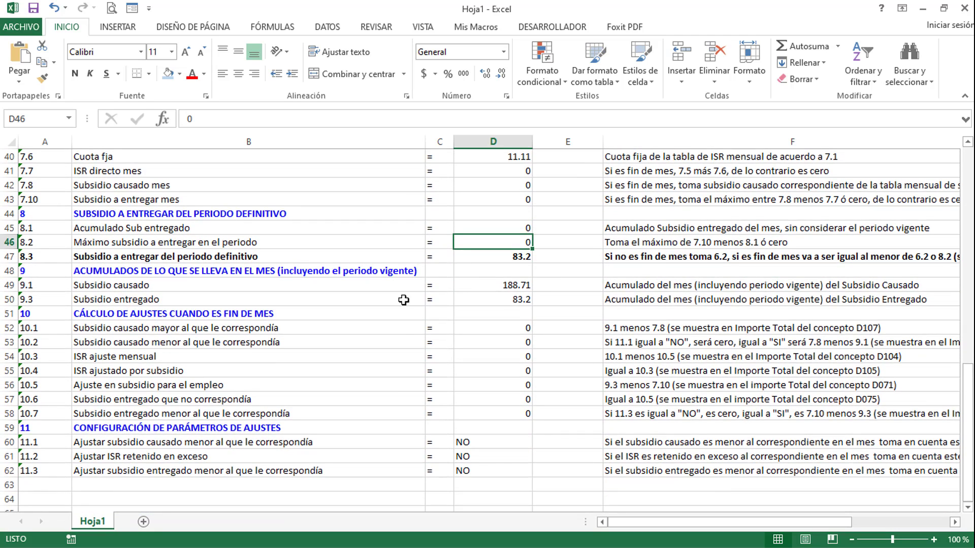
scroll(403, 340, "down", 1)
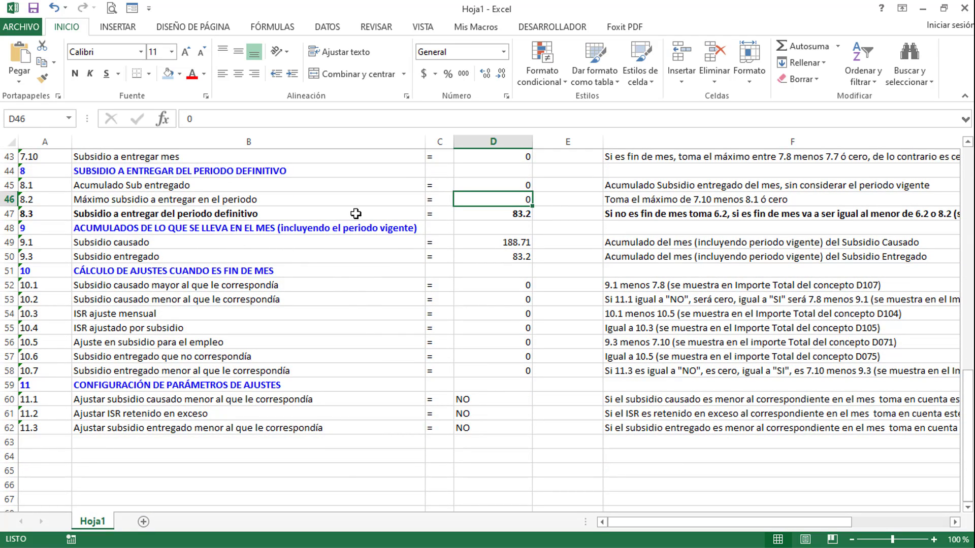
left_click(149, 242)
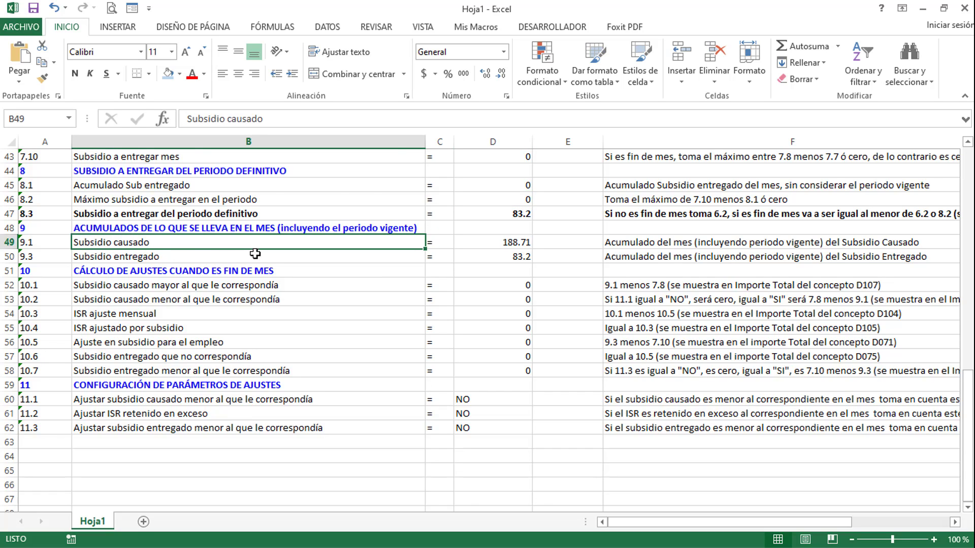
scroll(274, 259, "down", 1)
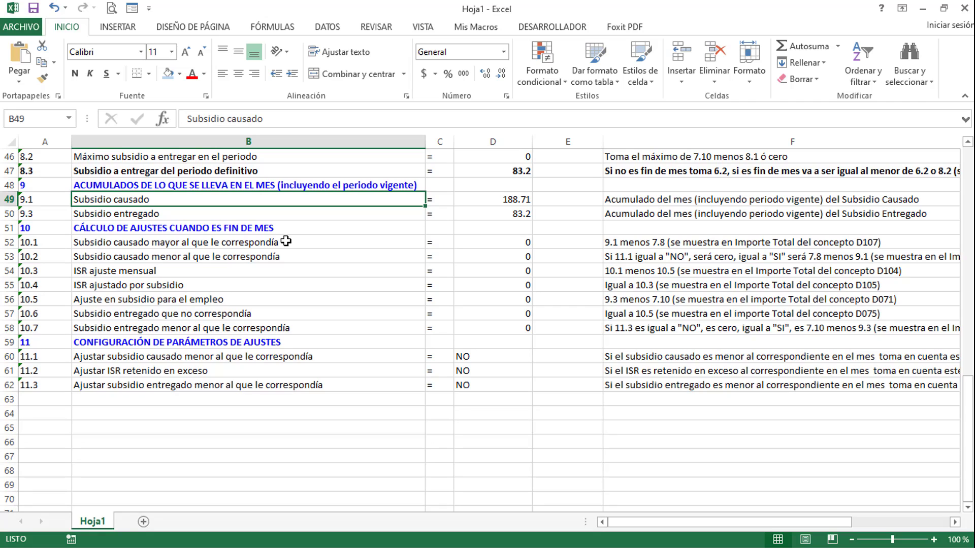
left_click(265, 184)
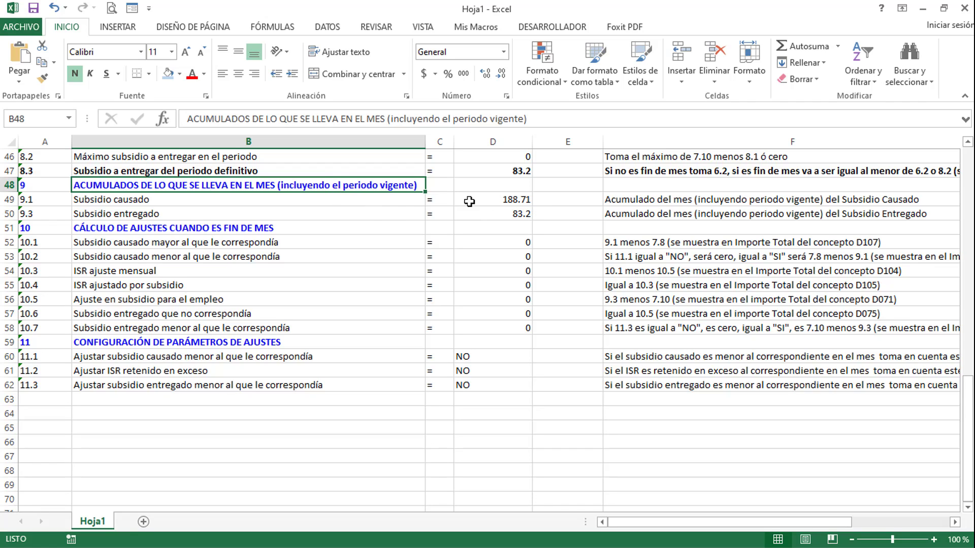
left_click(187, 203)
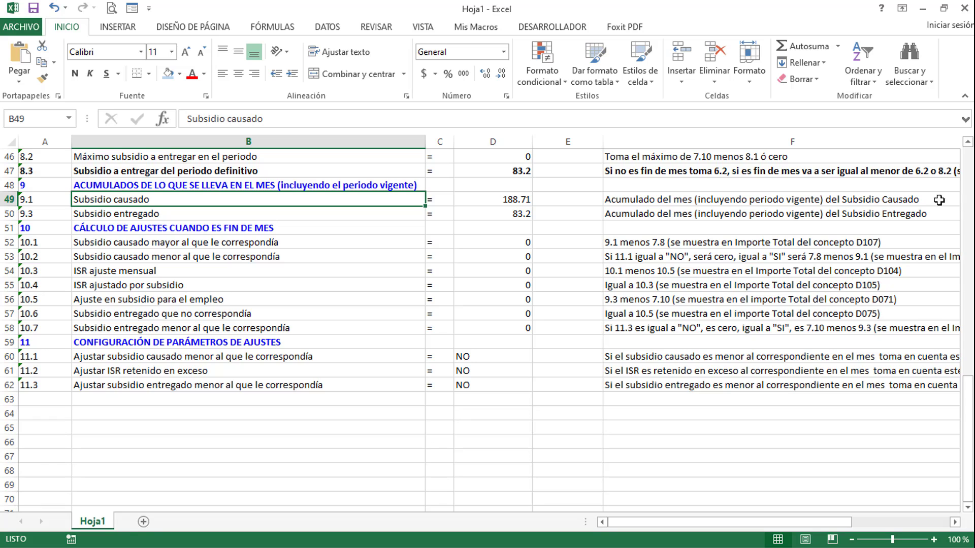
left_click(507, 194)
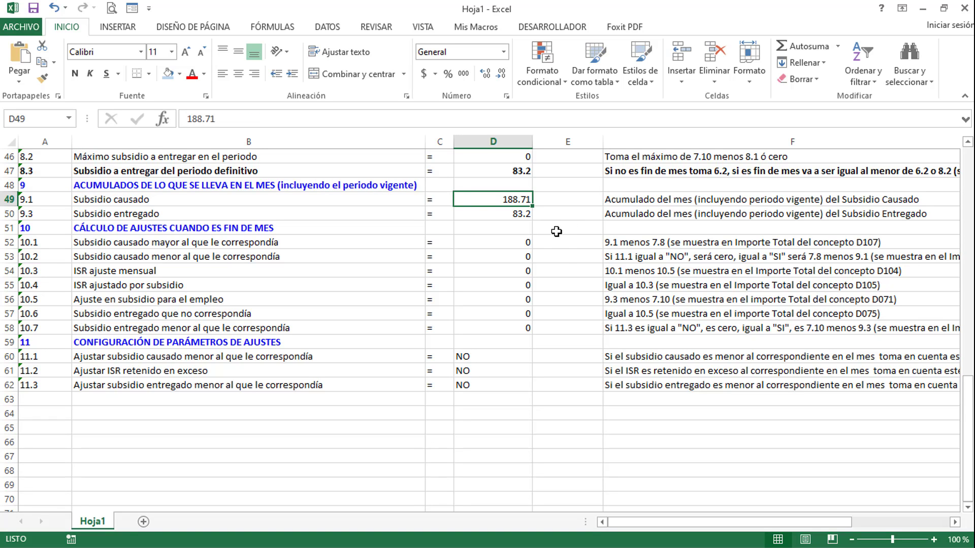
Step: Compare numeral 9.1 with the period's Subsidio causado in the earlier sections, and check numeral 9.3, Subsidio entregado, in D50
scroll(570, 256, "up", 1)
scroll(570, 257, "up", 9)
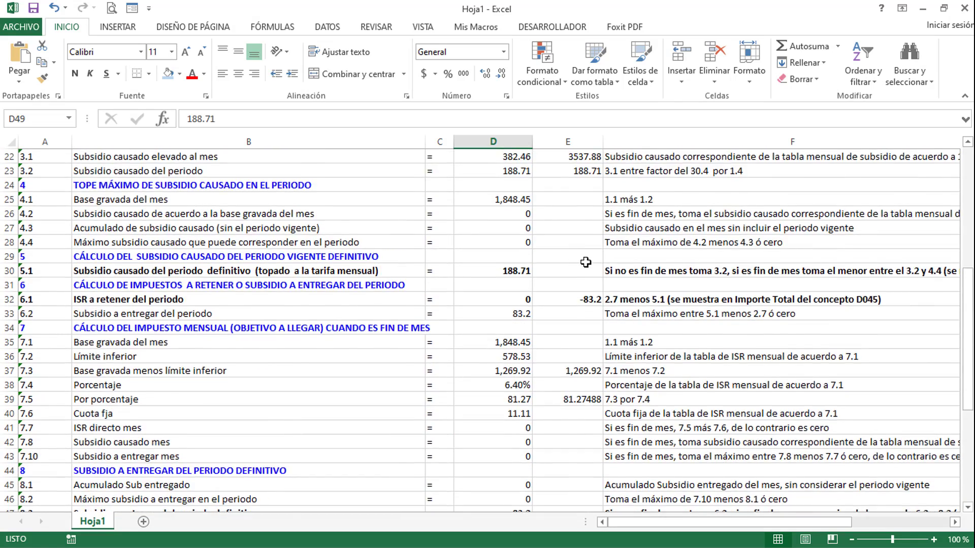
scroll(585, 262, "up", 1)
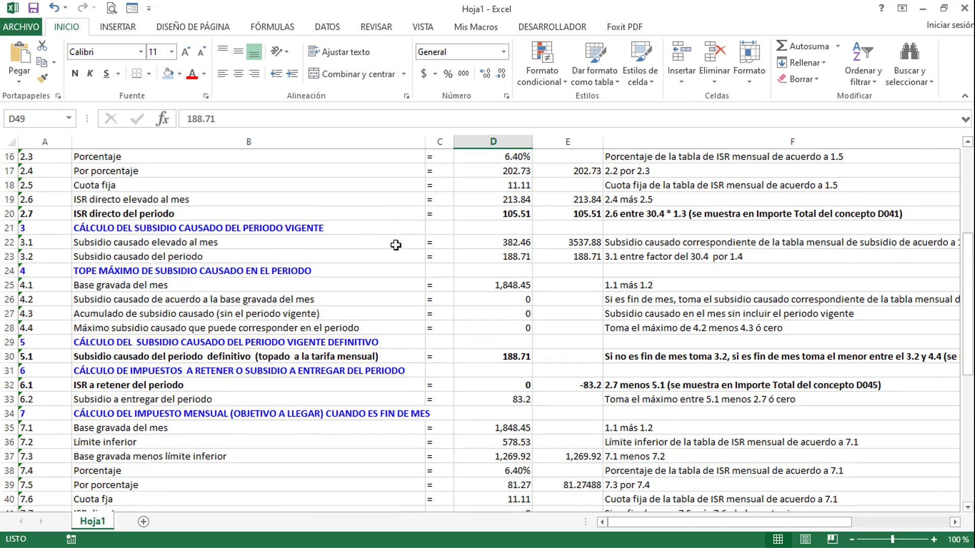
scroll(425, 269, "down", 6)
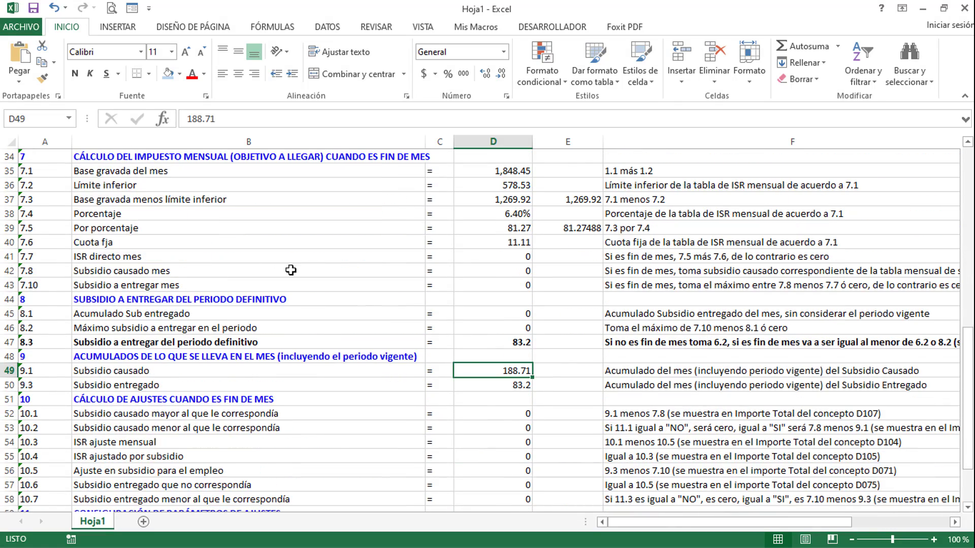
scroll(244, 376, "down", 1)
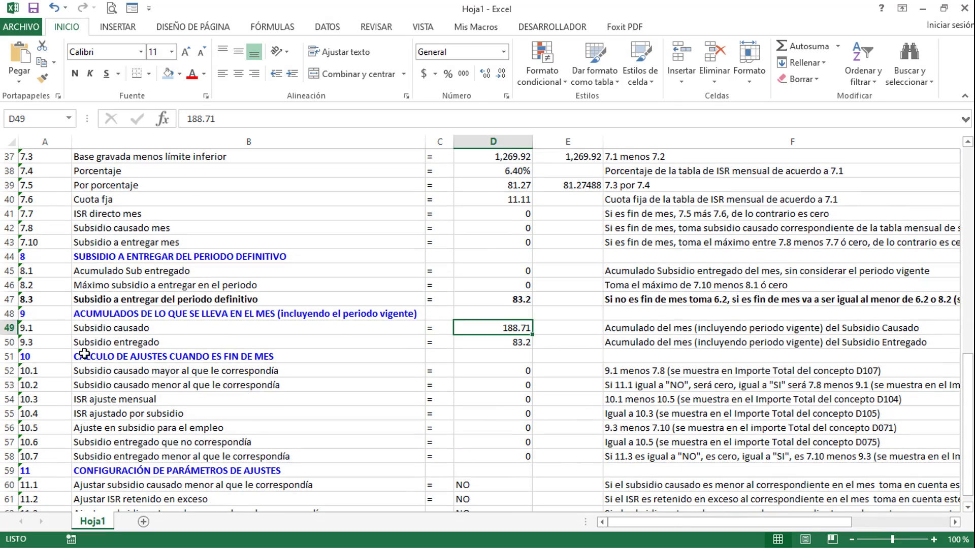
left_click(502, 346)
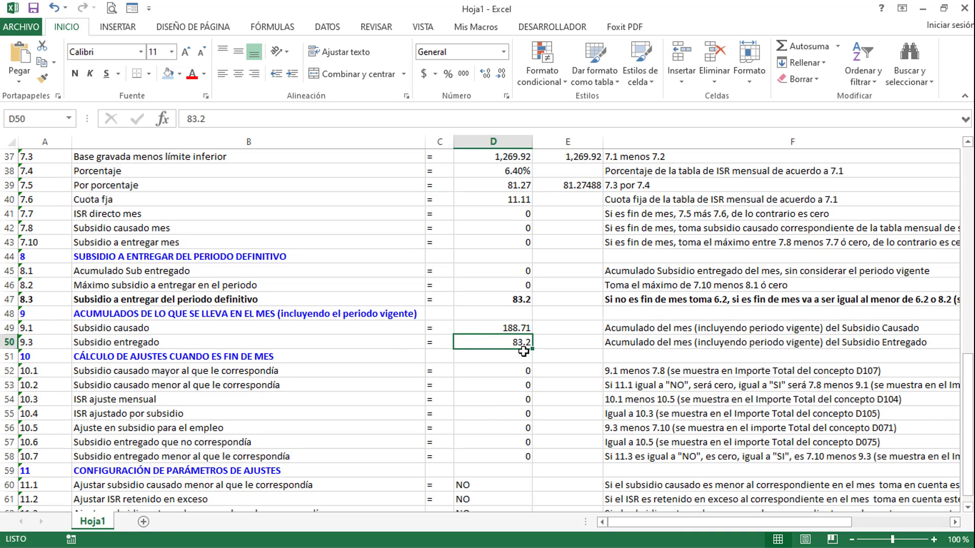
Step: Compare numeral 9.3, accumulated Subsidio entregado, in D50 with numeral 6.2, Subsidio a entregar del periodo, in D33
scroll(588, 352, "up", 1)
scroll(589, 352, "up", 1)
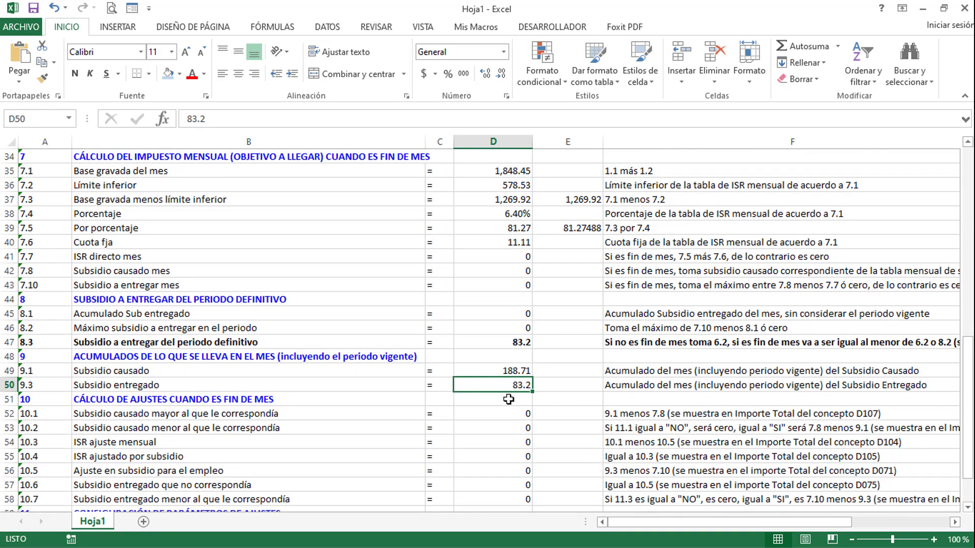
scroll(522, 396, "up", 1)
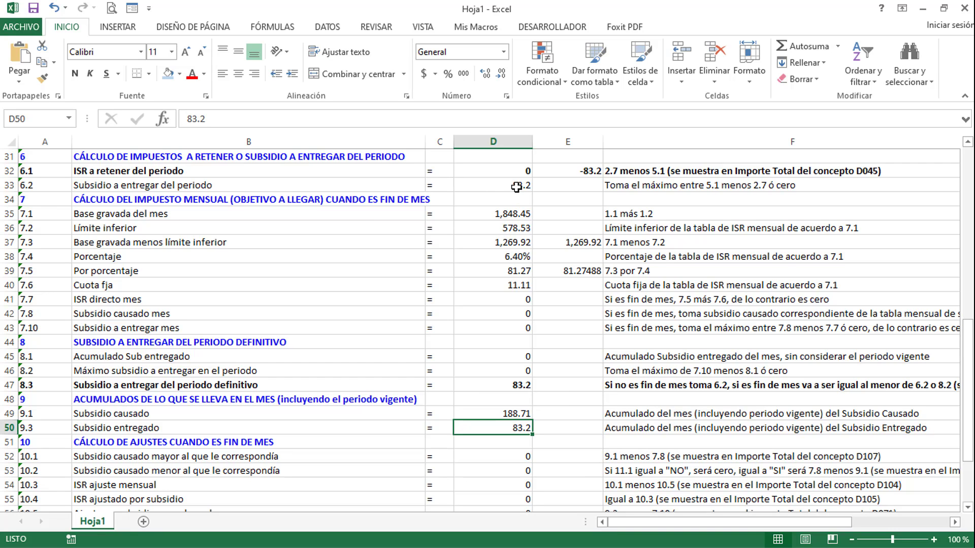
scroll(346, 356, "down", 1)
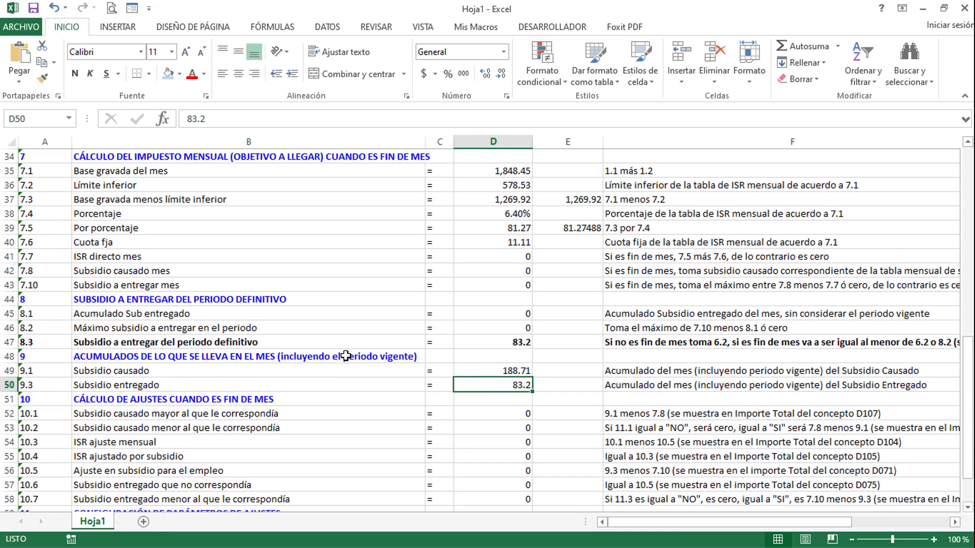
scroll(346, 356, "down", 1)
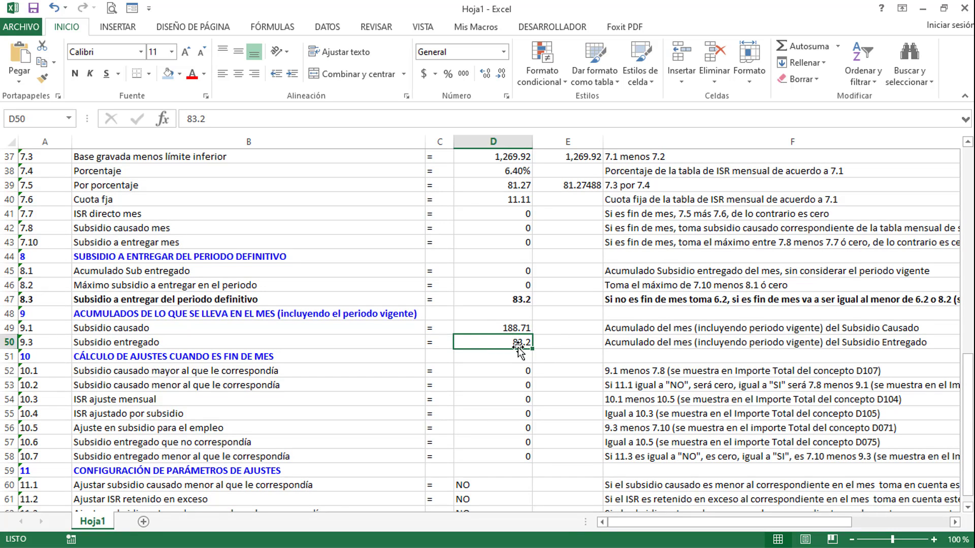
Step: Examine section 10, Cálculo de ajustes cuando es fin de mes, reading the results and help texts of numerals 10.1 to 10.7
scroll(466, 333, "down", 1)
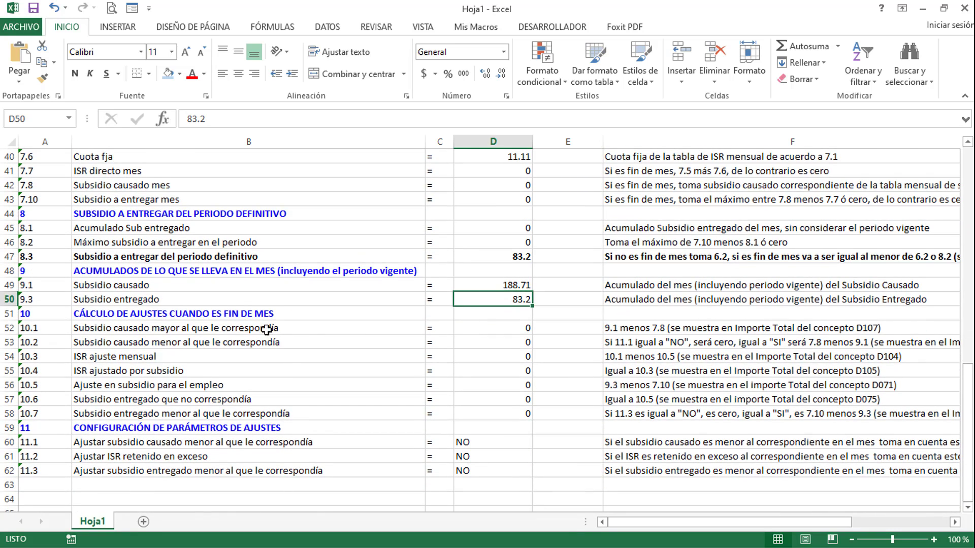
scroll(254, 318, "down", 1)
scroll(197, 282, "down", 1)
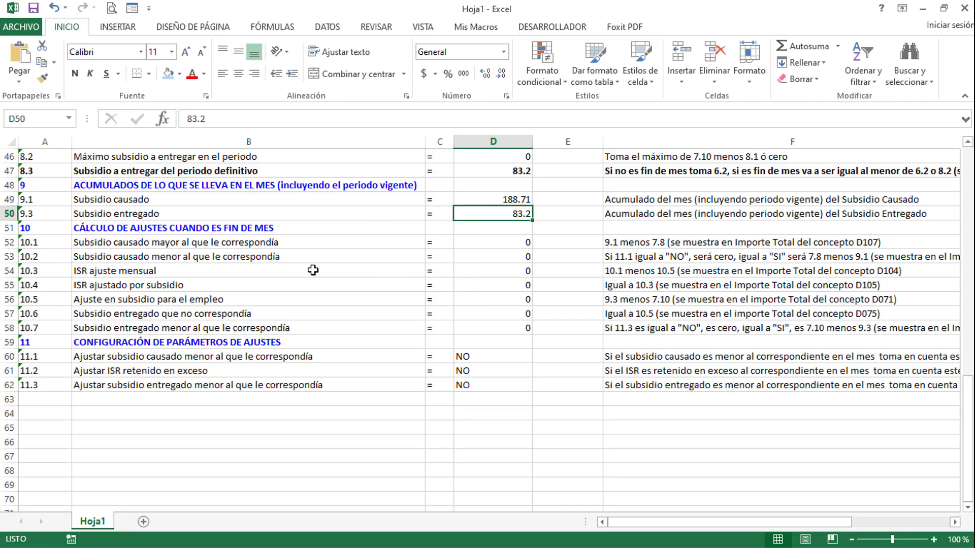
scroll(310, 281, "up", 1)
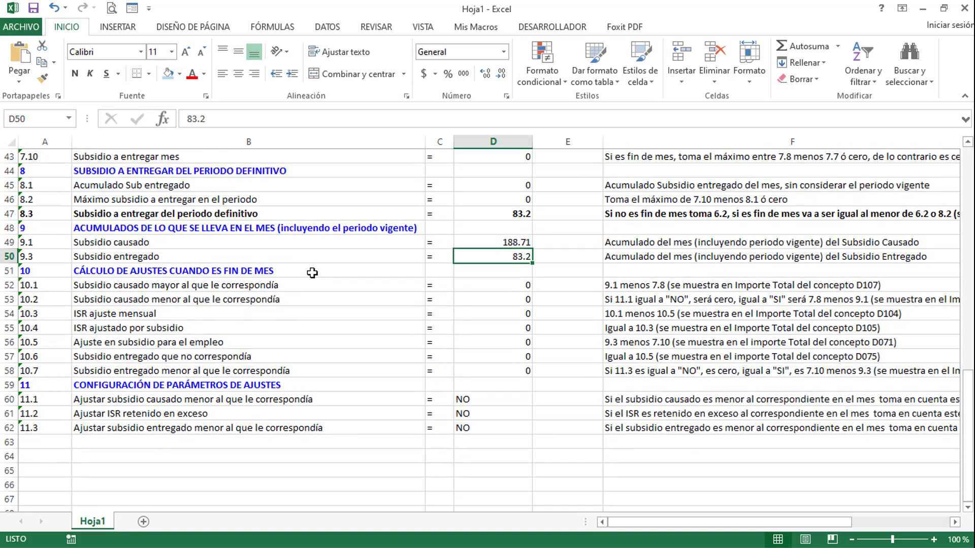
scroll(311, 273, "up", 1)
scroll(312, 273, "down", 1)
scroll(317, 290, "down", 1)
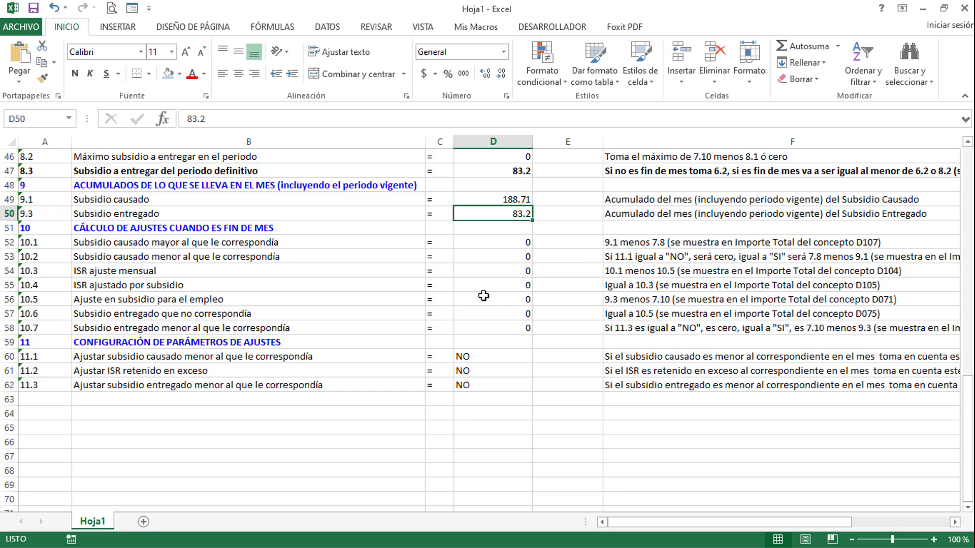
scroll(502, 306, "up", 2)
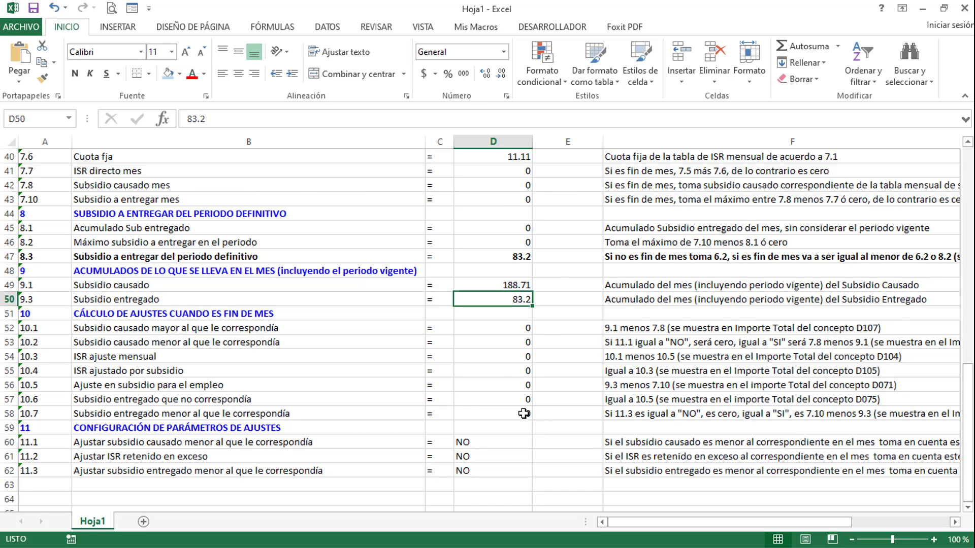
scroll(493, 401, "down", 1)
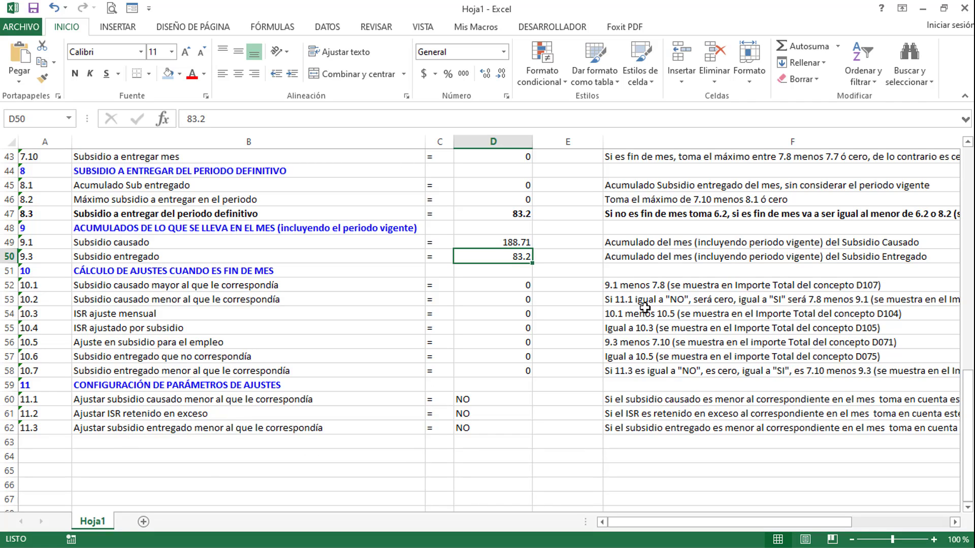
Step: Check numerals 10.2 and 10.7 against the adjustment parameters 11.1 to 11.3 in D60:D62
left_click(80, 297)
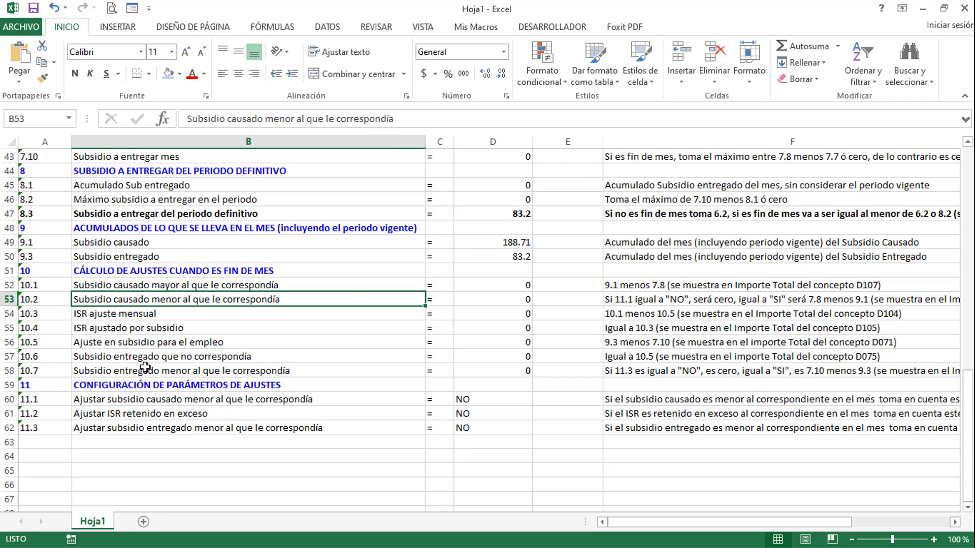
left_click(110, 374)
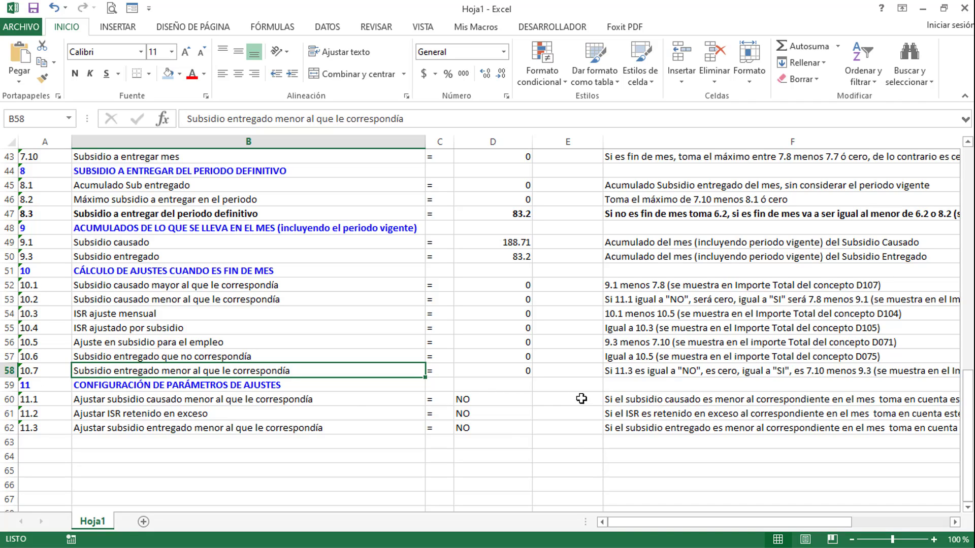
left_click_drag(509, 399, 514, 432)
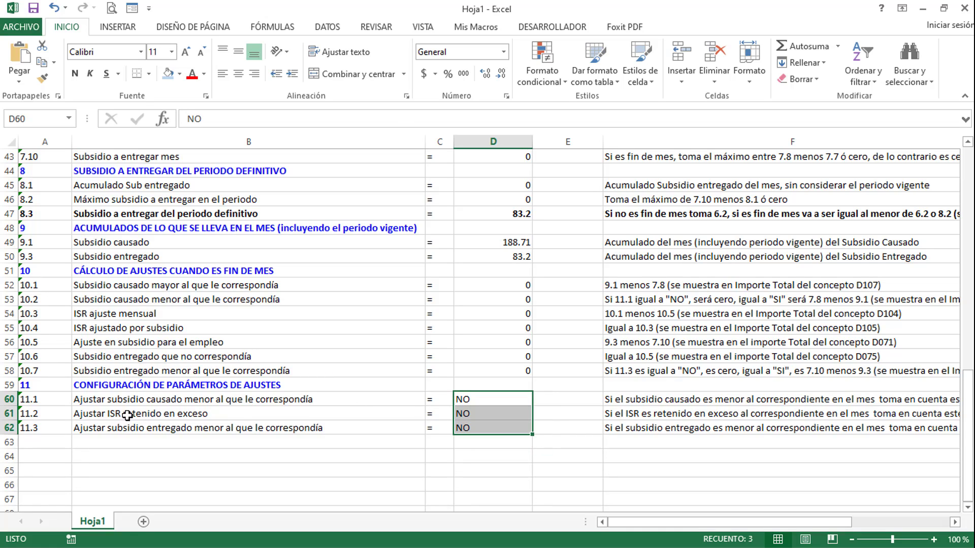
left_click(113, 401)
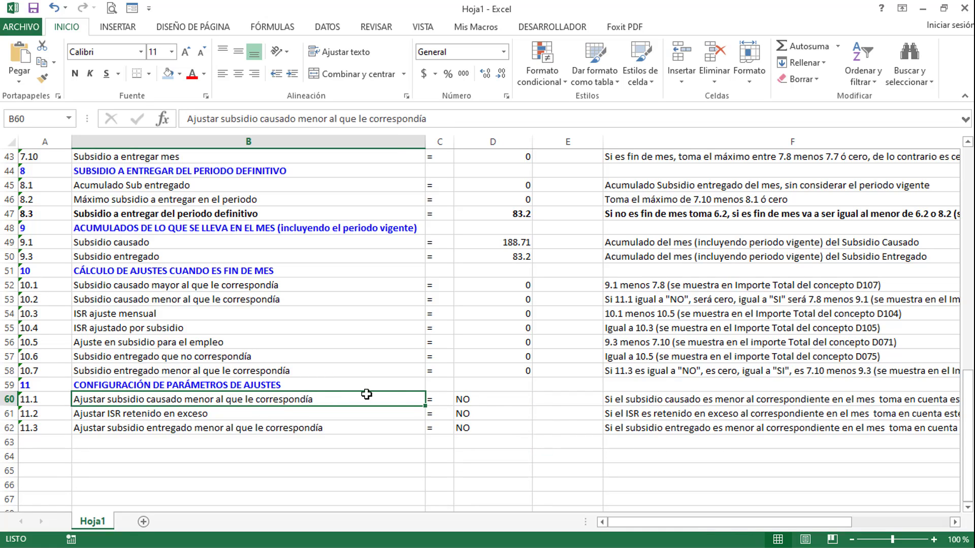
left_click(125, 430)
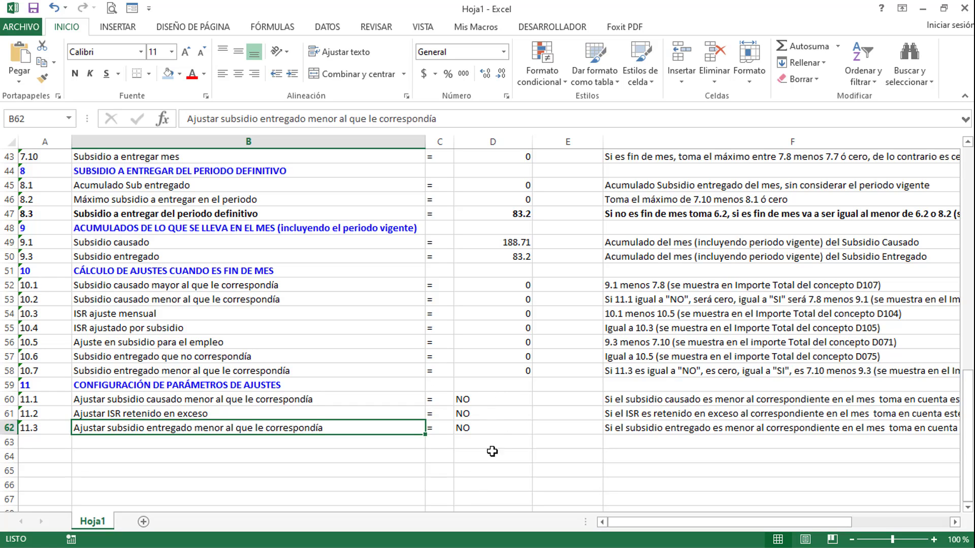
Step: Switch to CONTPAQi Nóminas and close the ISR simulation and the Sobre-recibo window
left_click(925, 8)
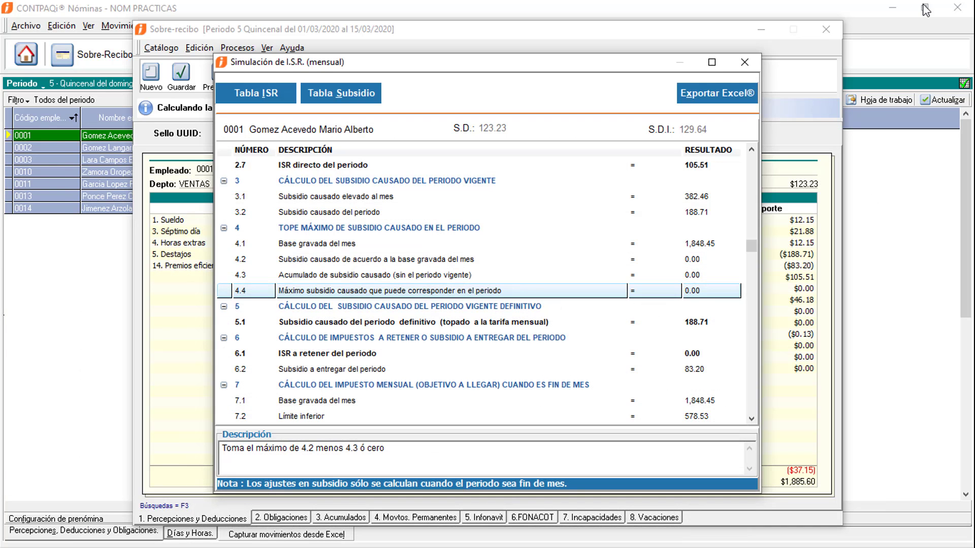
left_click(749, 65)
left_click(825, 28)
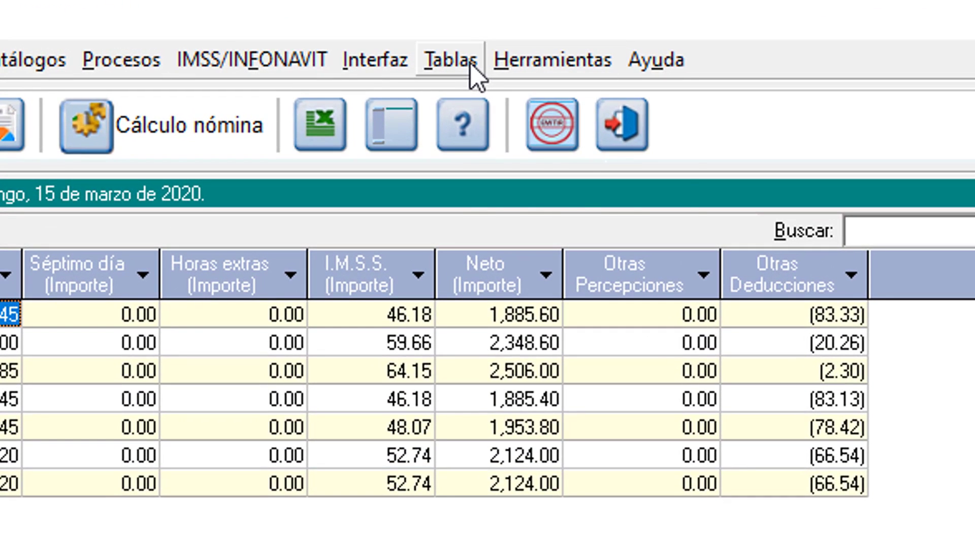
Step: In Tablas de ISR vigentes, set the month-end adjustments for both subsidio causado and subsidio entregado to Si
left_click(436, 27)
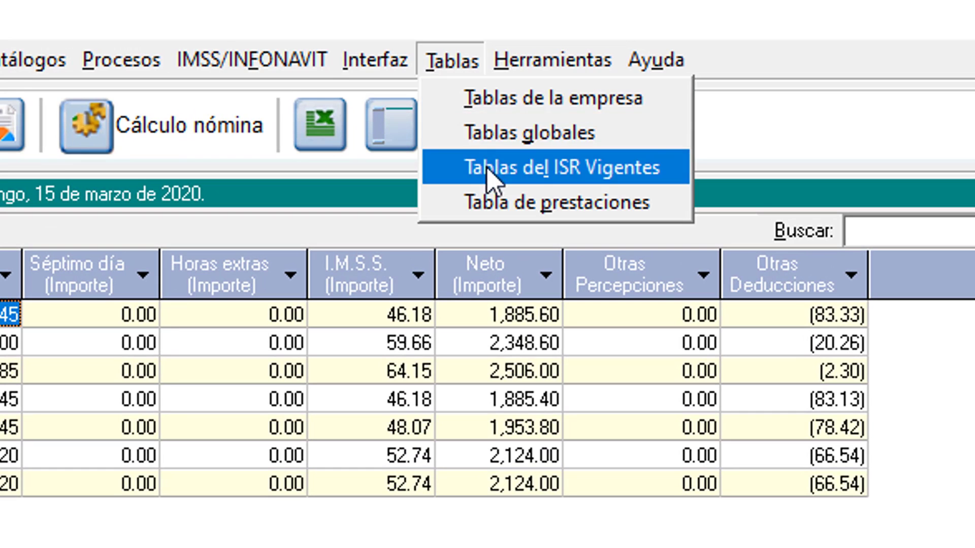
left_click(613, 168)
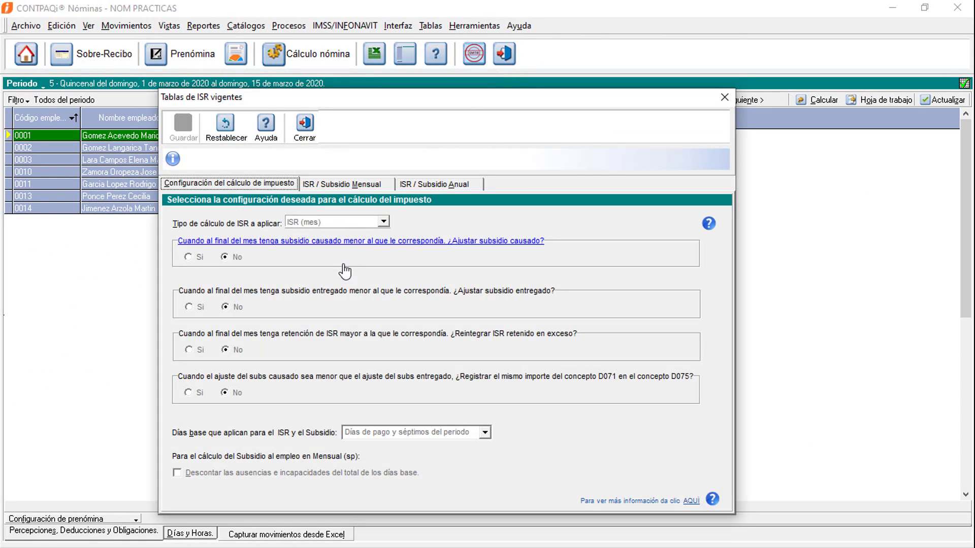
left_click_drag(328, 96, 312, 29)
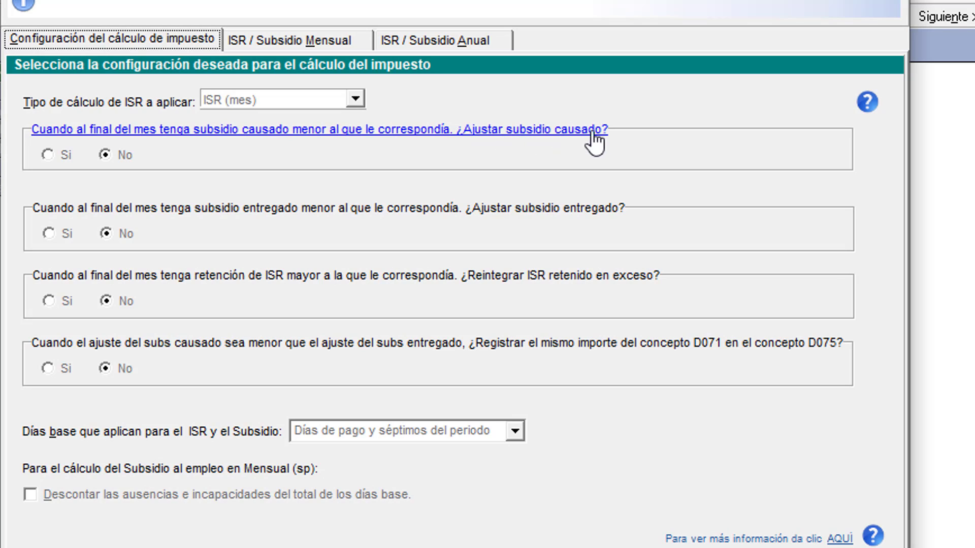
left_click(59, 149)
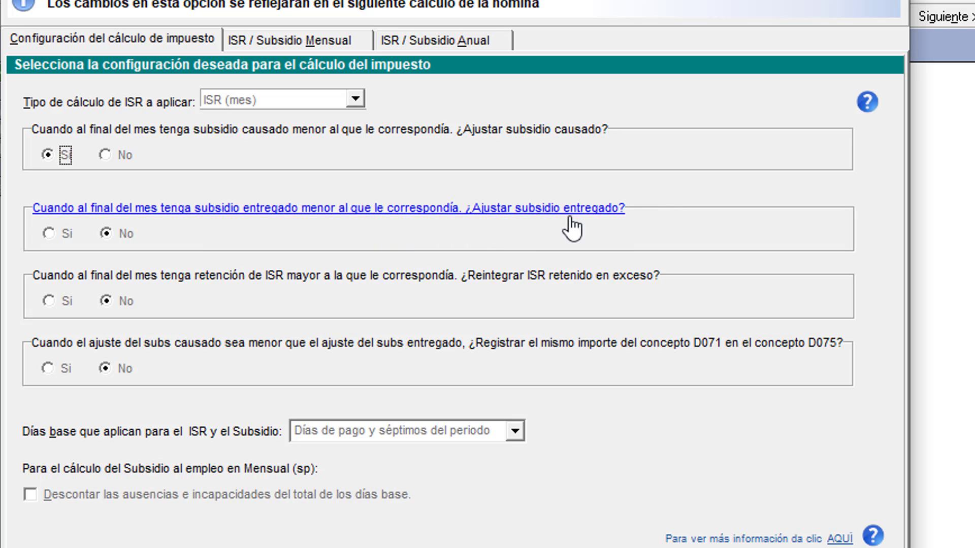
left_click(48, 233)
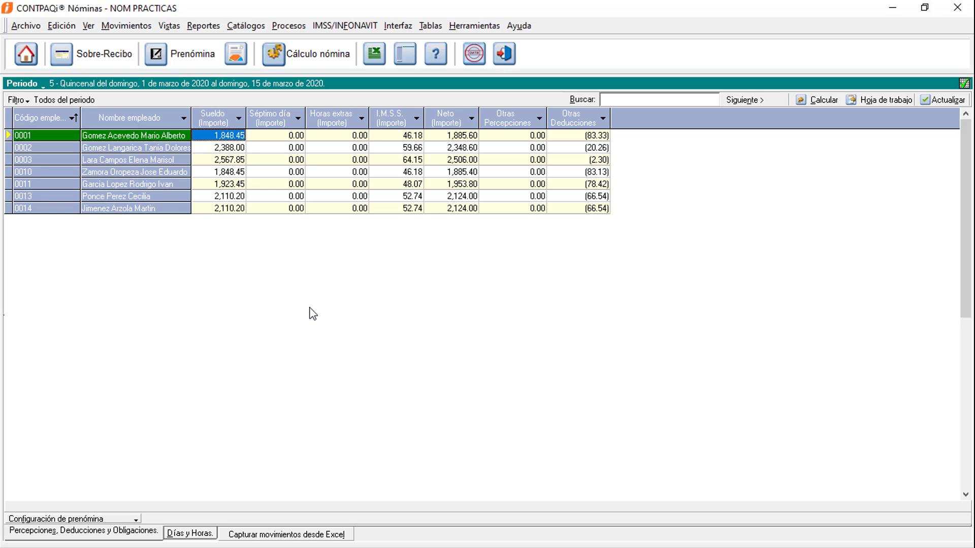
Step: Rerun the ISR simulation from the employee's Sobre-recibo and check adjustment parameters 11.1, 11.2 and 11.3
left_click(130, 55)
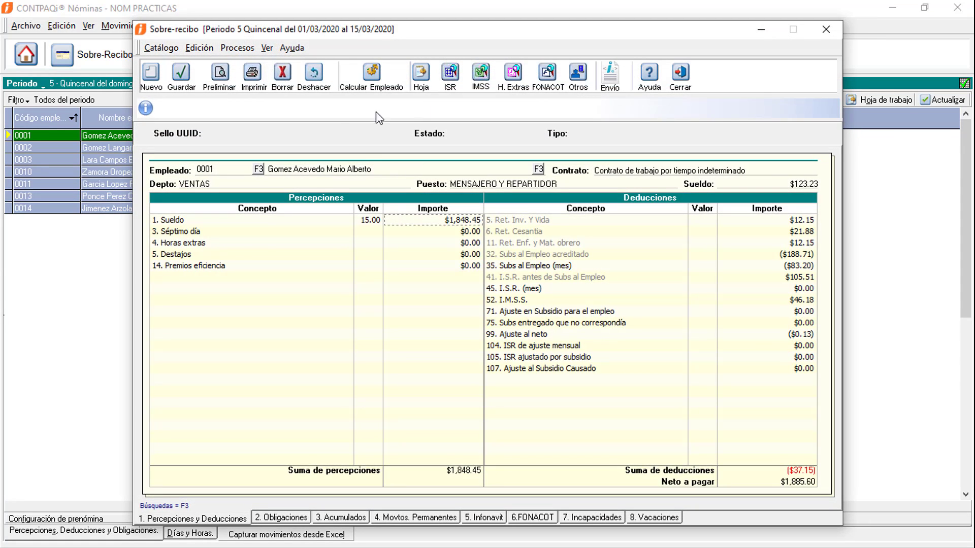
left_click(449, 75)
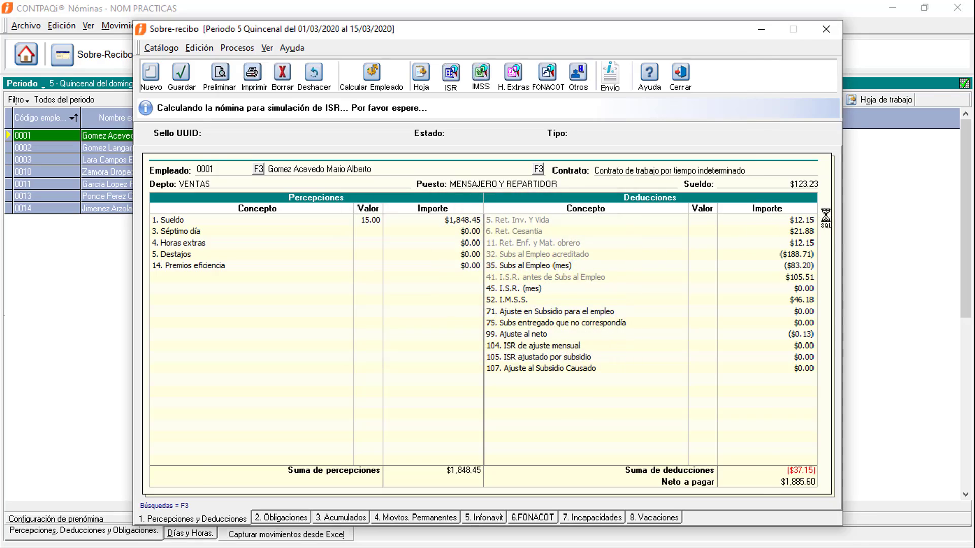
left_click_drag(755, 161, 776, 422)
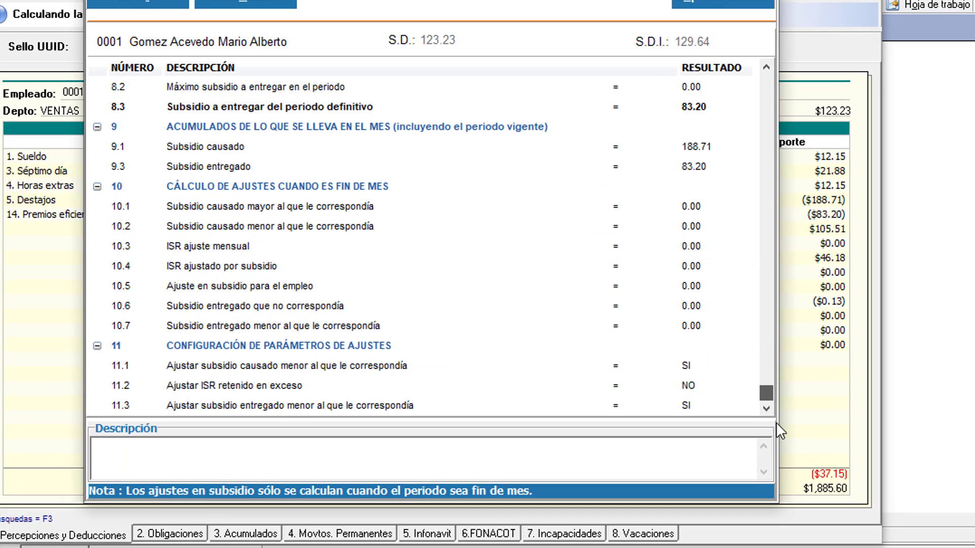
left_click(681, 374)
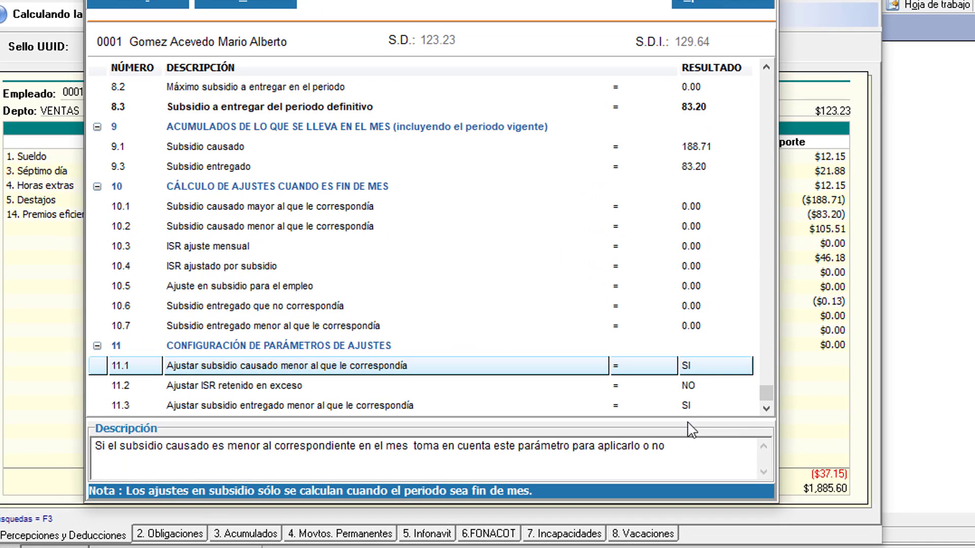
left_click(689, 406)
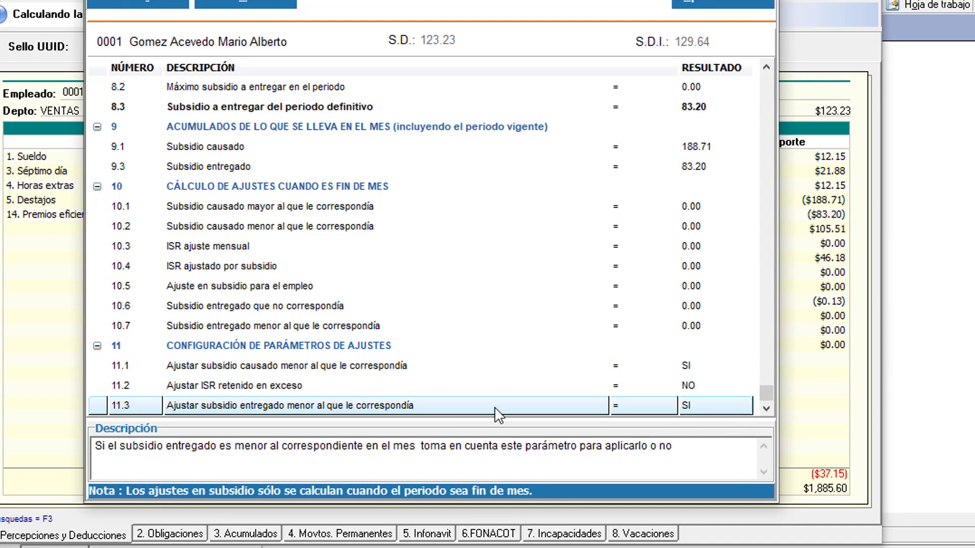
left_click(291, 390)
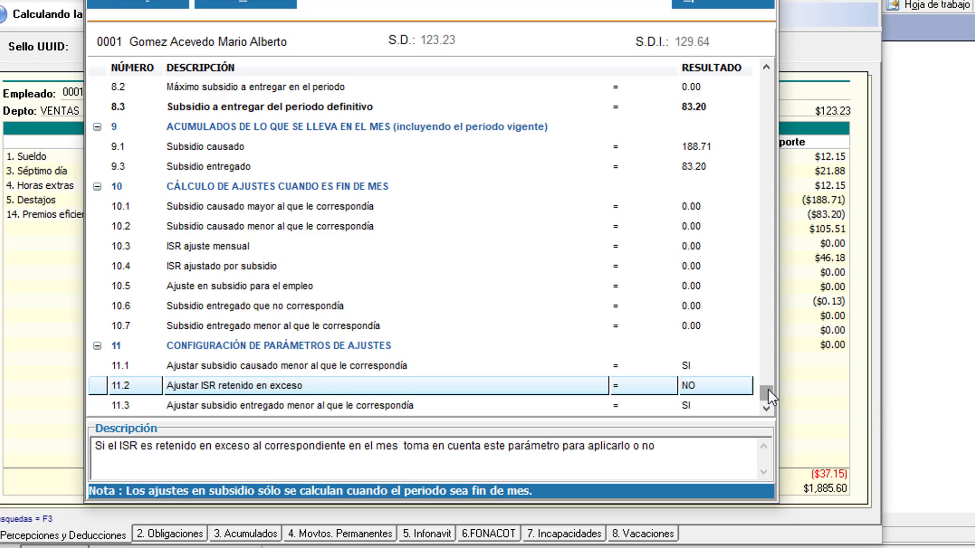
Step: Review section 1 of the simulation and the help text of numeral 1.5, Base para cálculo de ISR
left_click_drag(767, 390, 776, 66)
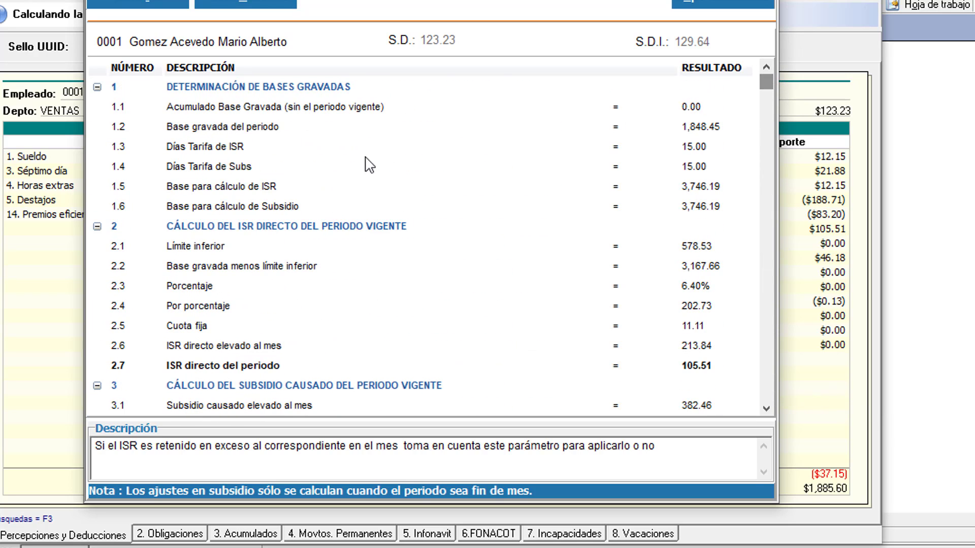
left_click(258, 195)
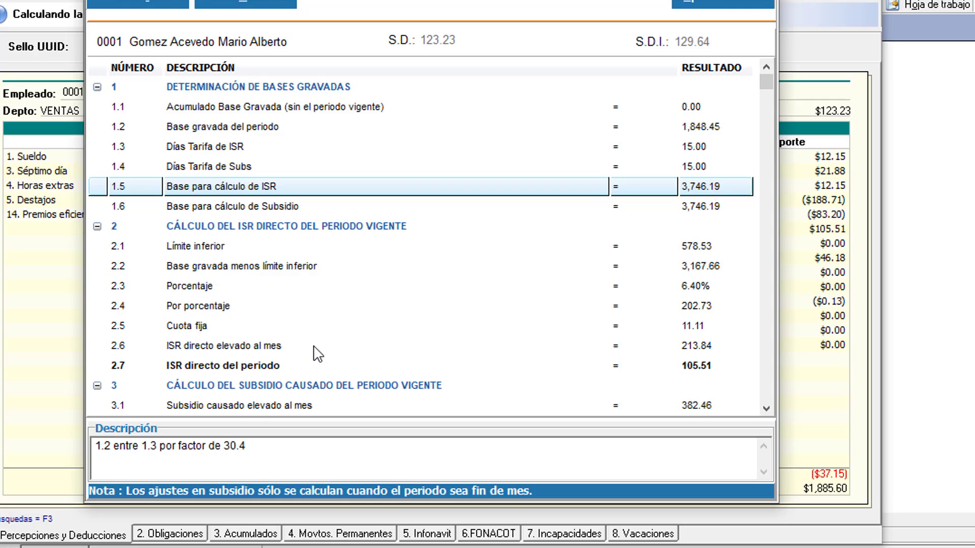
Step: Switch to the exported simulation in Excel and examine the monthly ISR table and the monthly employment subsidy table up to row 17
key("super+Tab")
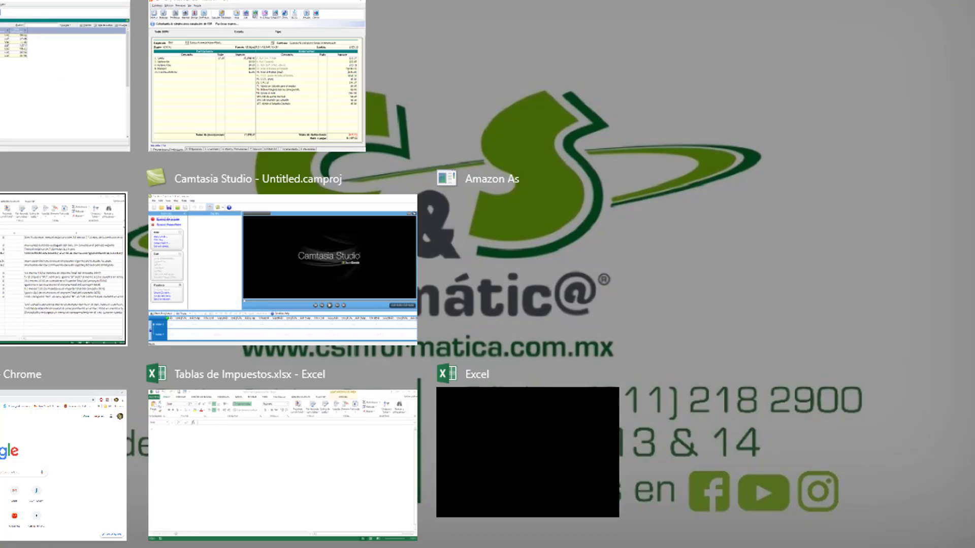
key("alt+Tab")
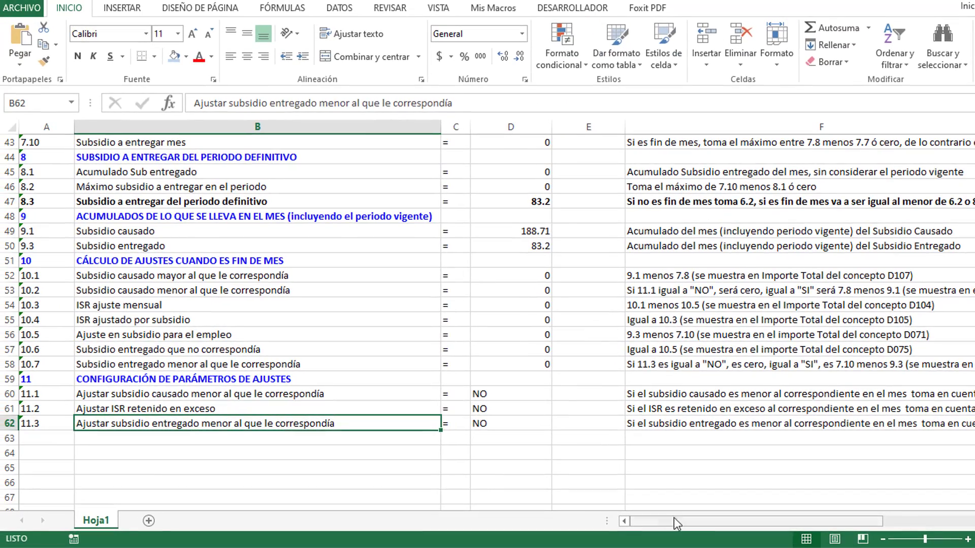
left_click_drag(678, 521, 760, 516)
scroll(812, 374, "up", 10)
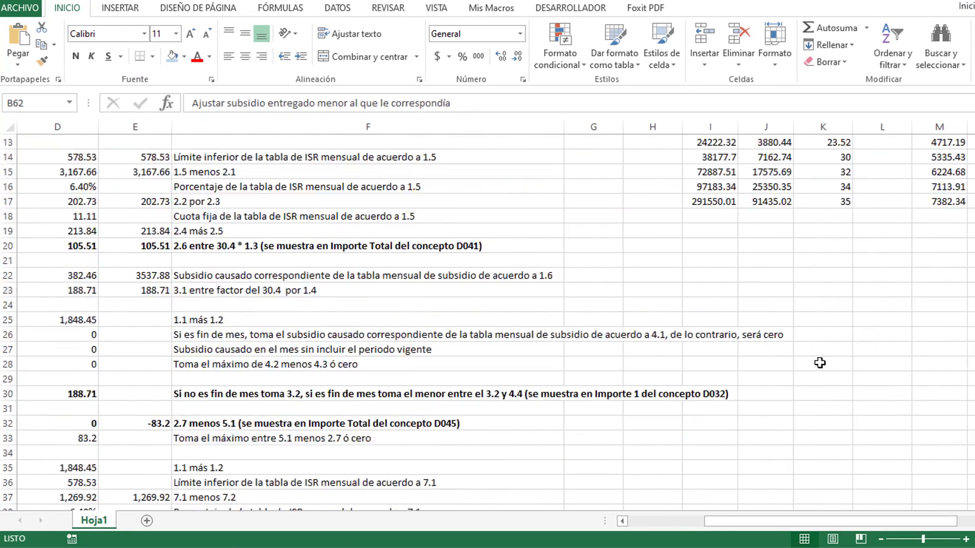
scroll(820, 363, "up", 4)
left_click(939, 380)
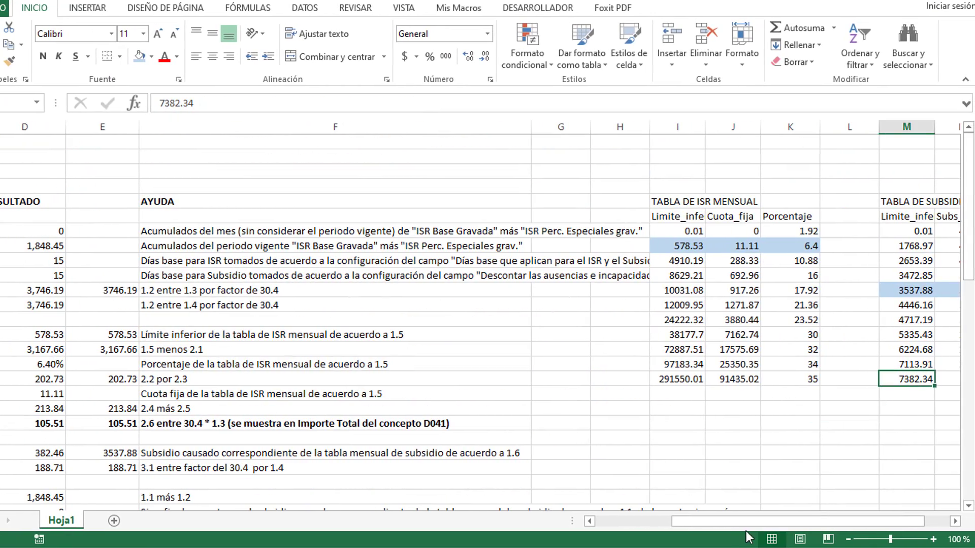
left_click_drag(746, 522, 771, 522)
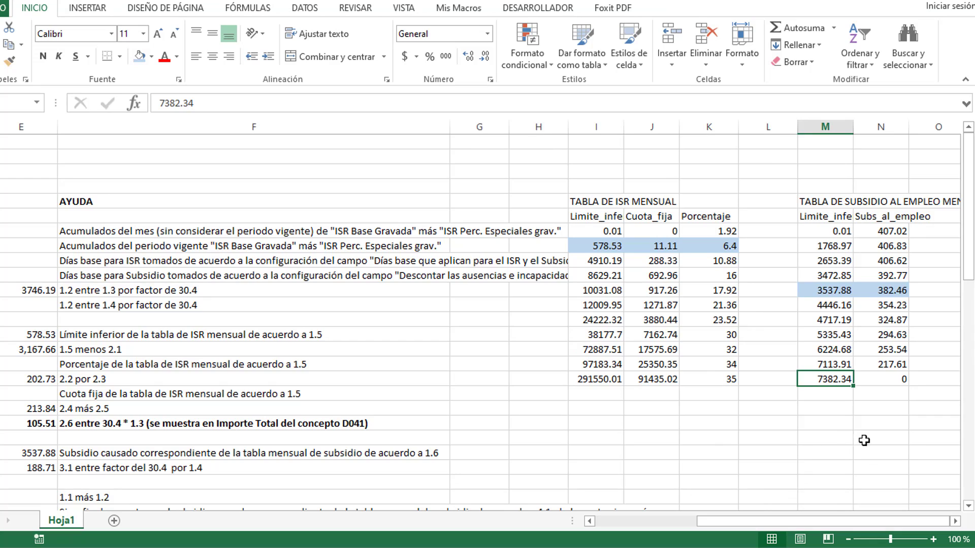
Step: Compare base 1.5, Base para cálculo de ISR, with the last row of the monthly employment subsidy table in the exported sheet
left_click(885, 378)
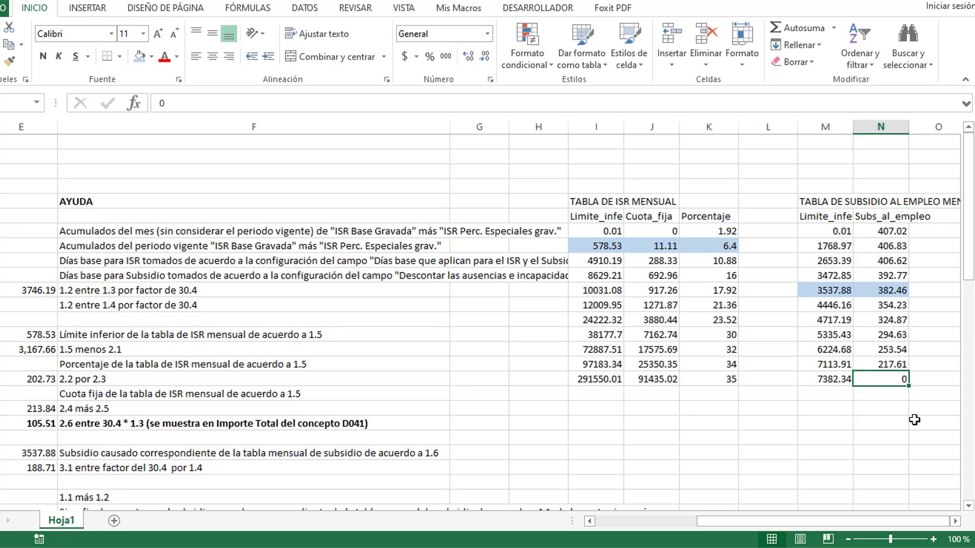
left_click_drag(719, 521, 613, 529)
left_click(482, 290)
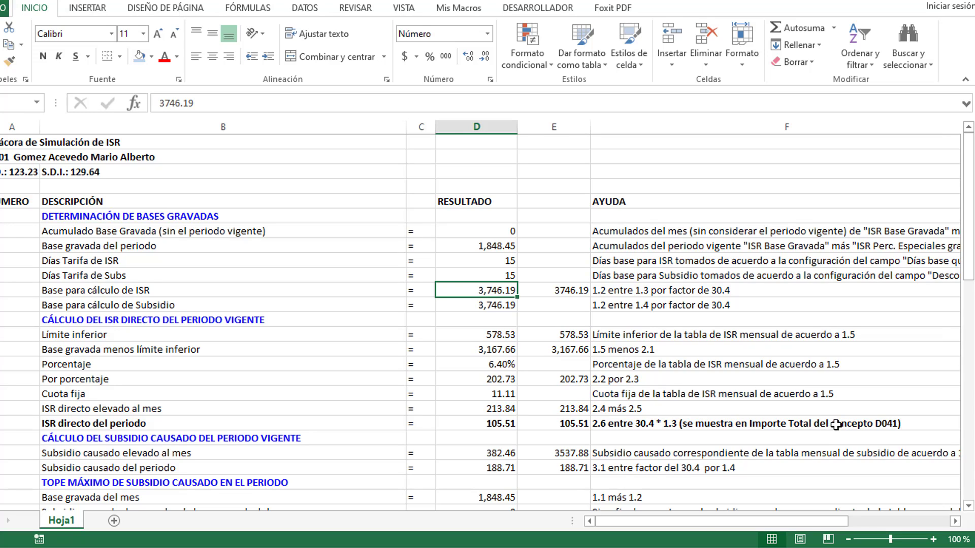
left_click_drag(702, 522, 785, 521)
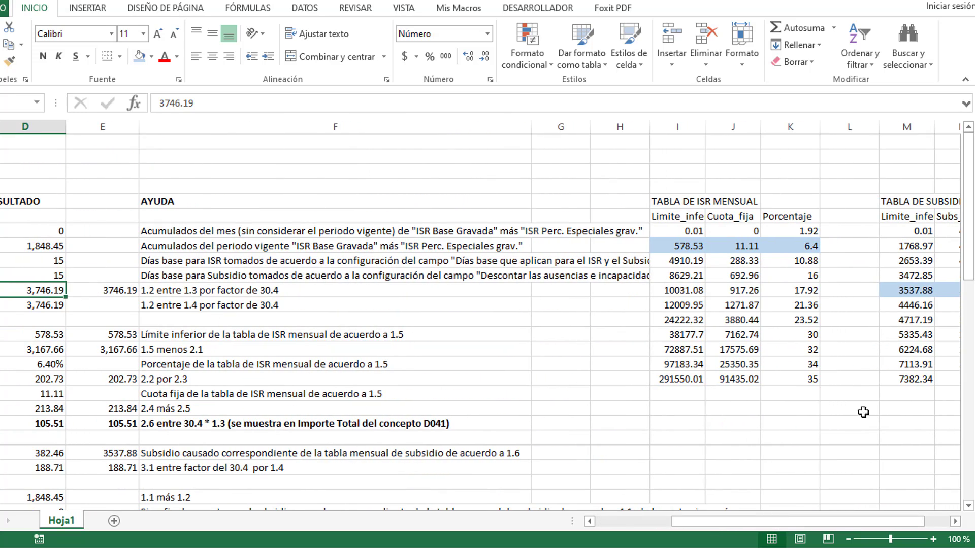
left_click(905, 378)
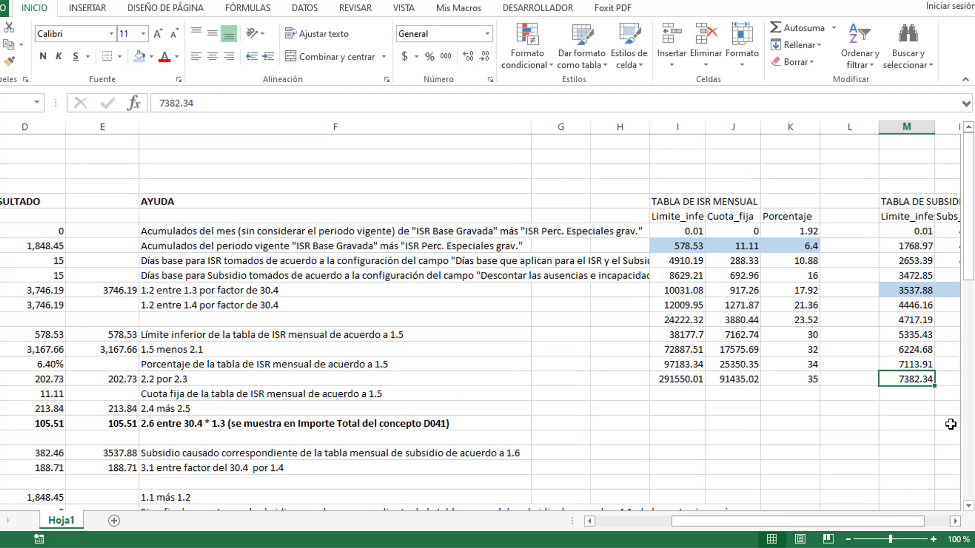
key("Right")
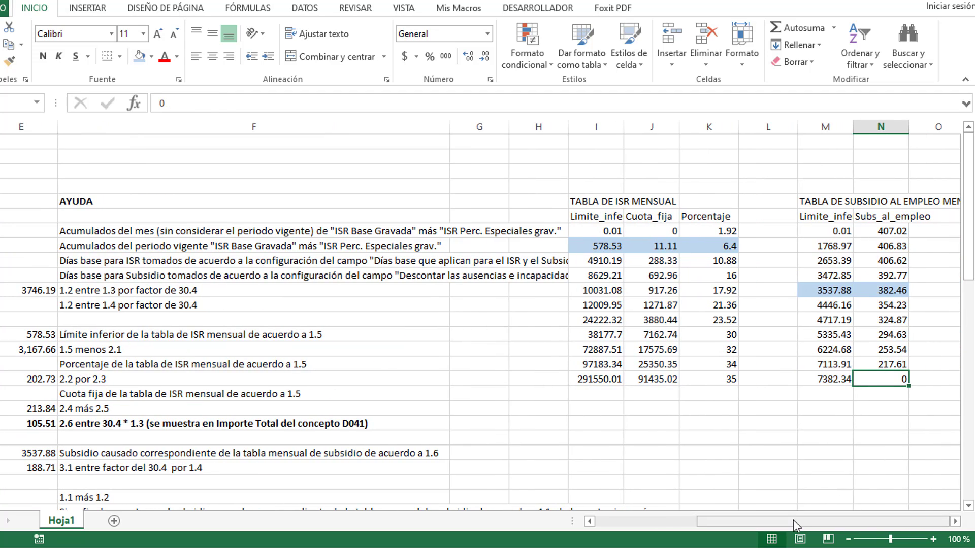
left_click_drag(793, 520, 737, 523)
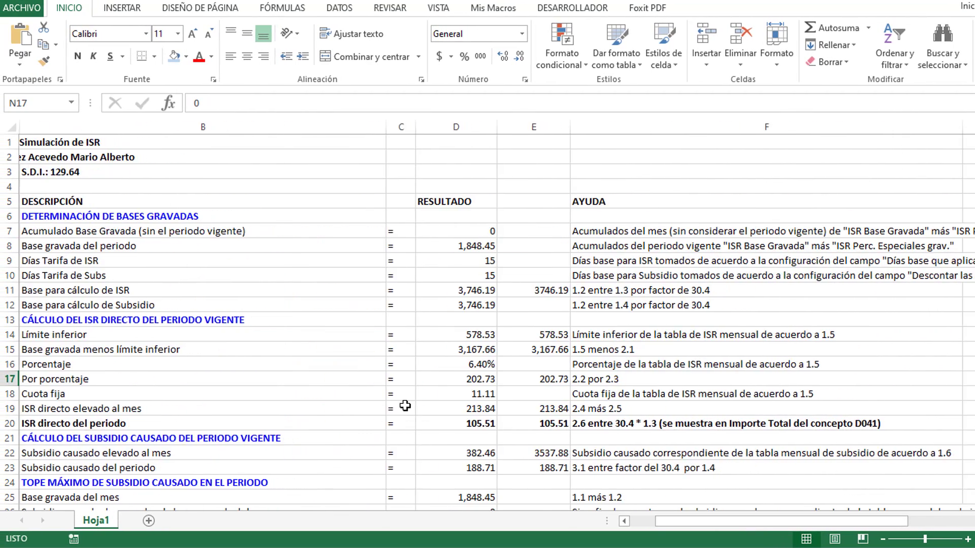
Step: Review sections 7 to 11 of the exported simulation, focusing on accumulated 9.1 and month-end adjustments 10.1 and 10.2
scroll(377, 359, "down", 4)
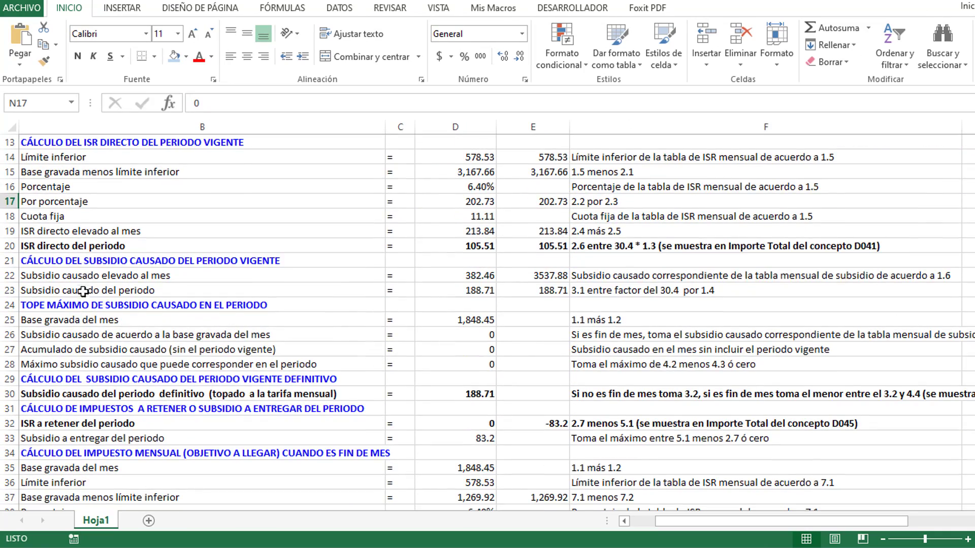
scroll(101, 362, "down", 3)
scroll(102, 405, "down", 4)
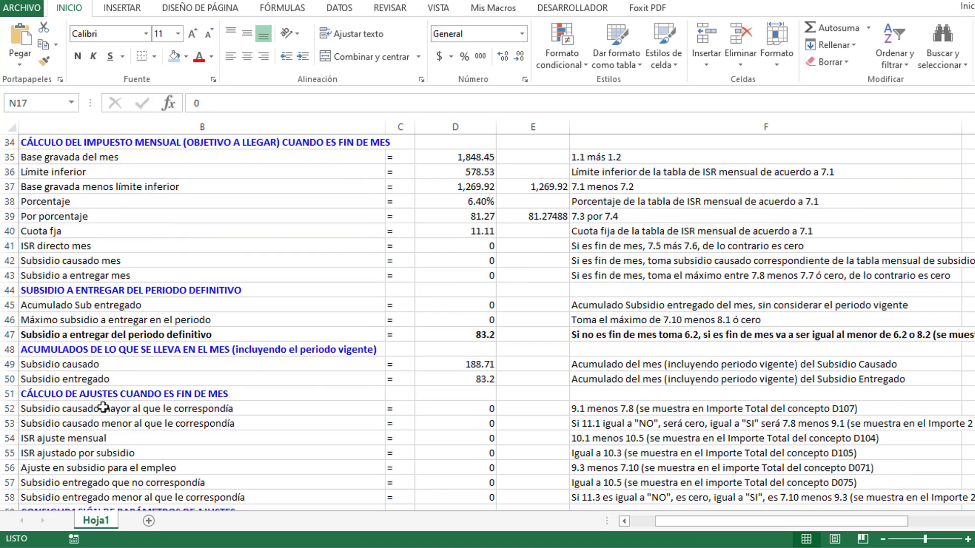
left_click(60, 365)
key("Left")
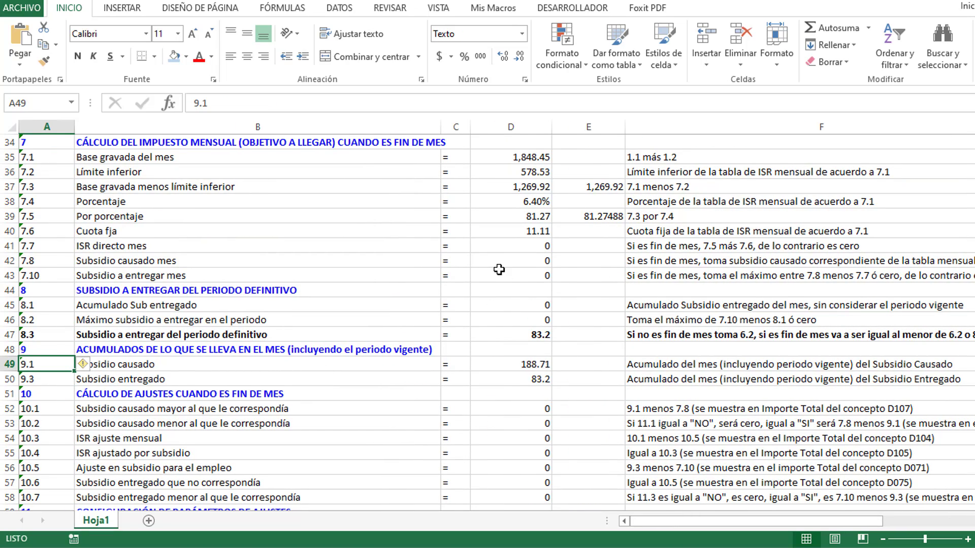
scroll(559, 330, "down", 4)
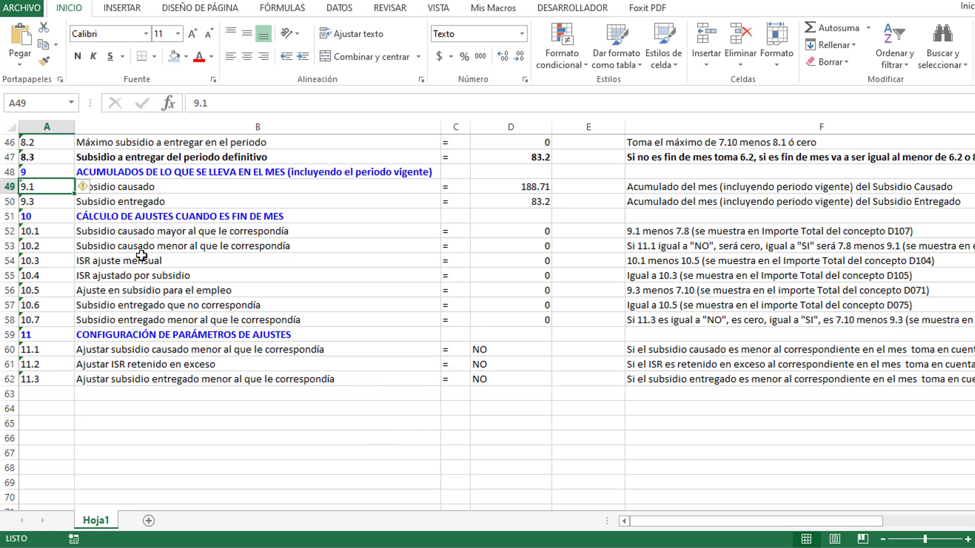
left_click_drag(50, 231, 168, 246)
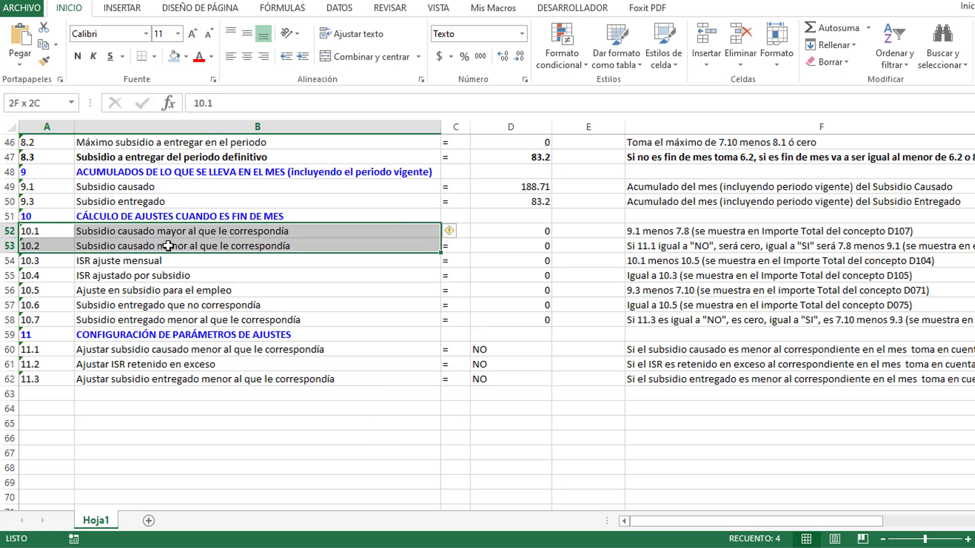
left_click(231, 274)
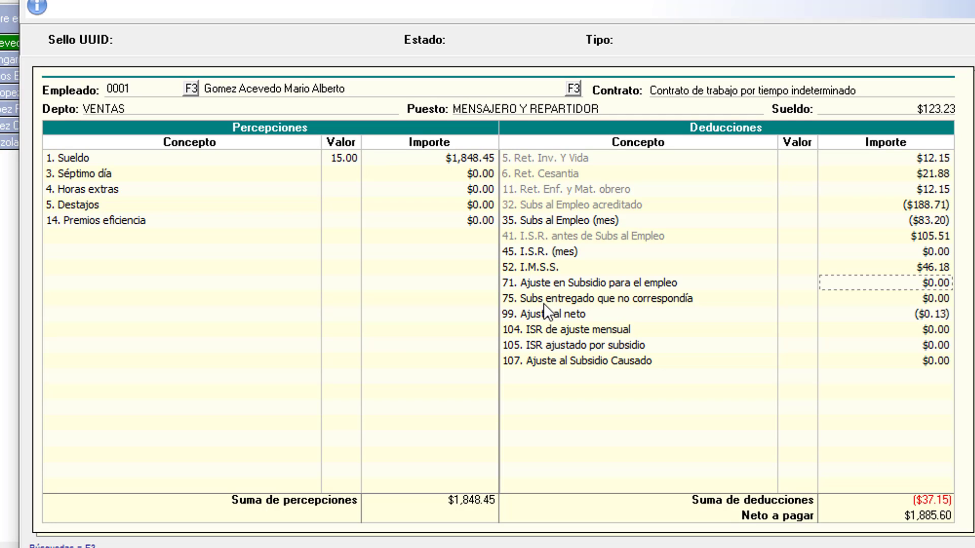
Step: Switch to the employee's Sobre-recibo in CONTPAQi Nóminas and review the month-end adjustment deductions from concept 75 to concept 107
left_click(543, 303)
left_click(550, 342)
left_click(558, 358)
Step: Add perception 6, Comisiones, for 4000 to the employee's Sobre-recibo and recalculate the employee
left_click(96, 235)
type("6")
key("Return")
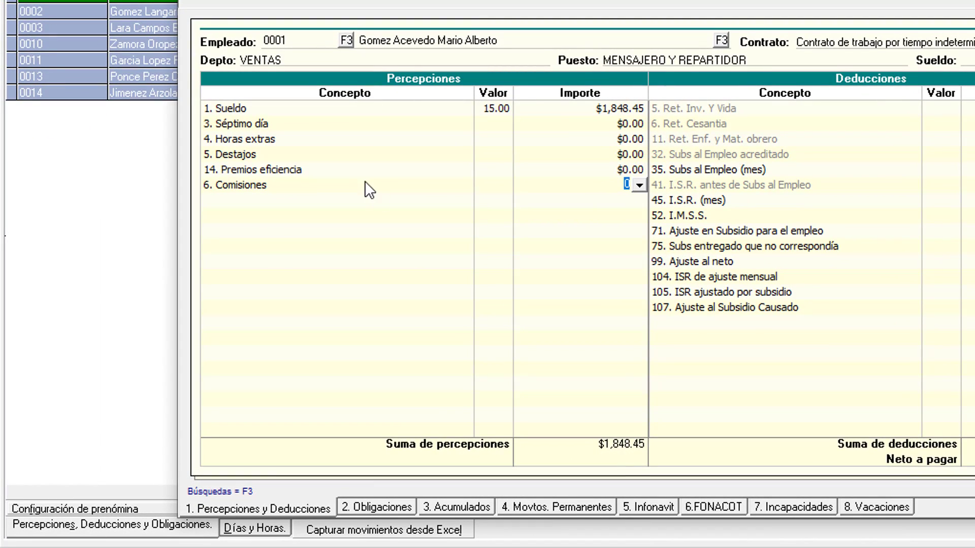
type("4000")
key("Return")
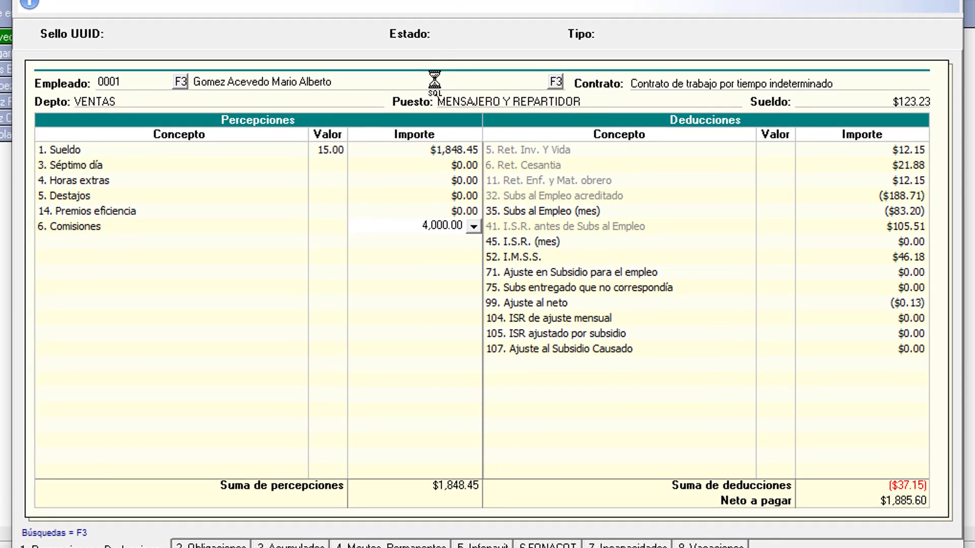
left_click(81, 1)
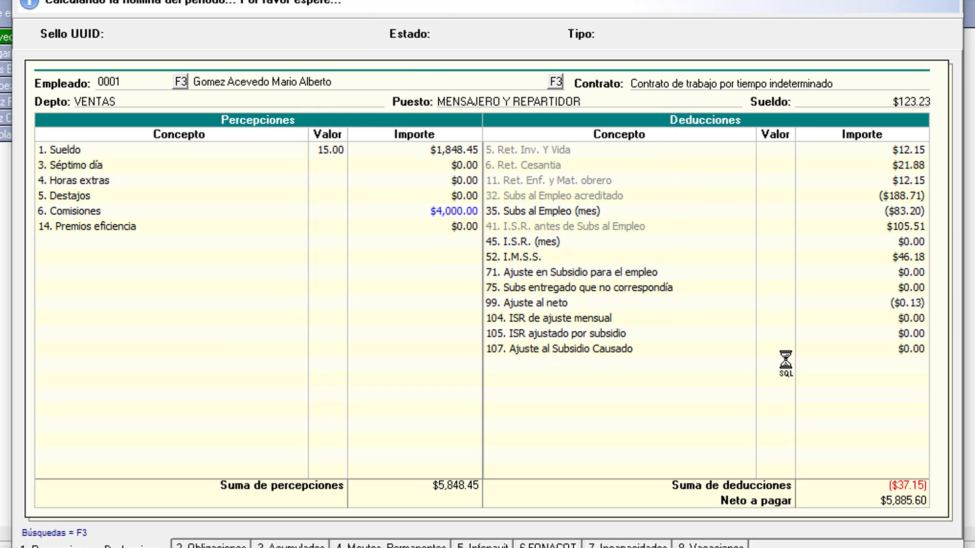
Step: Check the subsidy and ISR deductions, then remove the Comisiones perception and compare the same deductions without it
left_click(545, 206)
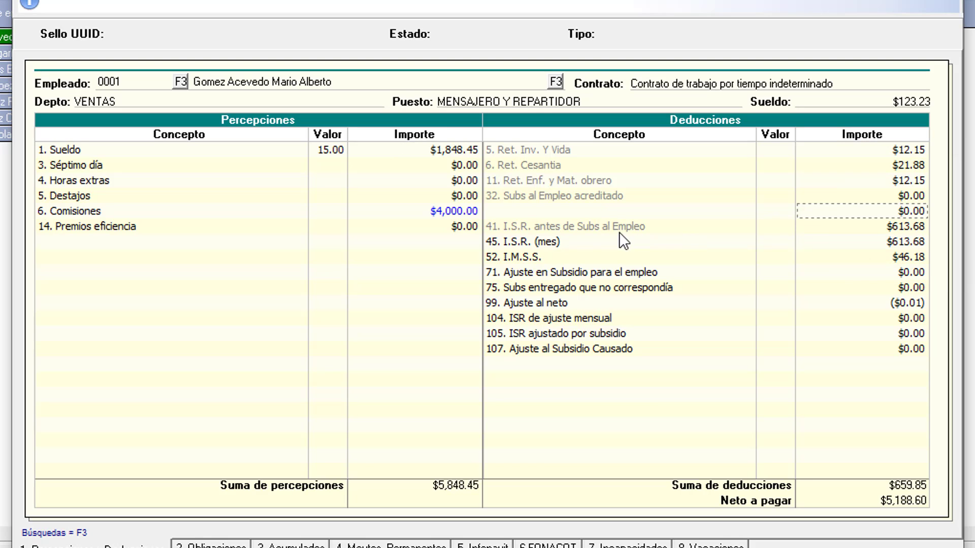
left_click(849, 230)
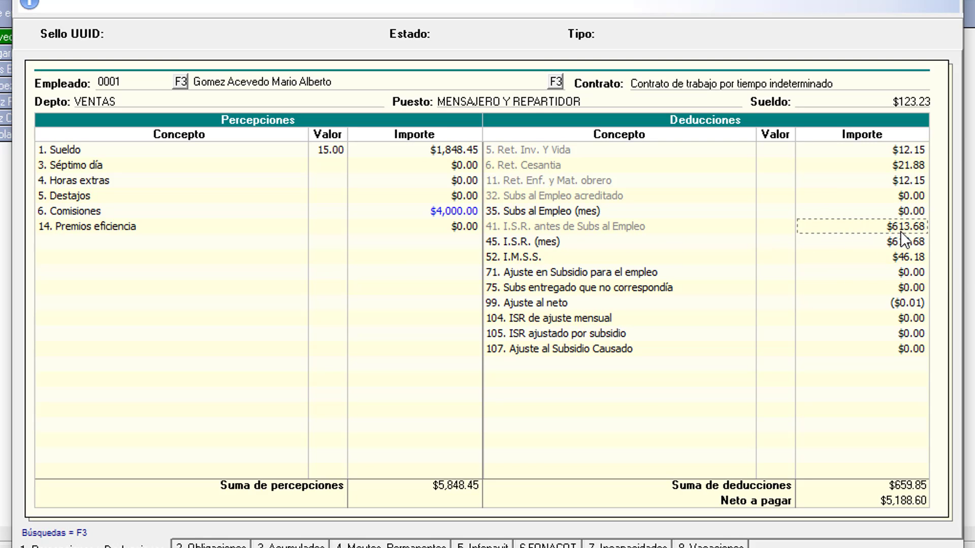
left_click(437, 210)
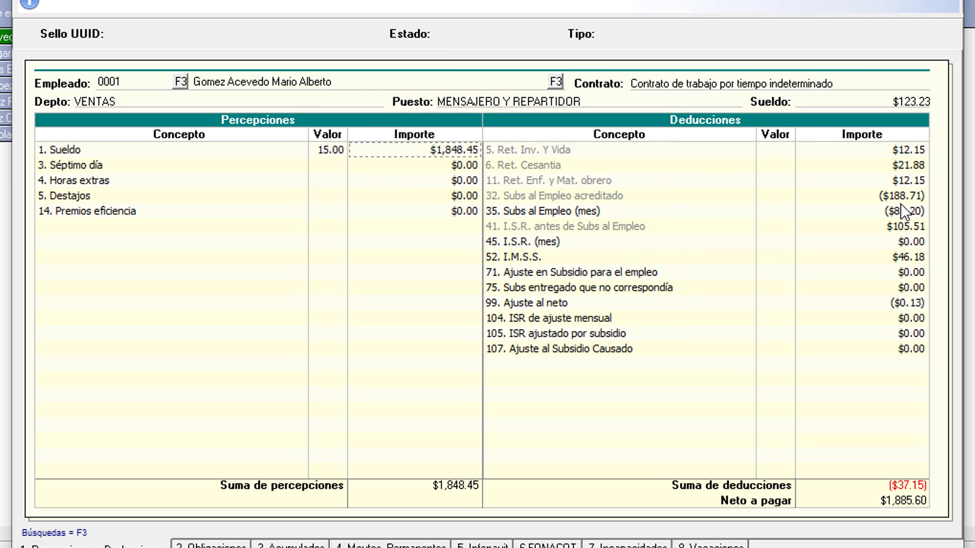
left_click(639, 196)
left_click(933, 228)
Step: Enter the Comisiones perception again with an amount of 4000 and recalculate the employee
left_click(97, 227)
key("Return")
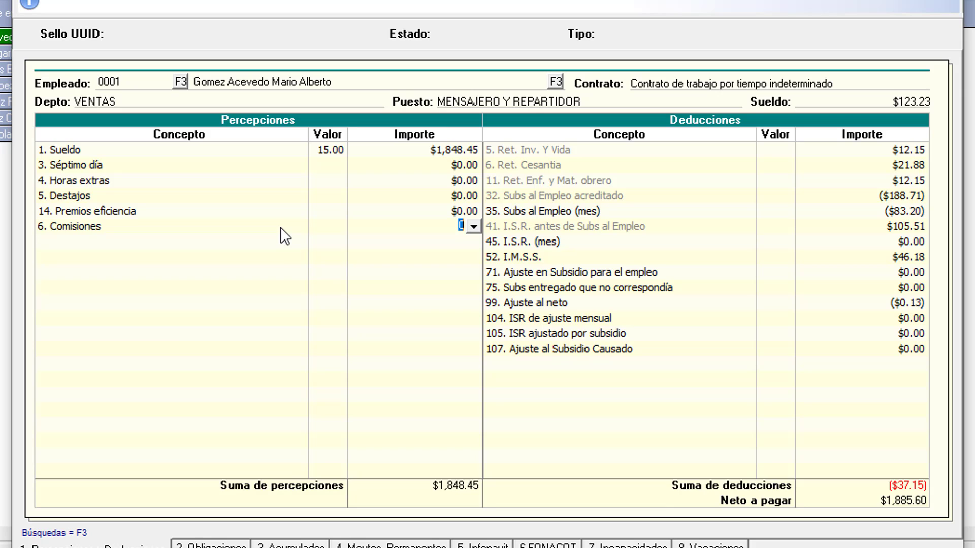
type("4,00")
type("000")
key("Return")
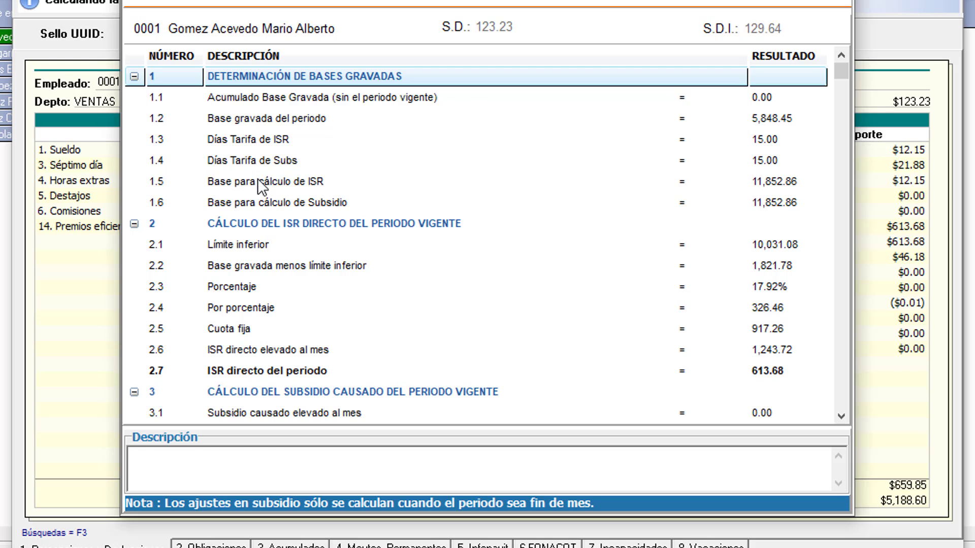
Step: Run the ISR simulation and read the help texts of numerals 1.5 and 1.6, the bases for ISR and Subsidio
left_click(284, 202)
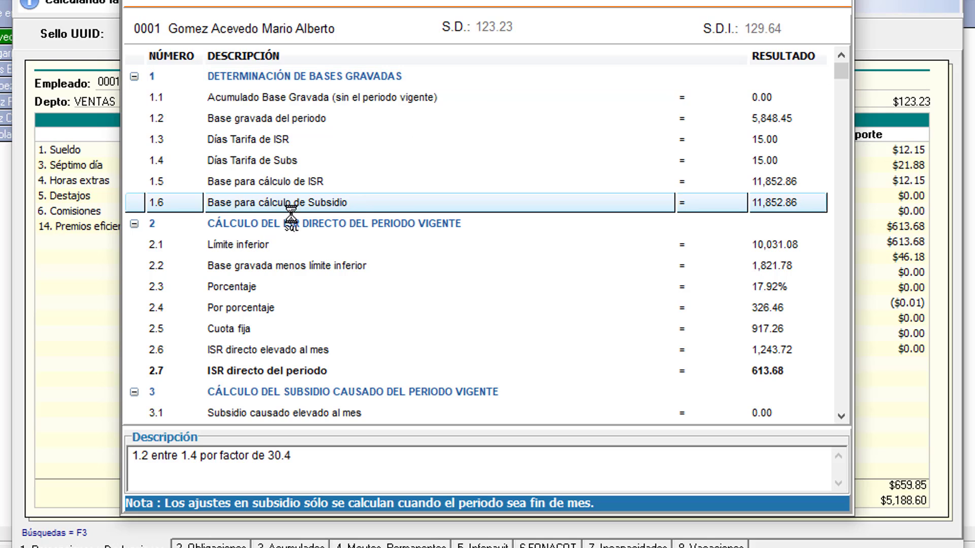
left_click(313, 181)
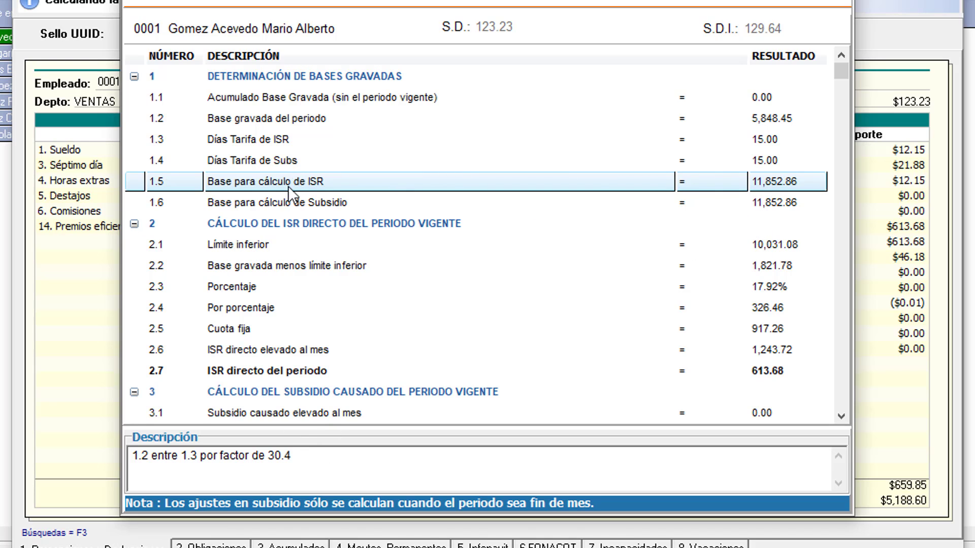
left_click(295, 207)
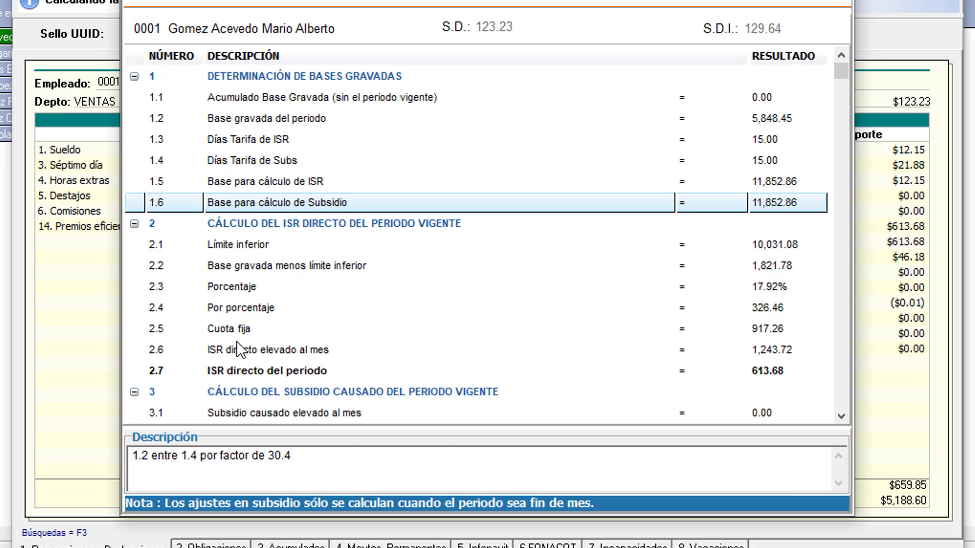
Step: Examine the simulation results from numeral 2.7 through the month-end adjustments and down to parameter 11.3
left_click(244, 371)
key("Down")
key("Down")
key("Down")
key("Down")
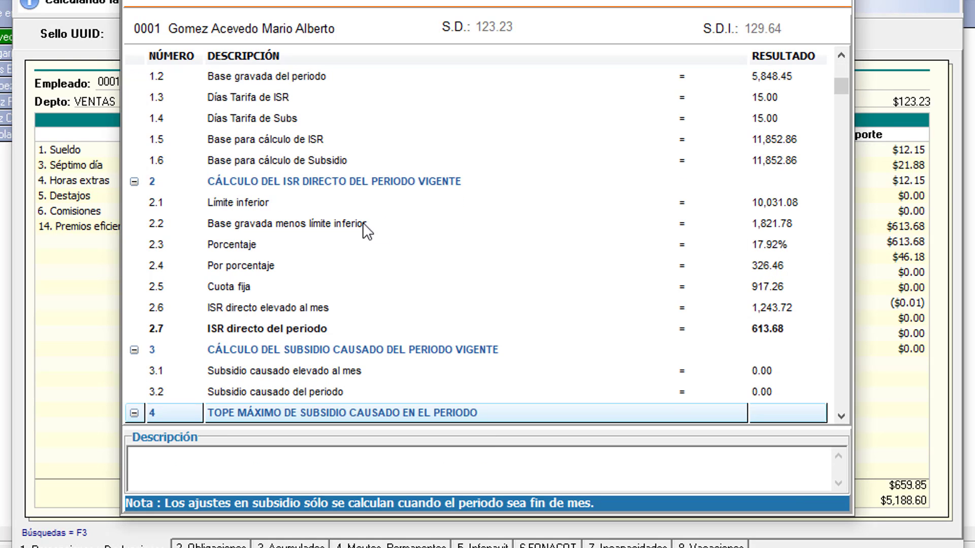
key("Down")
key("Down")
key("Down")
key("Down")
key("Down")
key("Down")
key("Down")
key("Down")
key("Down")
key("Down")
key("Down")
key("Down")
key("Down")
key("Down")
key("Down")
key("Down")
key("Down")
key("Down")
key("Down")
key("Down")
key("Down")
key("Down")
key("Down")
key("Down")
key("Down")
key("Down")
key("Down")
key("Down")
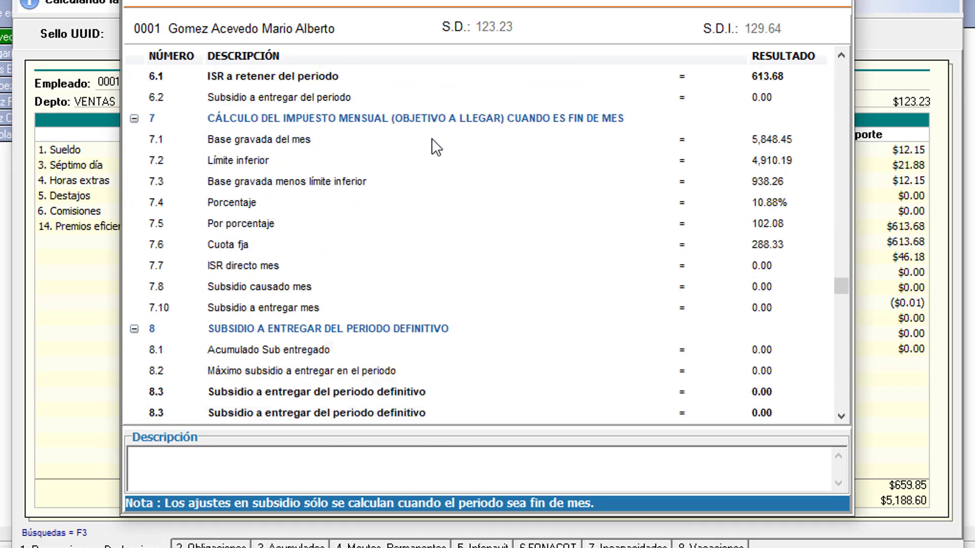
key("Down")
key("Down")
key("Down")
key("Down")
key("Down")
key("Down")
key("Down")
key("Down")
key("Down")
key("Down")
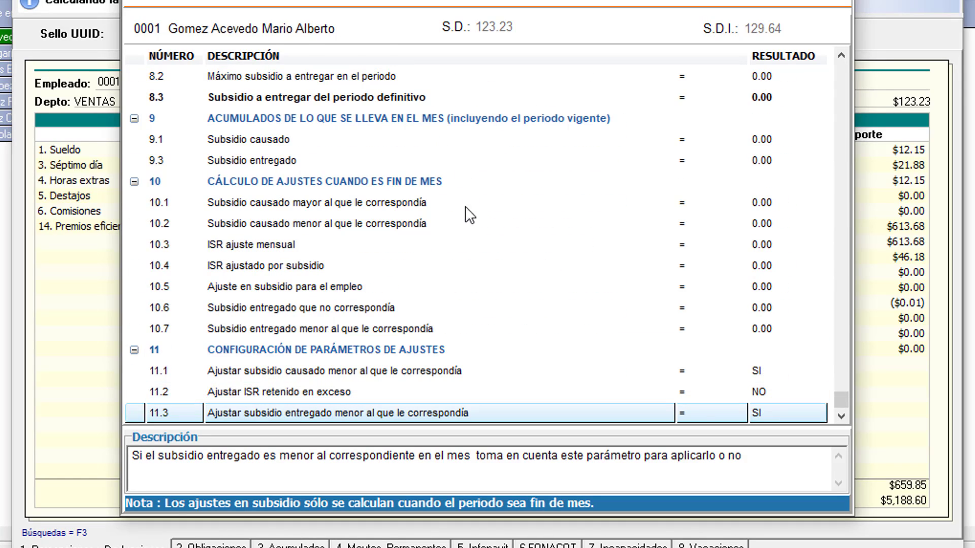
Step: Return to section 1, Determinación de bases gravadas, to review its bases, then close the simulation and the Sobre-recibo
key("Up")
key("Up")
key("Up")
key("Up")
key("Up")
key("Up")
key("Up")
key("Up")
key("Up")
key("Up")
key("Up")
key("Up")
key("Up")
key("Up")
key("Up")
key("Up")
key("Up")
key("Up")
key("Up")
key("Up")
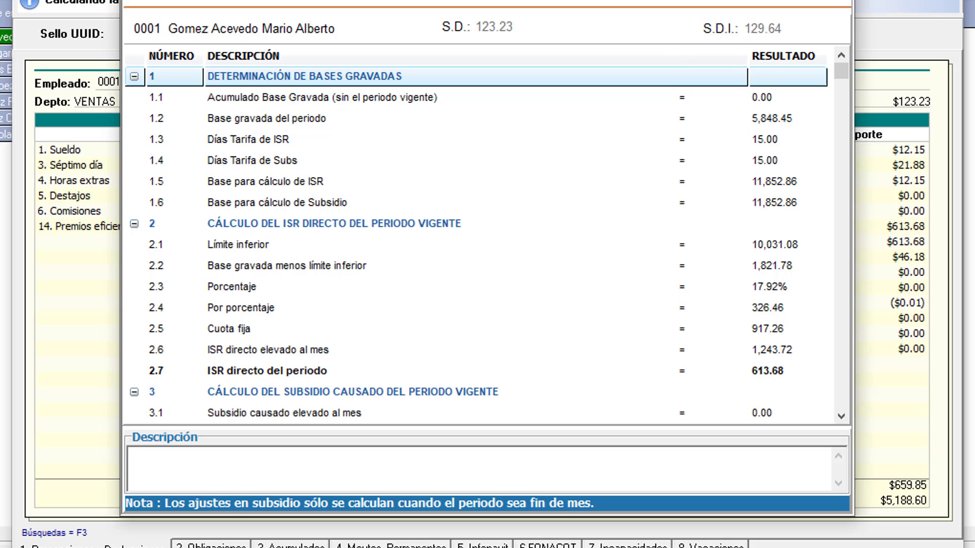
left_click(836, 1)
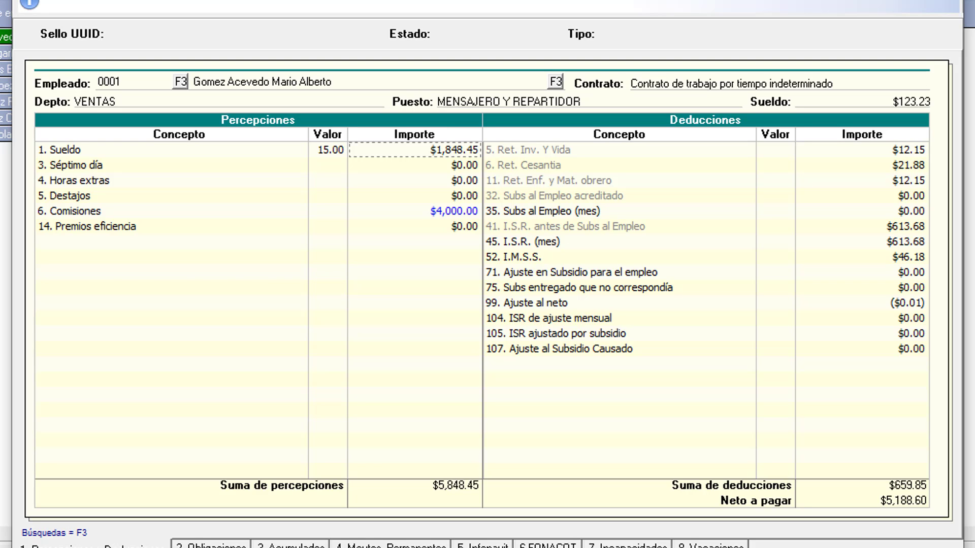
key("Escape")
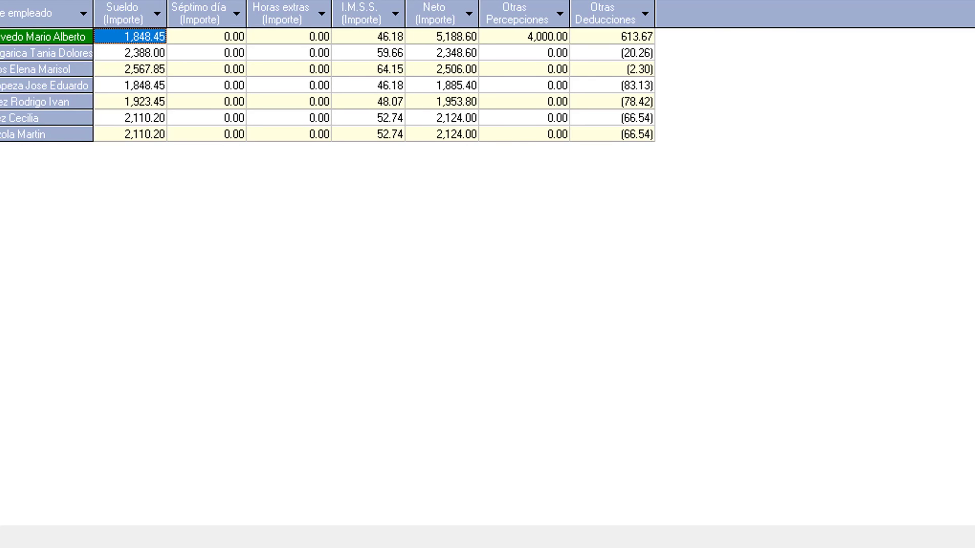
Step: Switch to the Semanal period type, show its Prenómina and open the first employee's Sobre-recibo
left_click(4, 155)
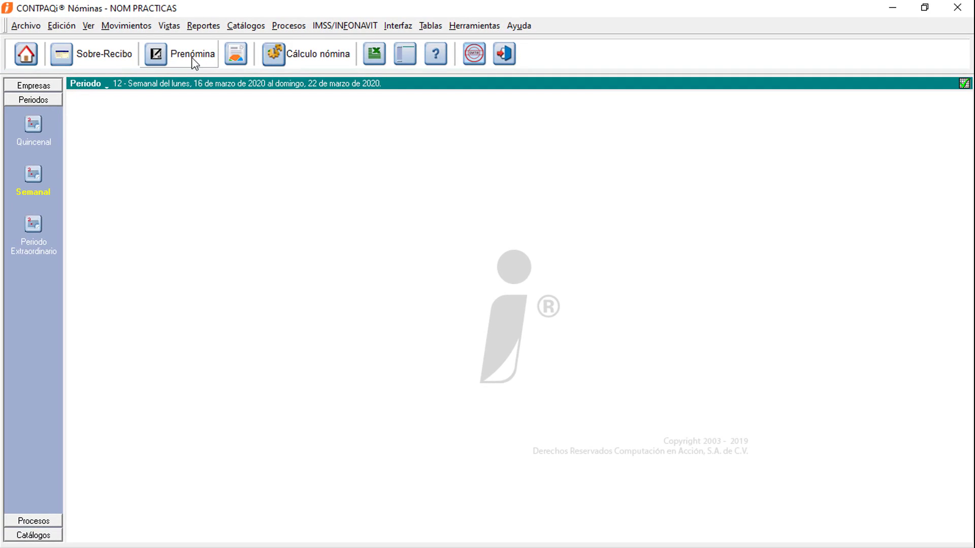
left_click(170, 37)
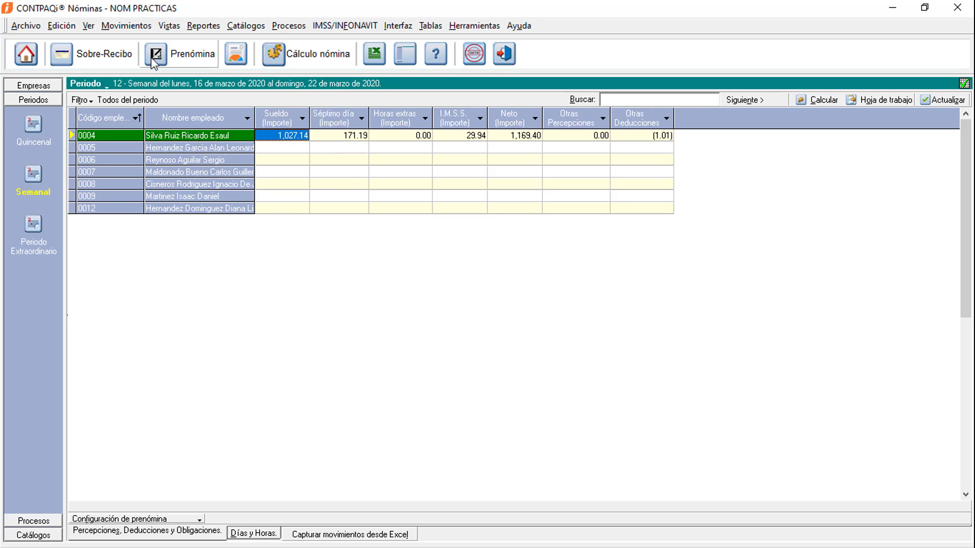
left_click(124, 61)
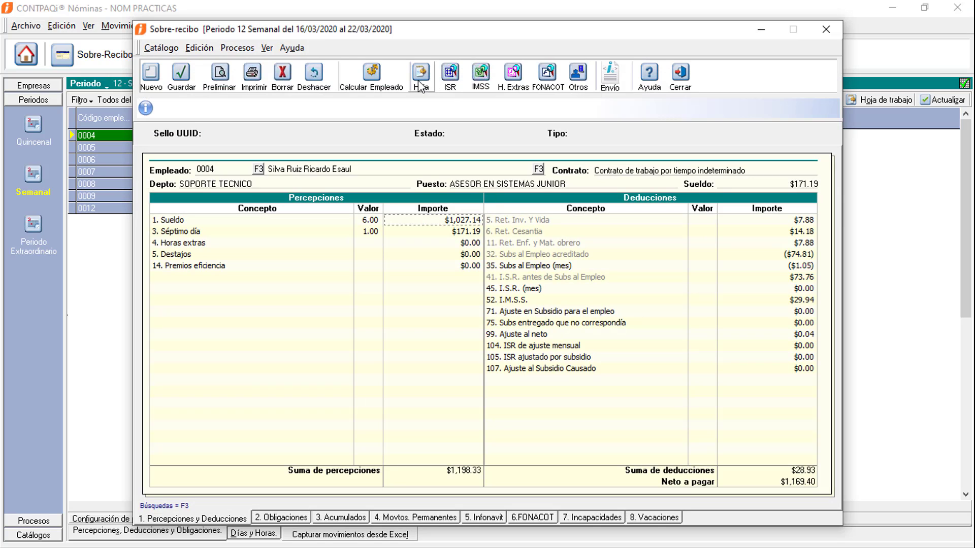
Step: Run the ISR simulation for the weekly employee and review numerals 1.5 and 1.6, the bases for ISR and Subsidio
left_click(450, 75)
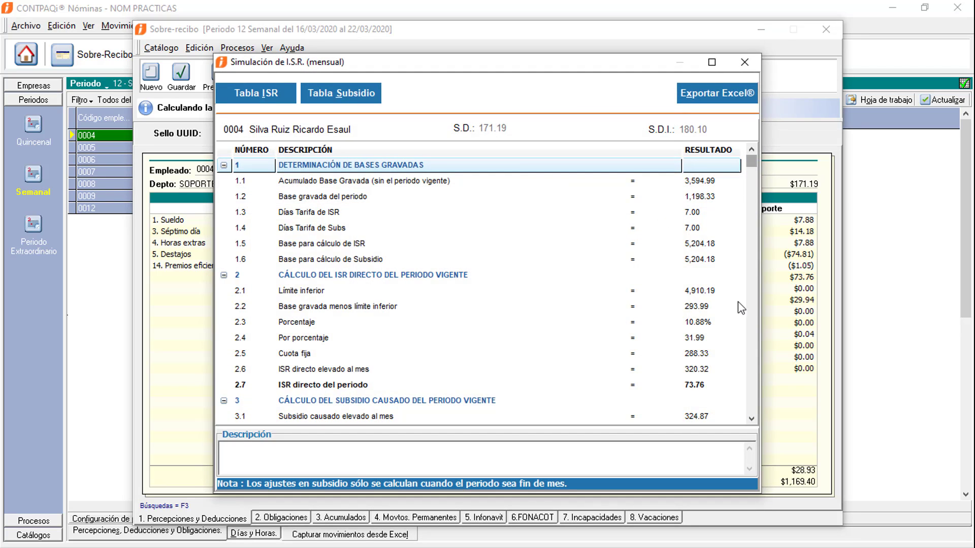
left_click(751, 419)
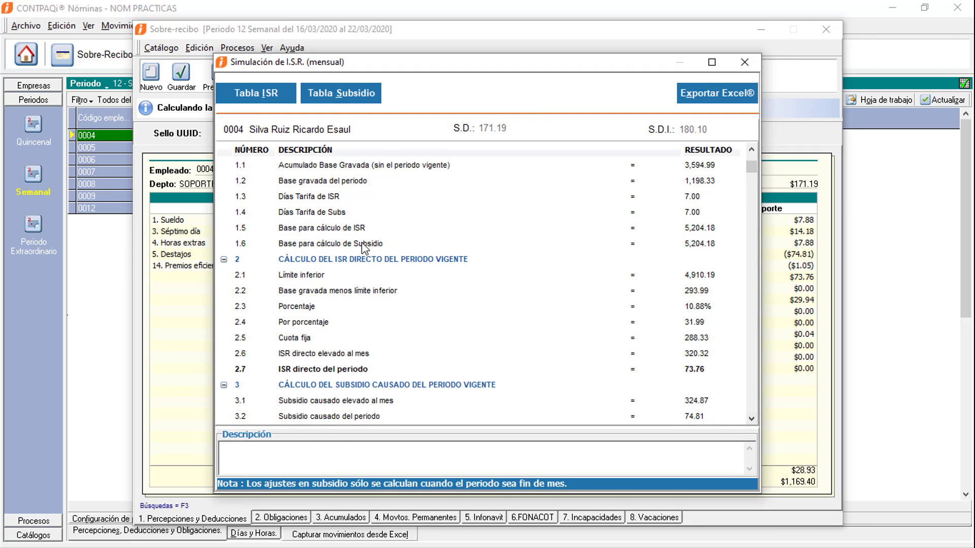
left_click(335, 228)
left_click(724, 245)
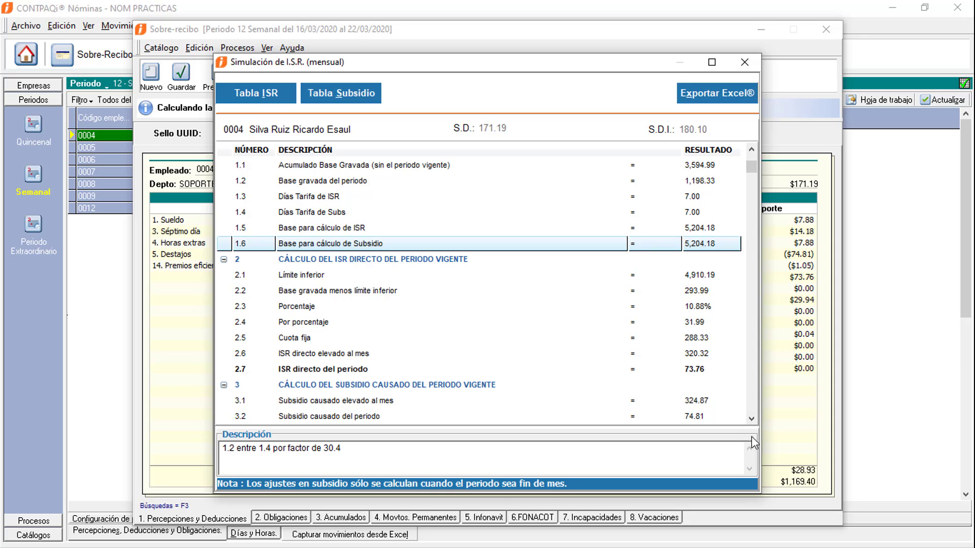
Step: Examine the weekly simulation from section 2 through numeral 6.2, checking the accumulated Subsidio causado in 4.3 and Subsidio a entregar del periodo
left_click(751, 418)
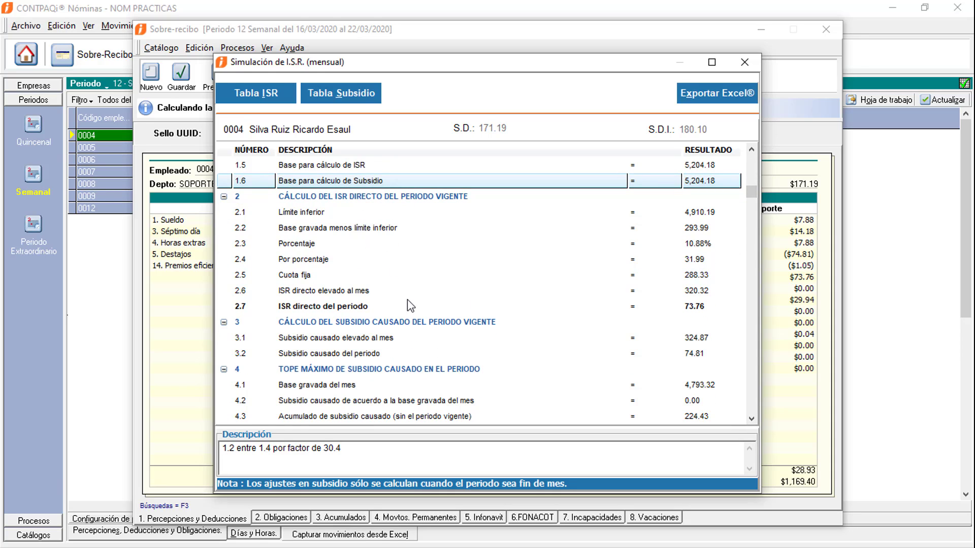
left_click(752, 419)
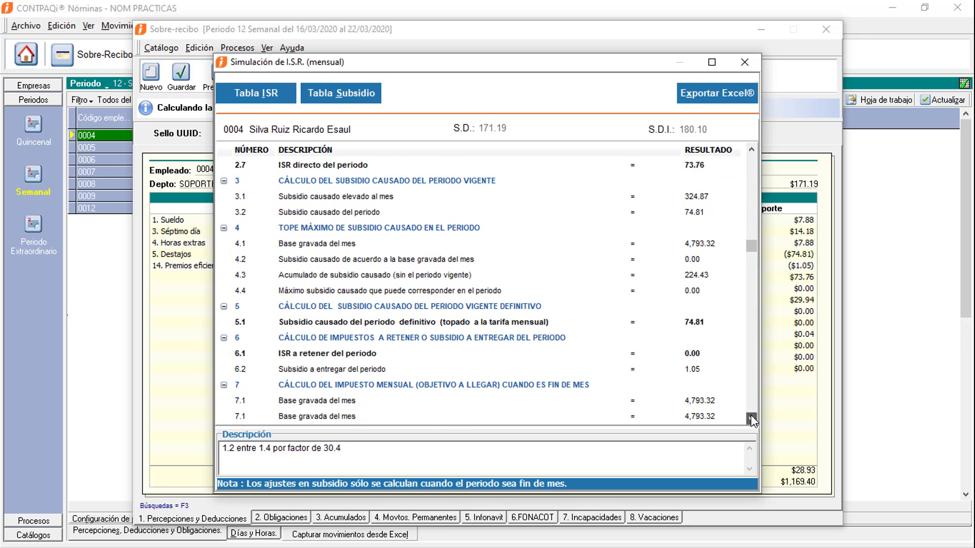
left_click(298, 277)
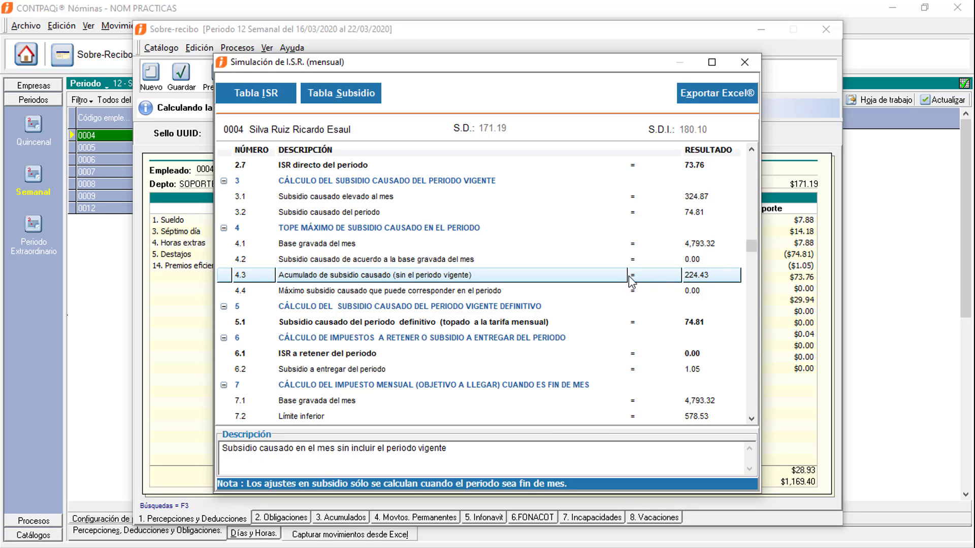
left_click(702, 198)
left_click(720, 277)
left_click(537, 338)
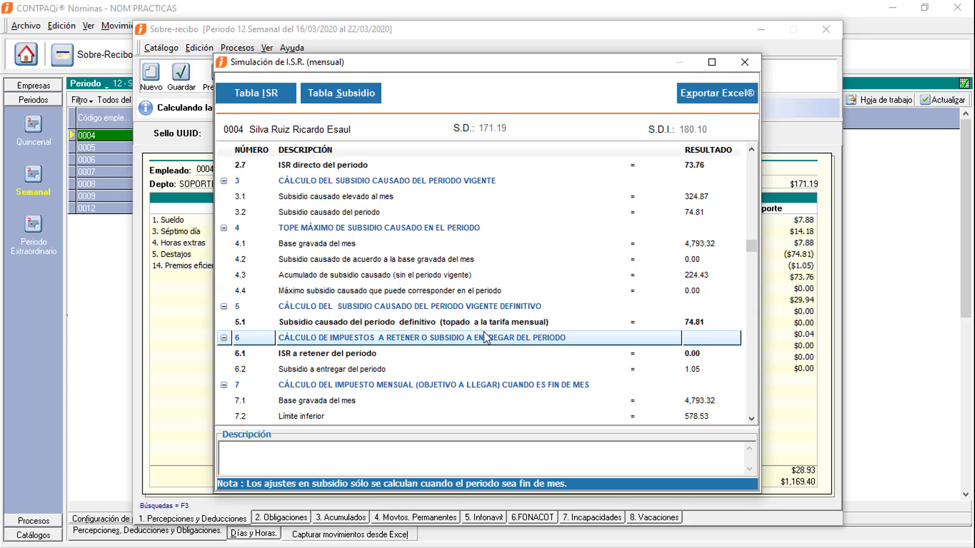
left_click(352, 371)
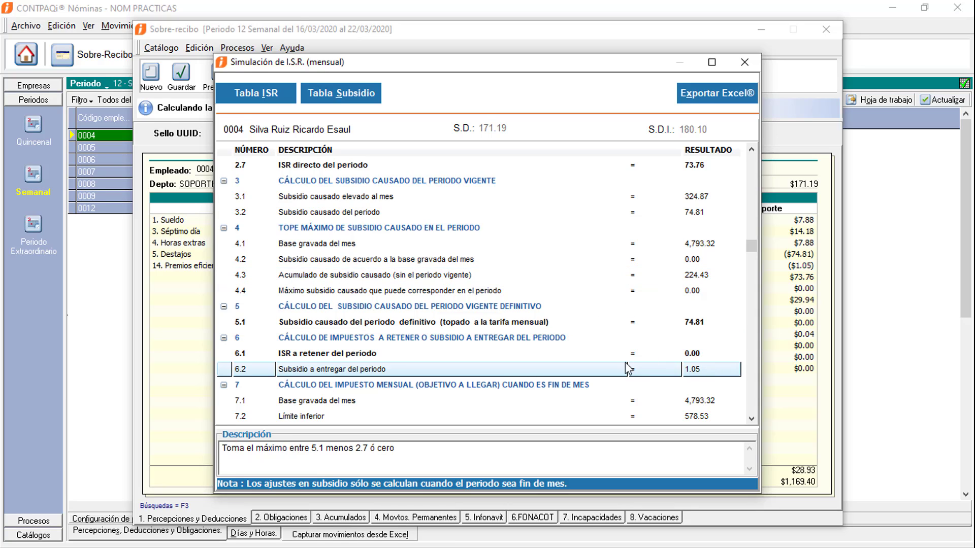
Step: Examine the weekly simulation from section 7 through section 9, including numerals 9.1 Subsidio causado and 9.3 Subsidio entregado
left_click(751, 417)
left_click(751, 417)
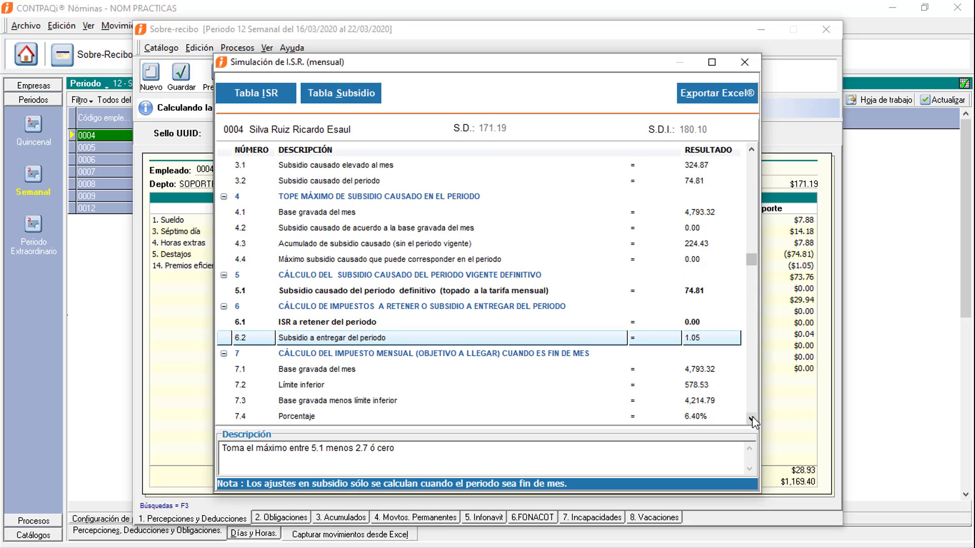
left_click(751, 417)
left_click(751, 417)
left_click(751, 418)
left_click(751, 418)
left_click(751, 418)
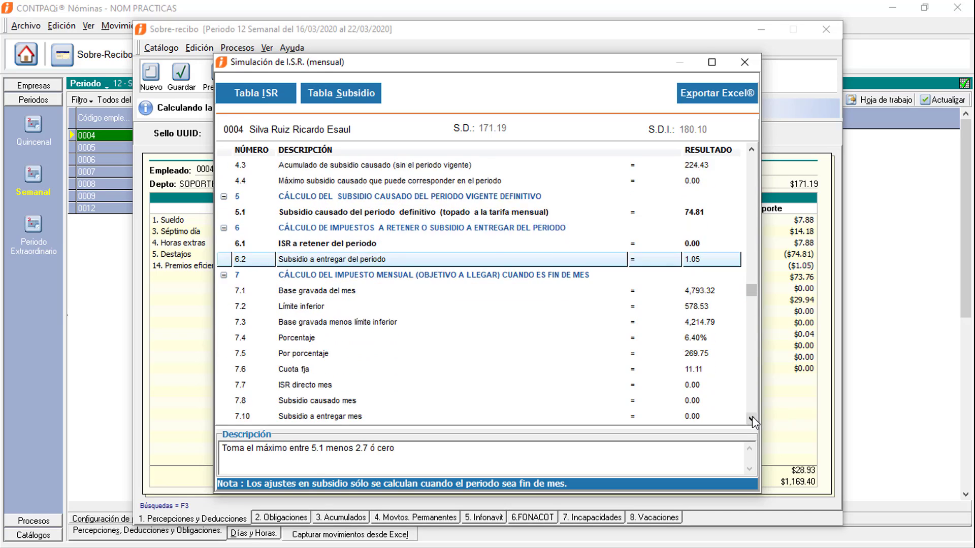
left_click(752, 417)
left_click(751, 418)
left_click(751, 418)
left_click(752, 417)
left_click(751, 418)
left_click(751, 418)
left_click(751, 417)
left_click(751, 417)
left_click(752, 418)
left_click(751, 418)
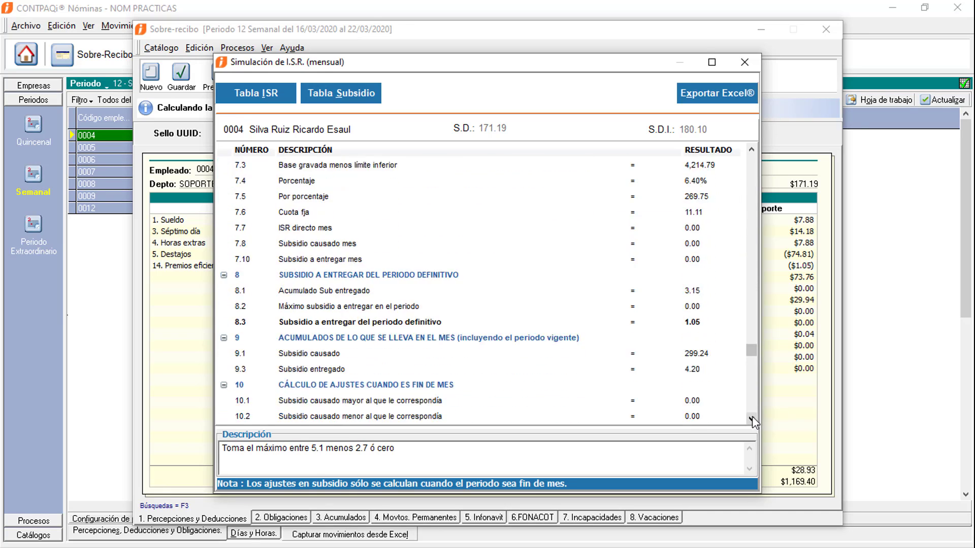
left_click(751, 417)
left_click(752, 417)
left_click(751, 417)
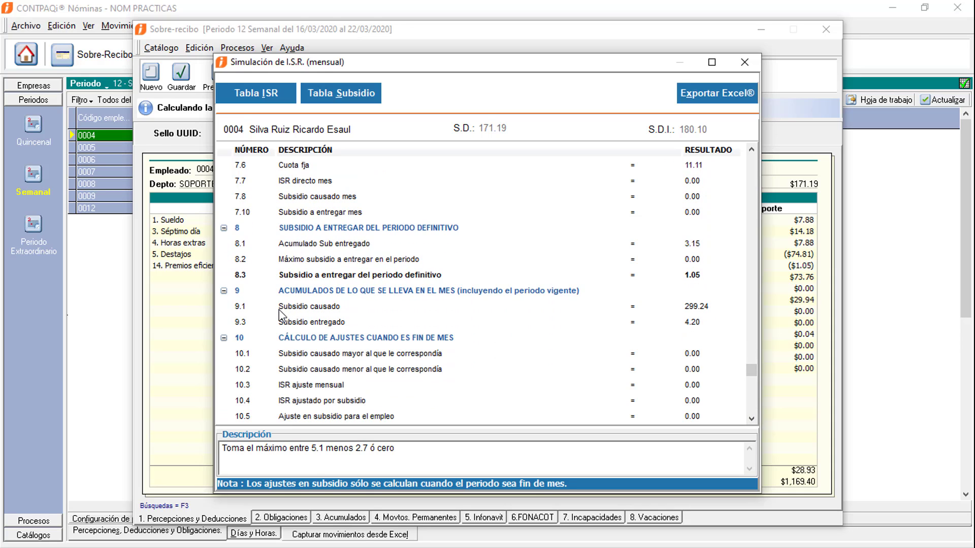
left_click(698, 307)
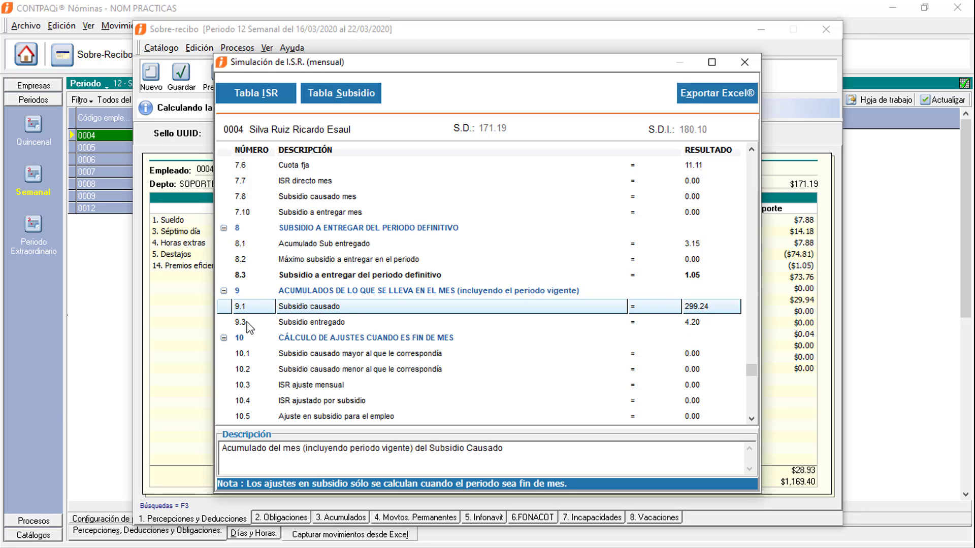
left_click(696, 325)
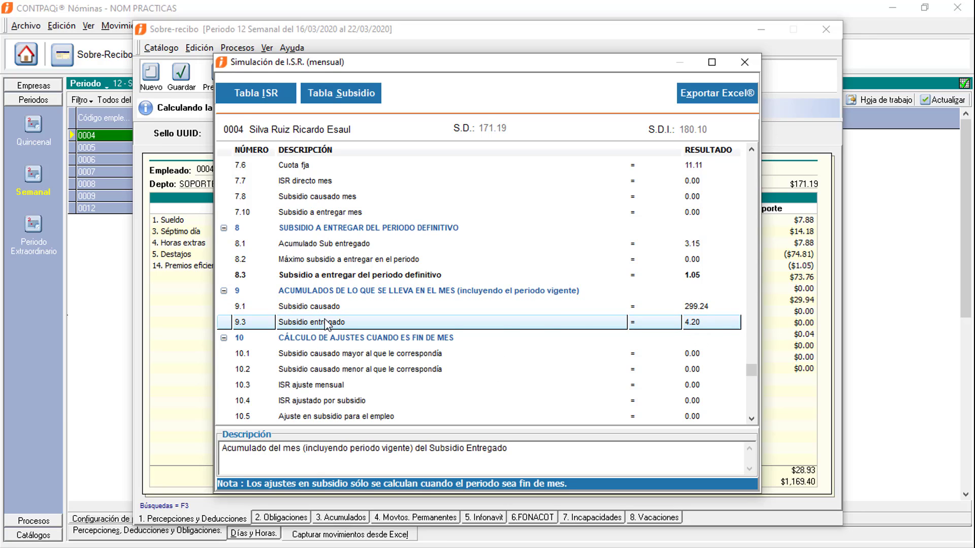
Step: Look over sections 10 and 11 on adjustments, and return to section 8 to review how numerals 8.2 and 8.3 are calculated
left_click(753, 419)
left_click(752, 420)
left_click(752, 419)
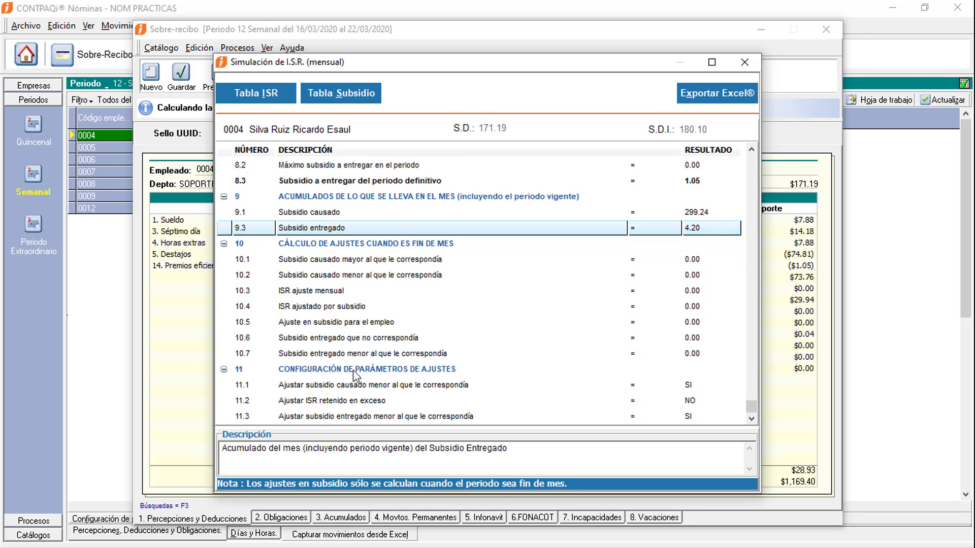
left_click(753, 150)
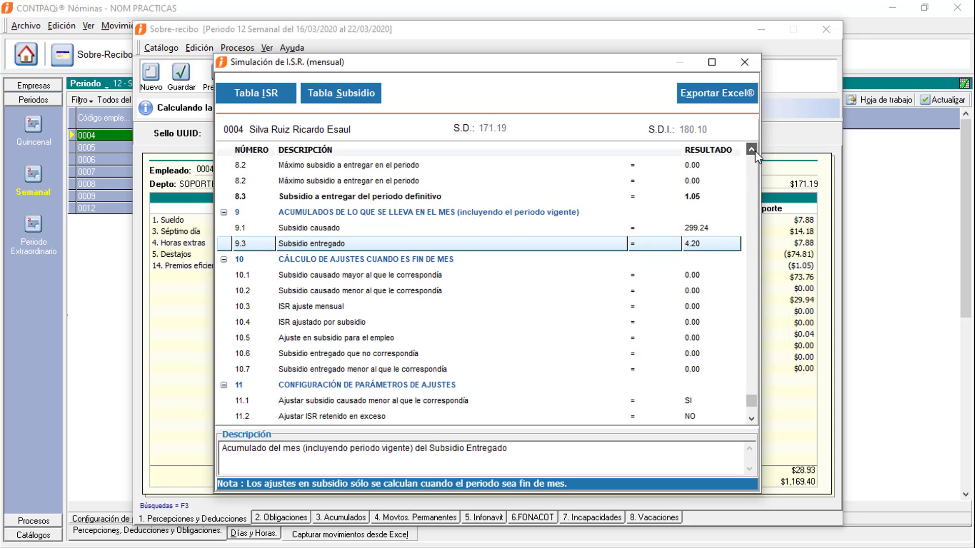
left_click(753, 150)
left_click(754, 151)
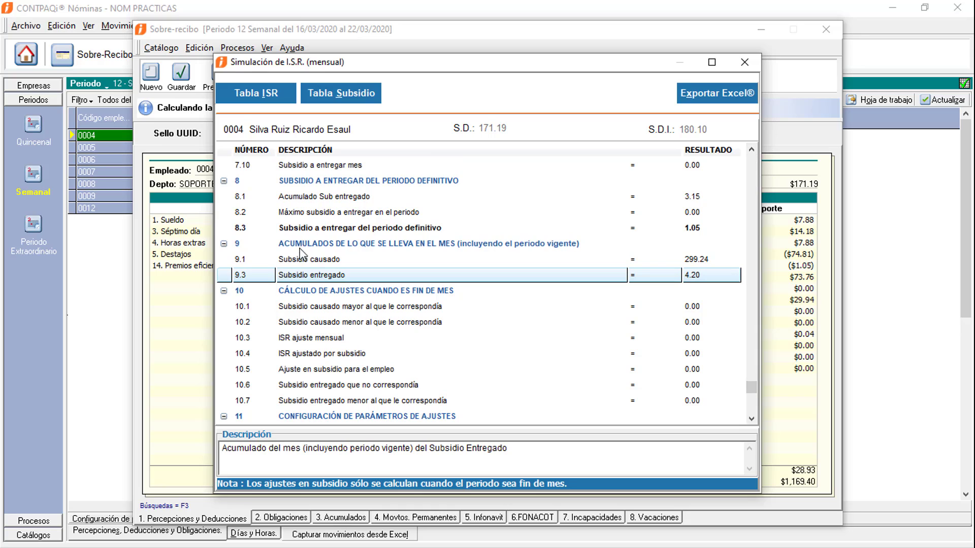
left_click(299, 213)
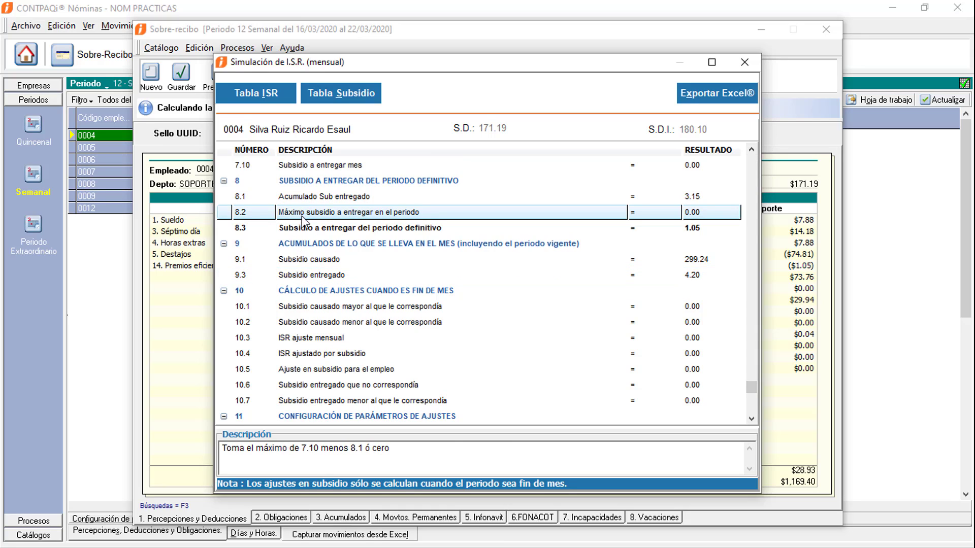
left_click(306, 227)
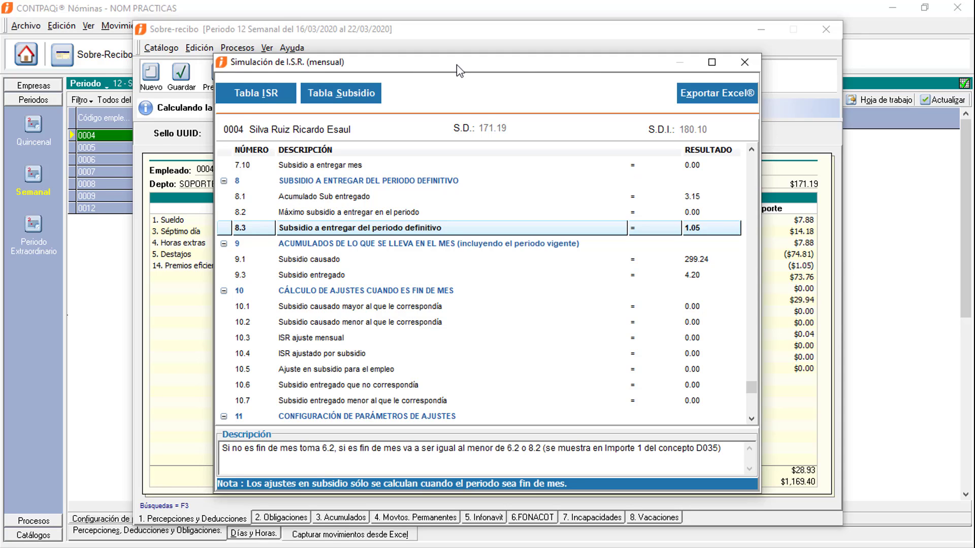
Step: Close the ISR simulation and the weekly employee's Sobre-recibo, and exit the payroll program
left_click(749, 63)
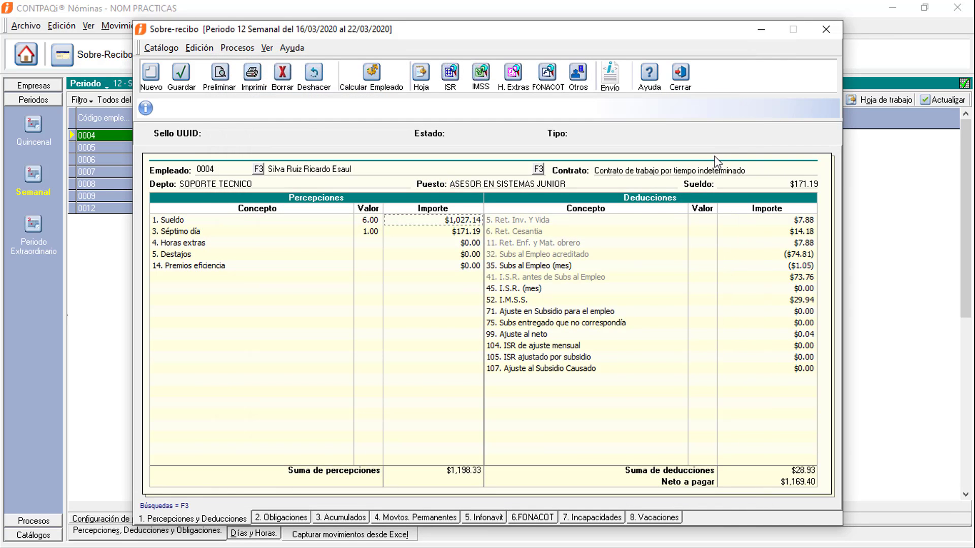
left_click(681, 76)
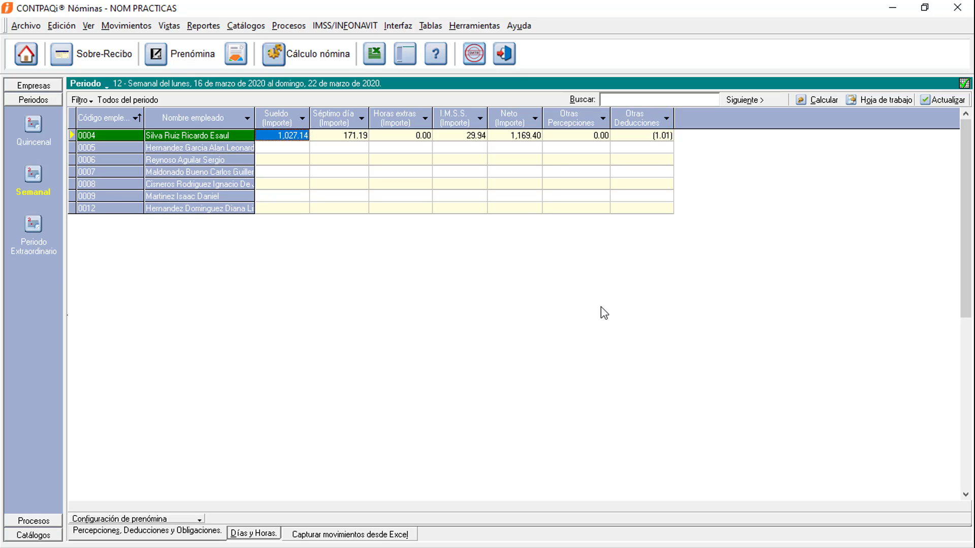
left_click(511, 57)
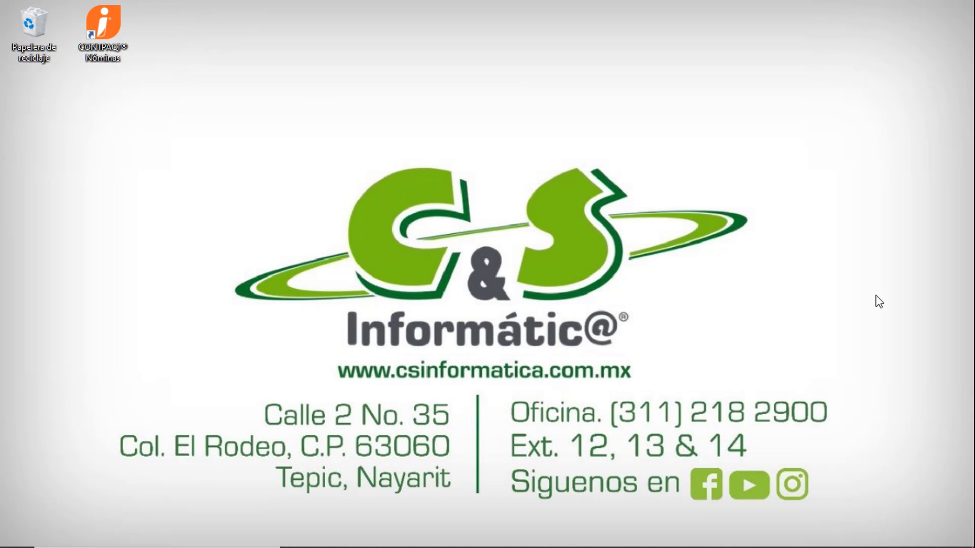